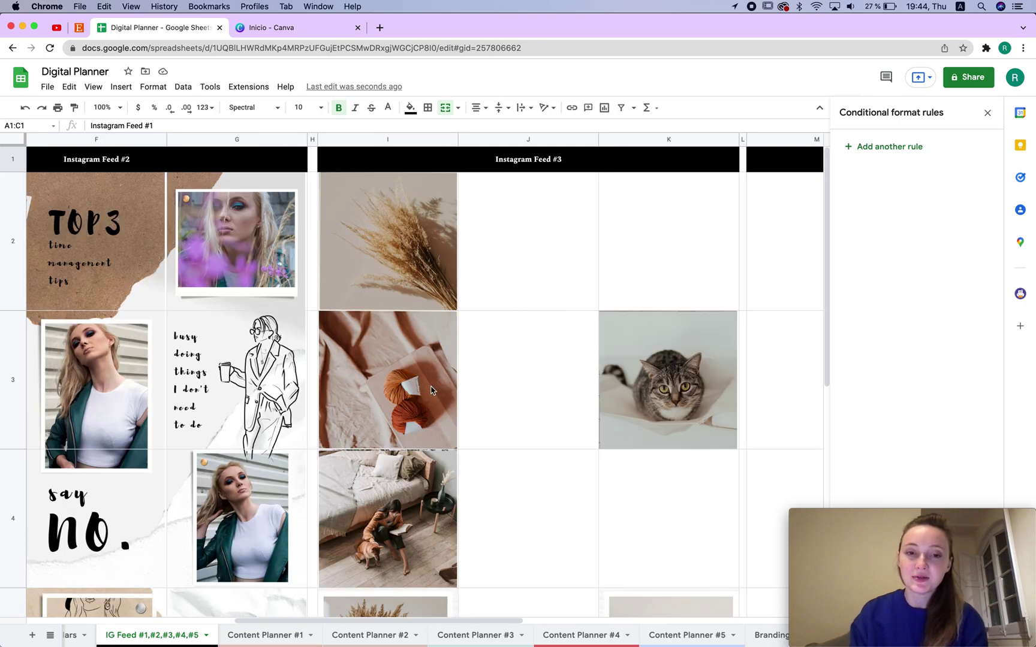
Step: Scroll across the IG Feed tab and close the Conditional format rules sidebar
{"action": "scroll", "coordinate": [430, 390], "scroll_direction": "right", "scroll_amount": 5}
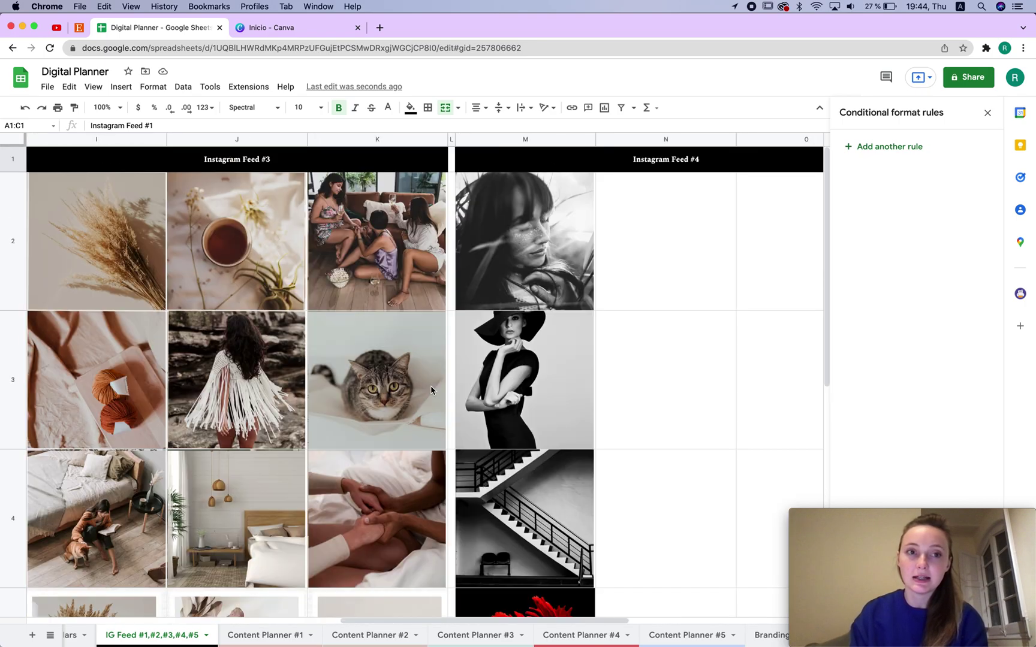
{"action": "scroll", "coordinate": [431, 389], "scroll_direction": "right", "scroll_amount": 7}
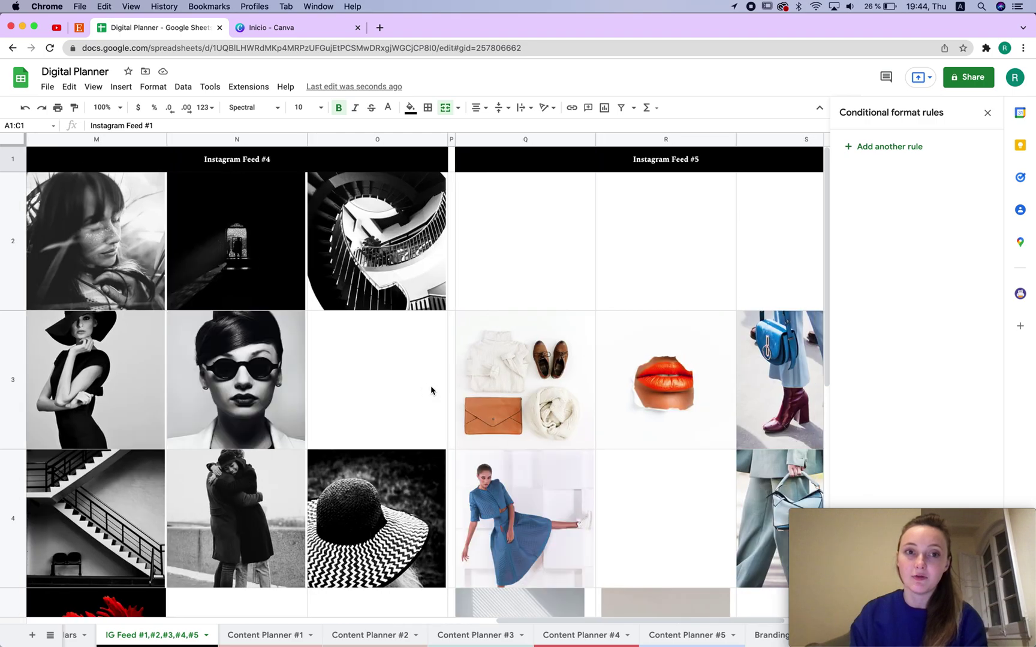
{"action": "left_click", "coordinate": [987, 113]}
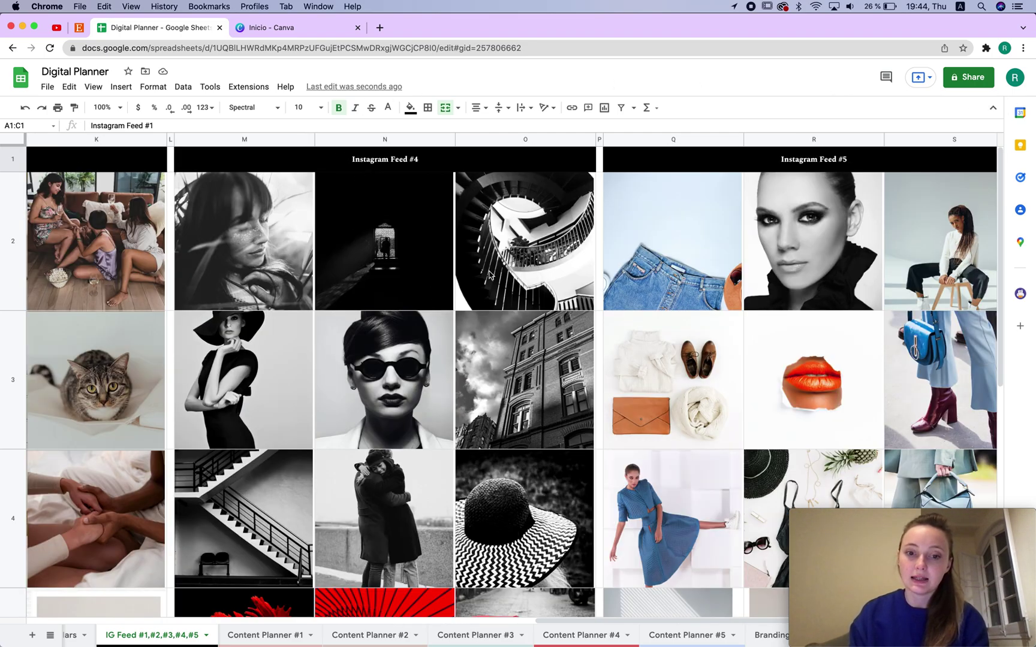
Step: View Content Planner #1 and inspect the linked feed images in cells D5 and D6
{"action": "left_click", "coordinate": [275, 638]}
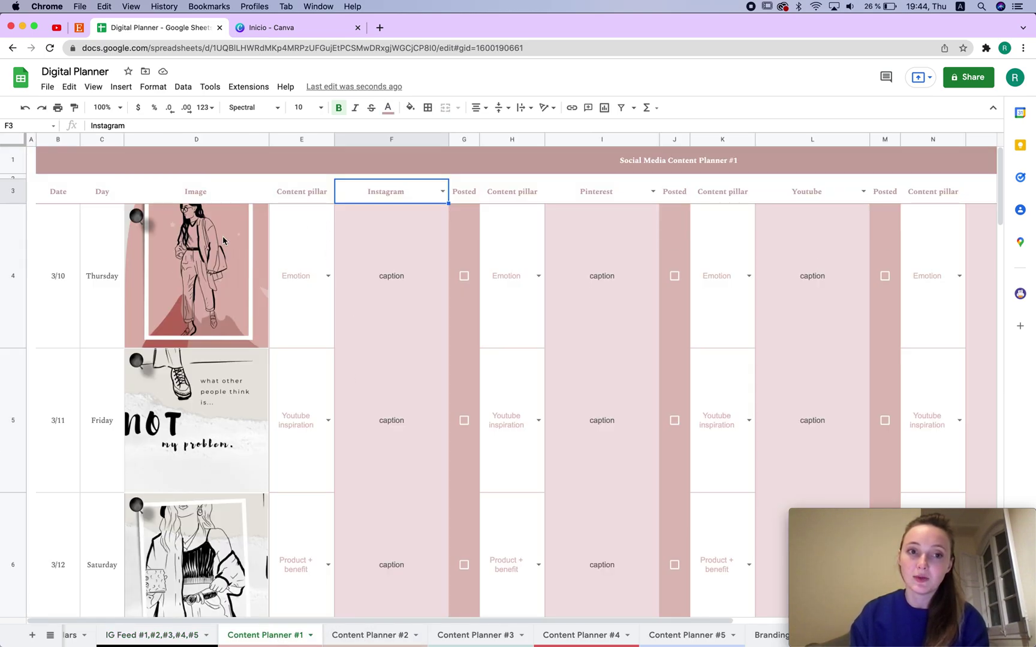
{"action": "left_click", "coordinate": [223, 241]}
{"action": "left_click", "coordinate": [233, 432]}
{"action": "left_click", "coordinate": [225, 541]}
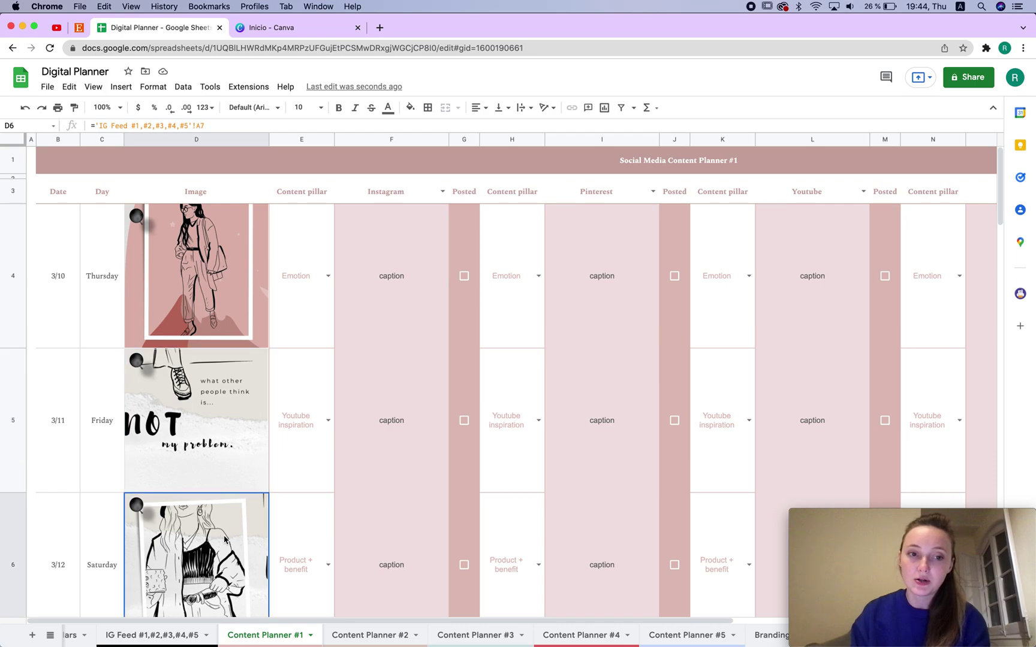
{"action": "scroll", "coordinate": [224, 539], "scroll_direction": "down", "scroll_amount": 3}
{"action": "scroll", "coordinate": [226, 540], "scroll_direction": "up", "scroll_amount": 3}
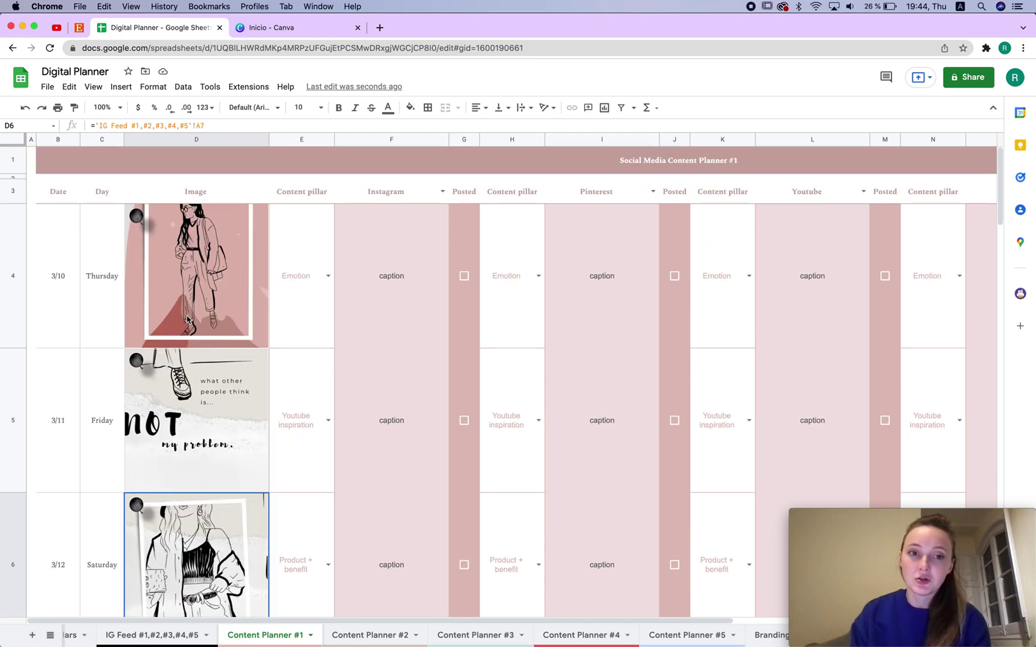
Step: Return to the IG Feed #1,#2,#3,#4,#5 sheet showing the Instagram Feed #4 and #5 grids
{"action": "left_click", "coordinate": [179, 637]}
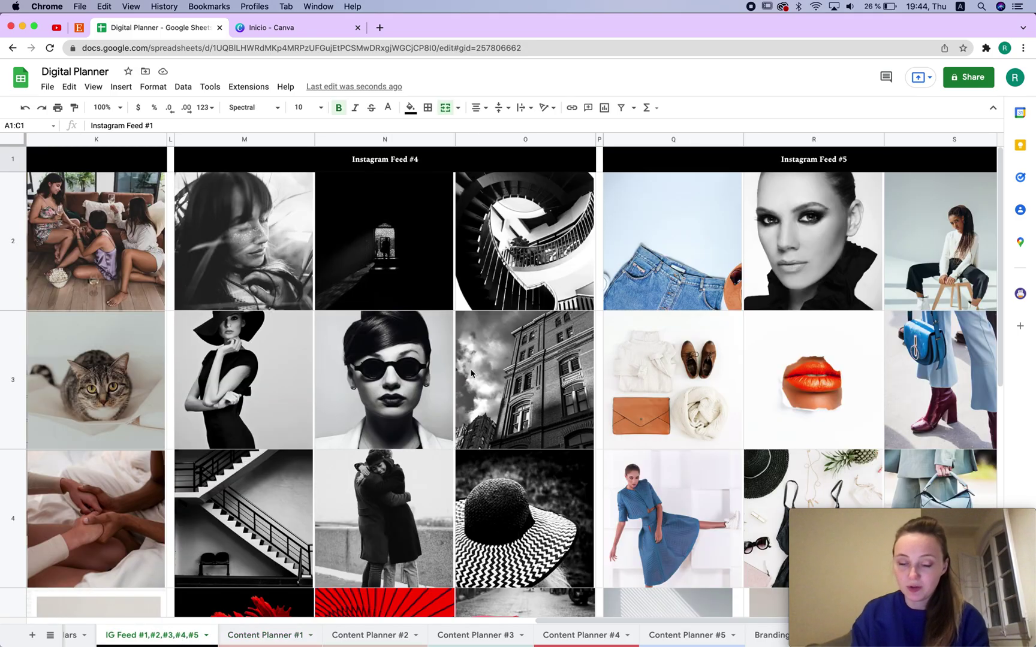
{"action": "scroll", "coordinate": [455, 373], "scroll_direction": "left", "scroll_amount": 10}
{"action": "scroll", "coordinate": [689, 330], "scroll_direction": "right", "scroll_amount": 10}
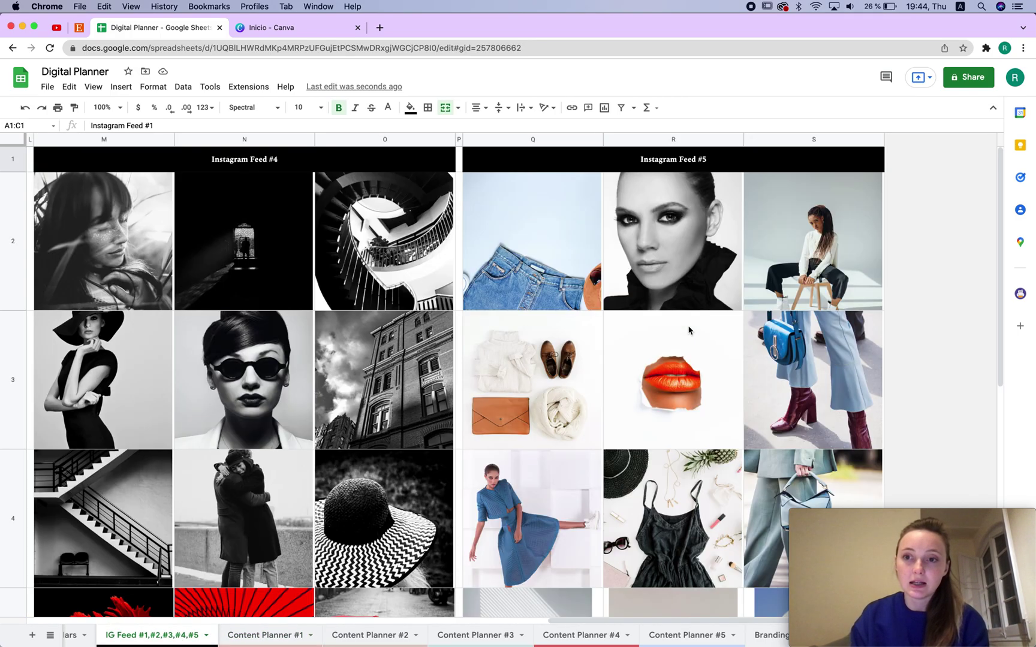
{"action": "scroll", "coordinate": [689, 331], "scroll_direction": "down", "scroll_amount": 10}
{"action": "scroll", "coordinate": [689, 330], "scroll_direction": "up", "scroll_amount": 10}
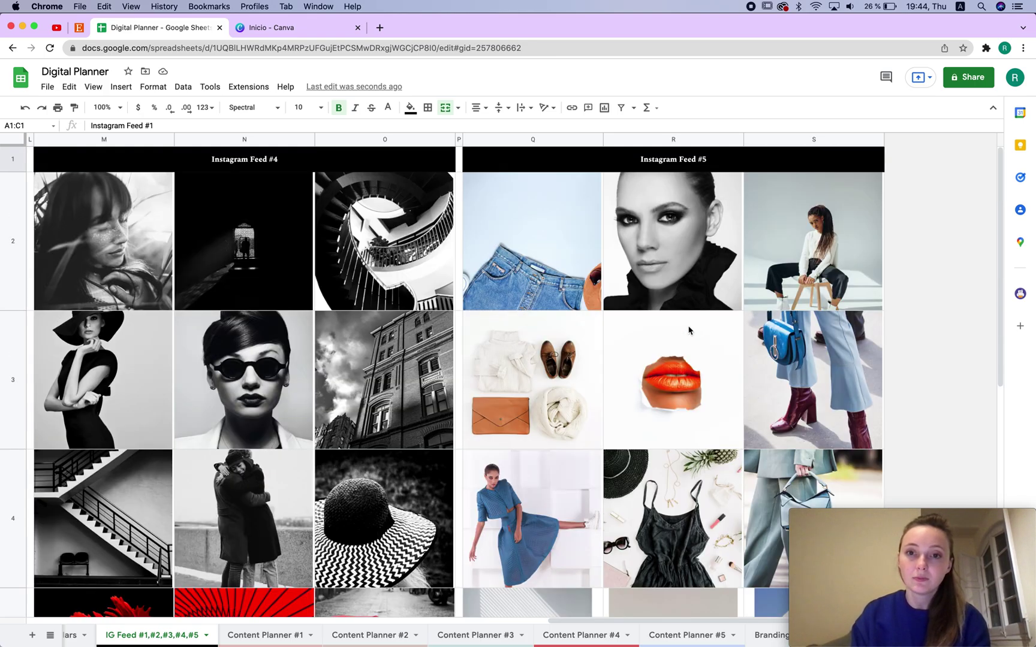
Step: Add Sheet24, widen columns A–C and make rows 1–3 much taller for images
{"action": "left_click", "coordinate": [33, 635]}
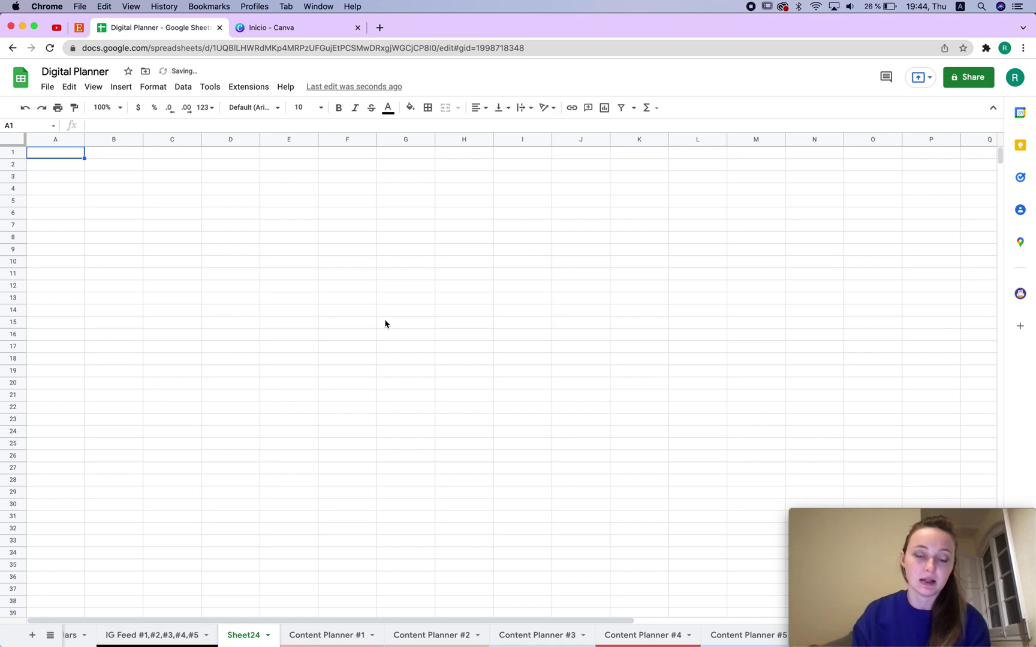
{"action": "left_click_drag", "start_coordinate": [17, 158], "coordinate": [15, 355]}
{"action": "left_click_drag", "start_coordinate": [55, 139], "coordinate": [238, 137]}
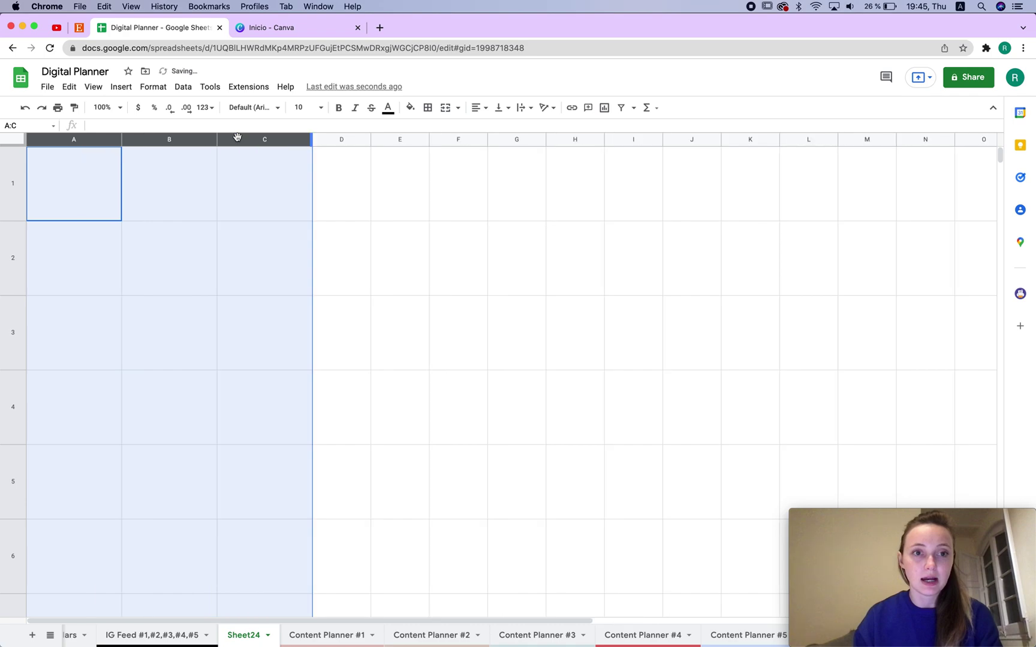
{"action": "left_click_drag", "start_coordinate": [19, 207], "coordinate": [13, 392]}
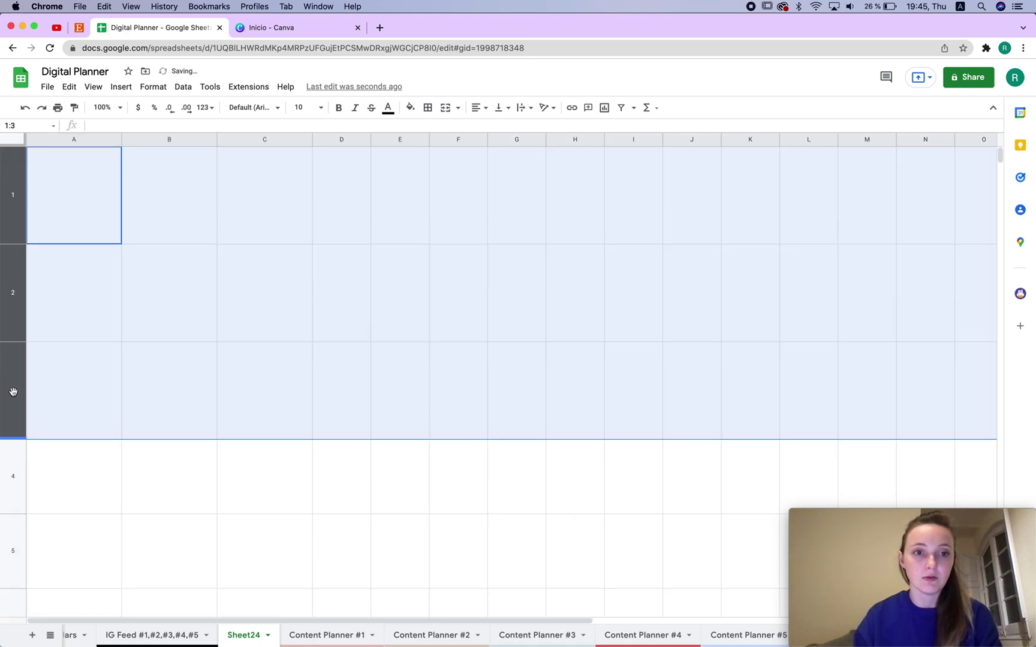
Step: Hide columns D through Z
{"action": "left_click", "coordinate": [346, 141]}
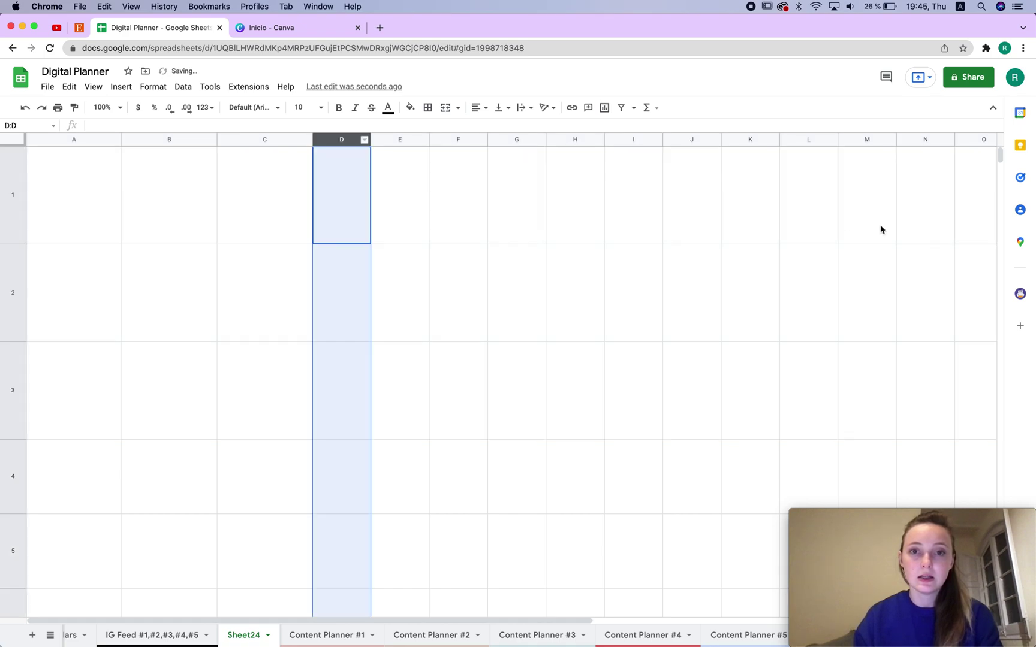
{"action": "scroll", "coordinate": [880, 230], "scroll_direction": "right", "scroll_amount": 10}
{"action": "left_click", "coordinate": [934, 143], "text": "shift"}
{"action": "right_click", "coordinate": [934, 143]}
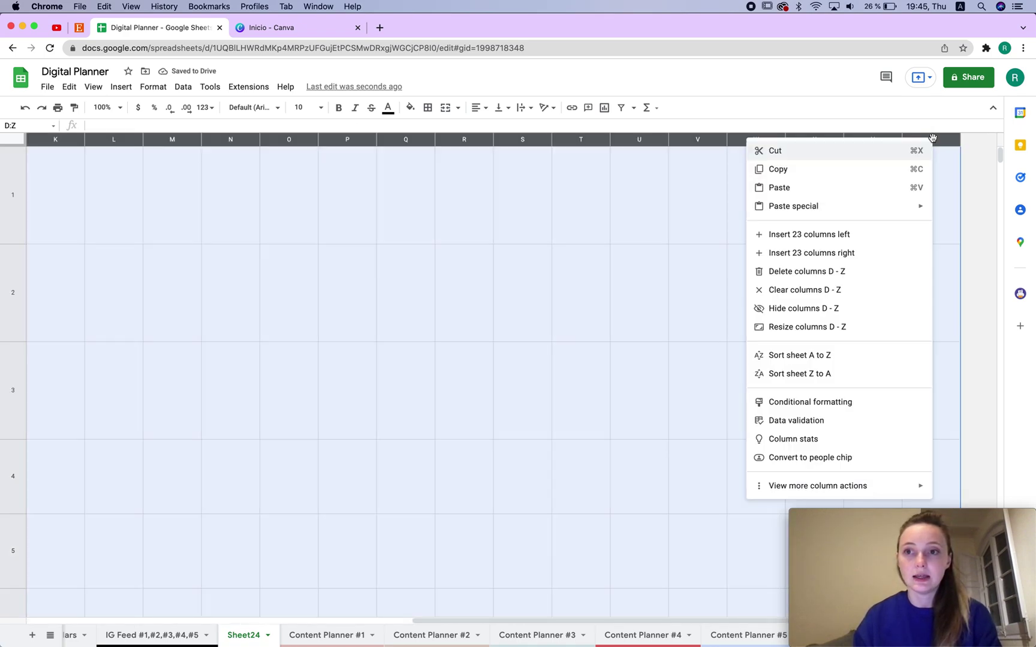
{"action": "left_click", "coordinate": [779, 308]}
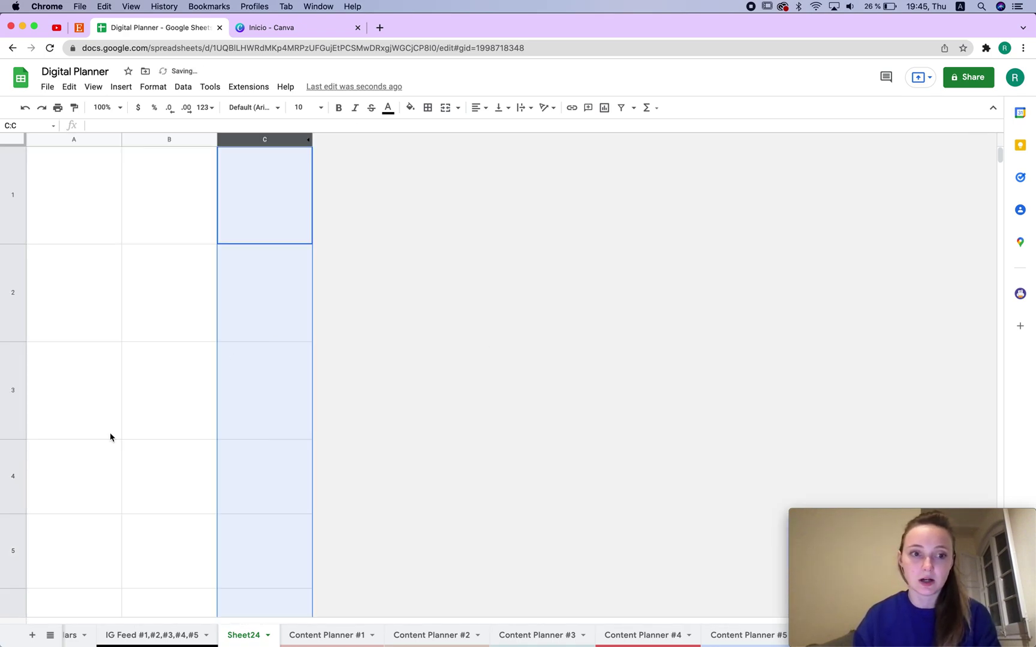
Step: Hide rows 4–1000 so only the A1:C3 grid remains, then switch to Canva
{"action": "left_click", "coordinate": [15, 464]}
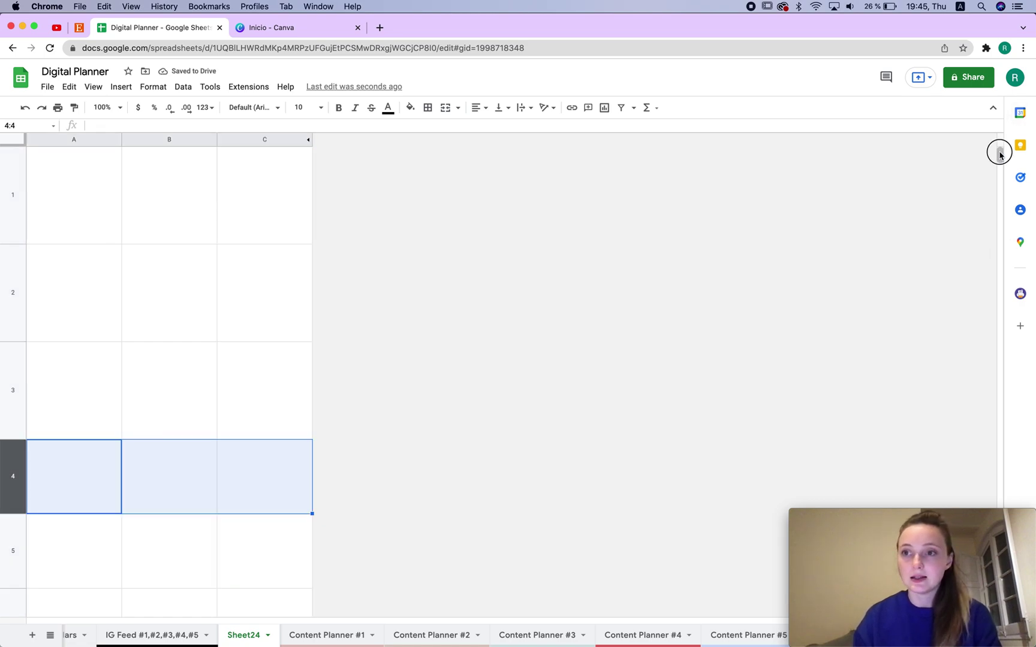
{"action": "left_click_drag", "start_coordinate": [999, 155], "coordinate": [999, 611]}
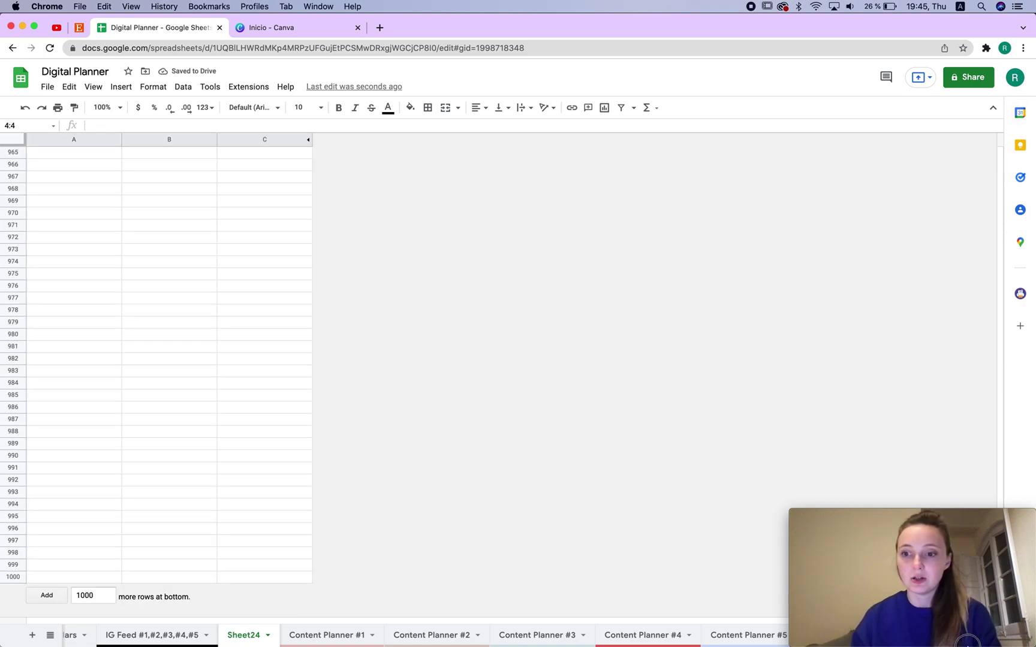
{"action": "left_click", "coordinate": [12, 577], "text": "shift"}
{"action": "right_click", "coordinate": [12, 577]}
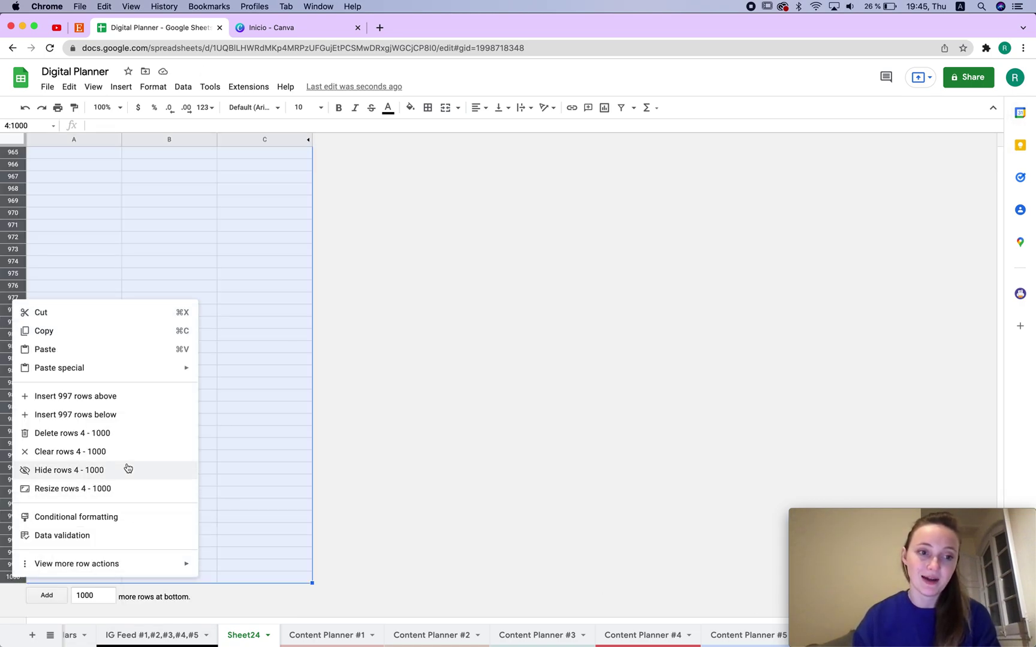
{"action": "left_click", "coordinate": [99, 469]}
{"action": "left_click", "coordinate": [252, 211]}
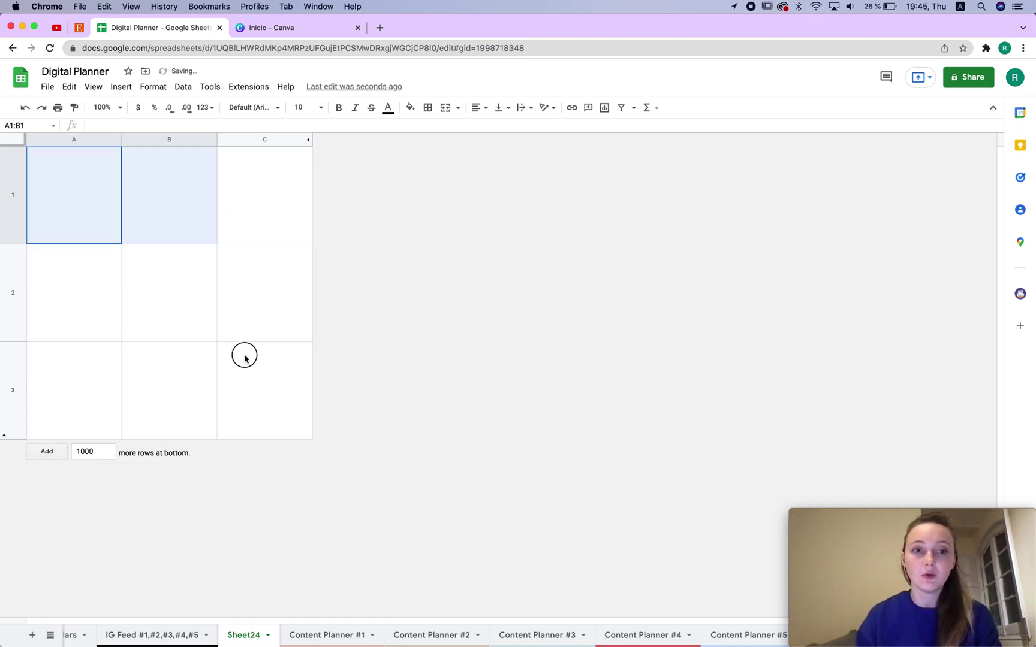
{"action": "left_click", "coordinate": [252, 401]}
{"action": "left_click", "coordinate": [87, 227]}
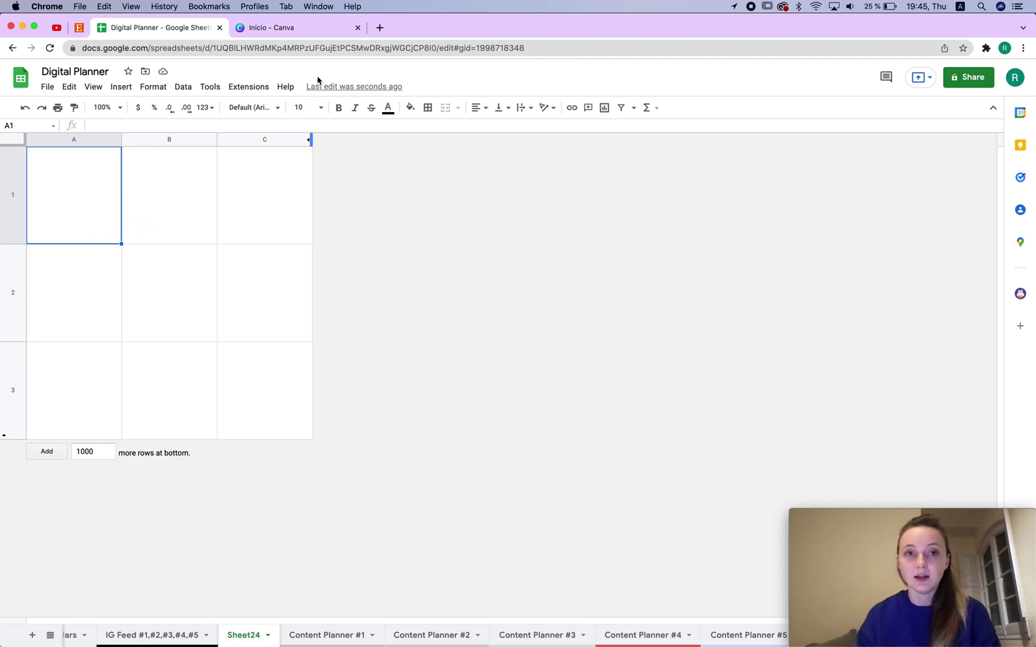
{"action": "left_click", "coordinate": [300, 28]}
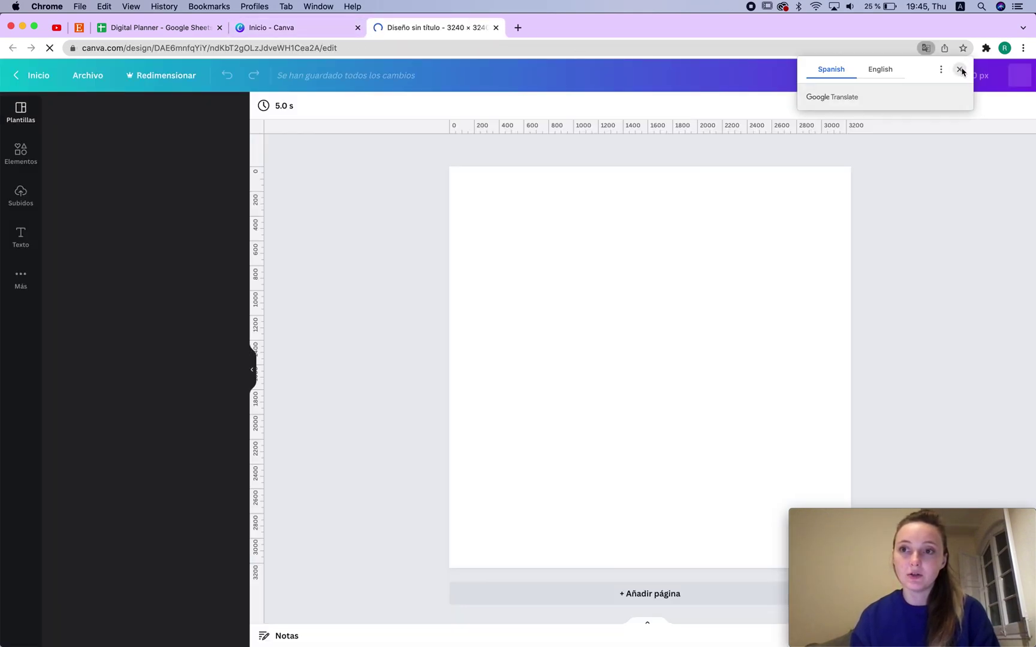
Step: Dismiss the translation offer and open the Elements library, briefly previewing Frames
{"action": "left_click", "coordinate": [959, 70]}
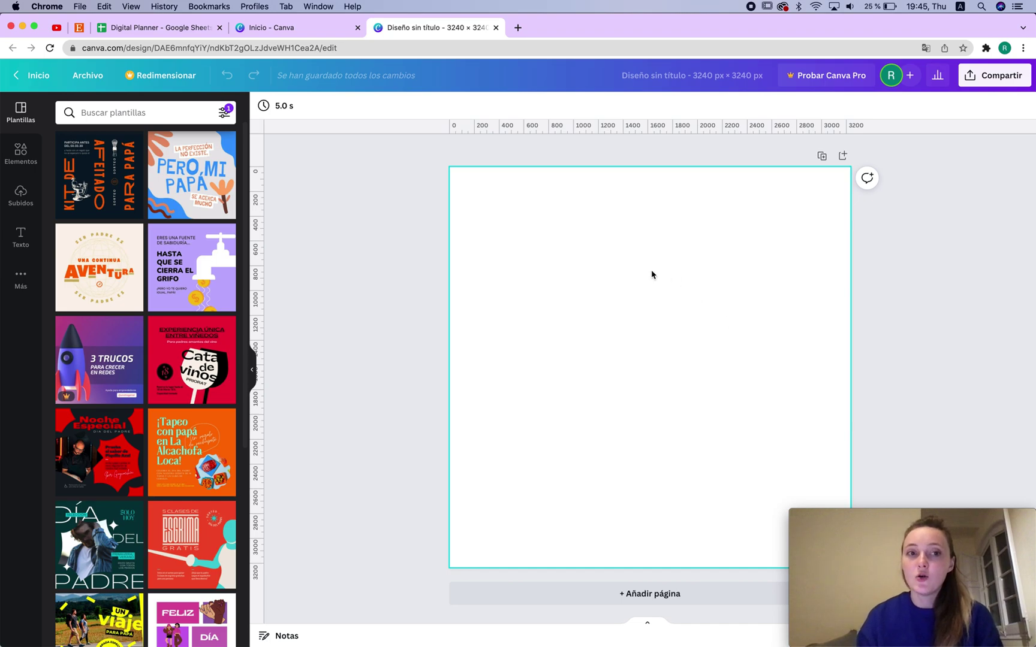
{"action": "left_click", "coordinate": [20, 157]}
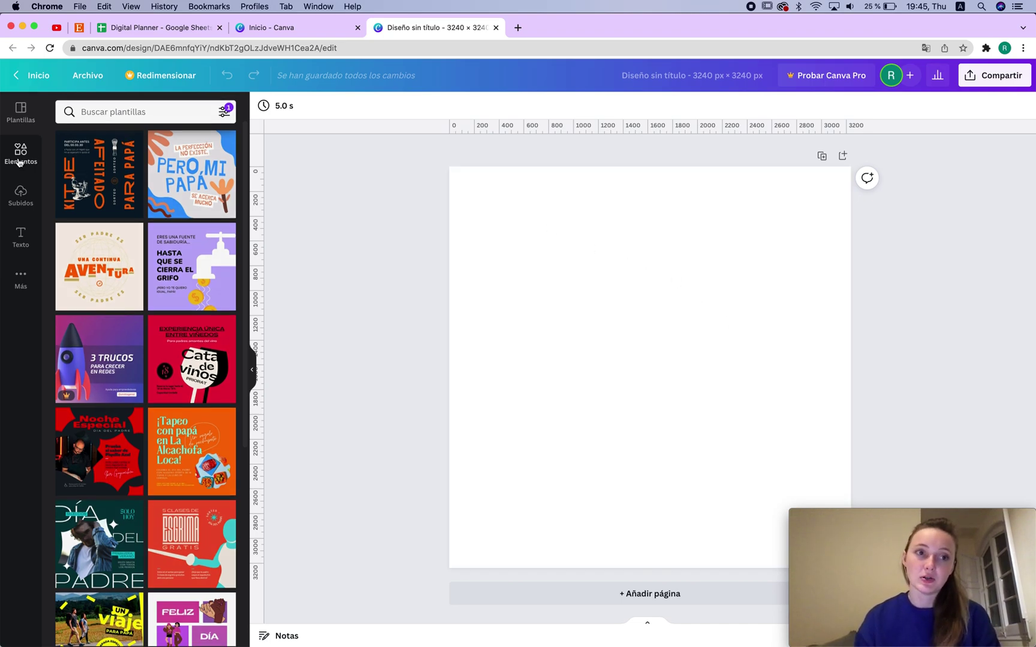
{"action": "scroll", "coordinate": [126, 313], "scroll_direction": "down", "scroll_amount": 3}
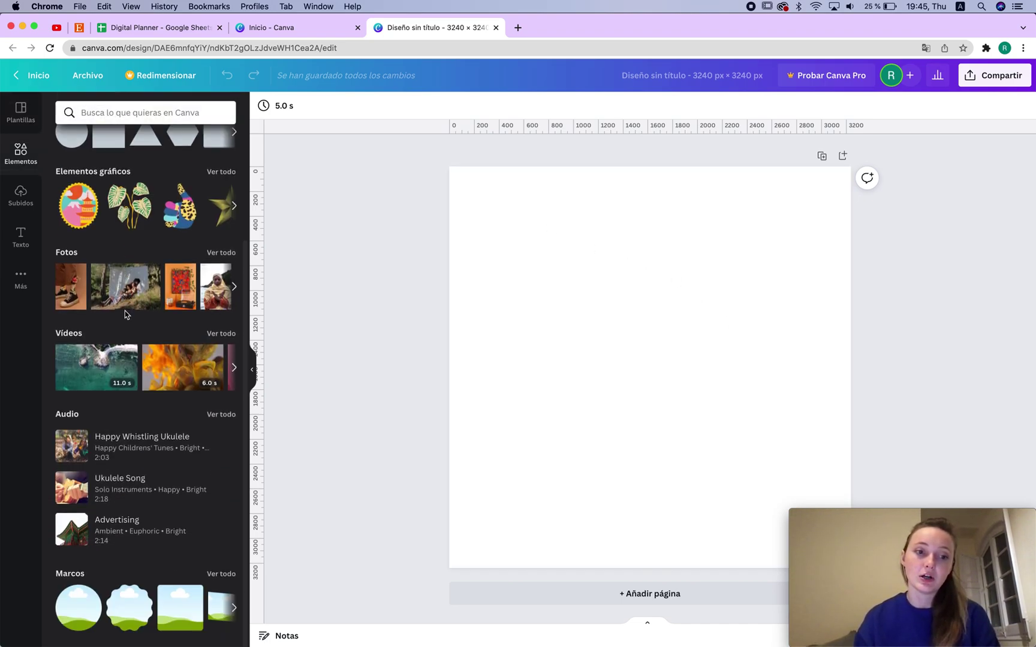
{"action": "scroll", "coordinate": [184, 553], "scroll_direction": "up", "scroll_amount": 3}
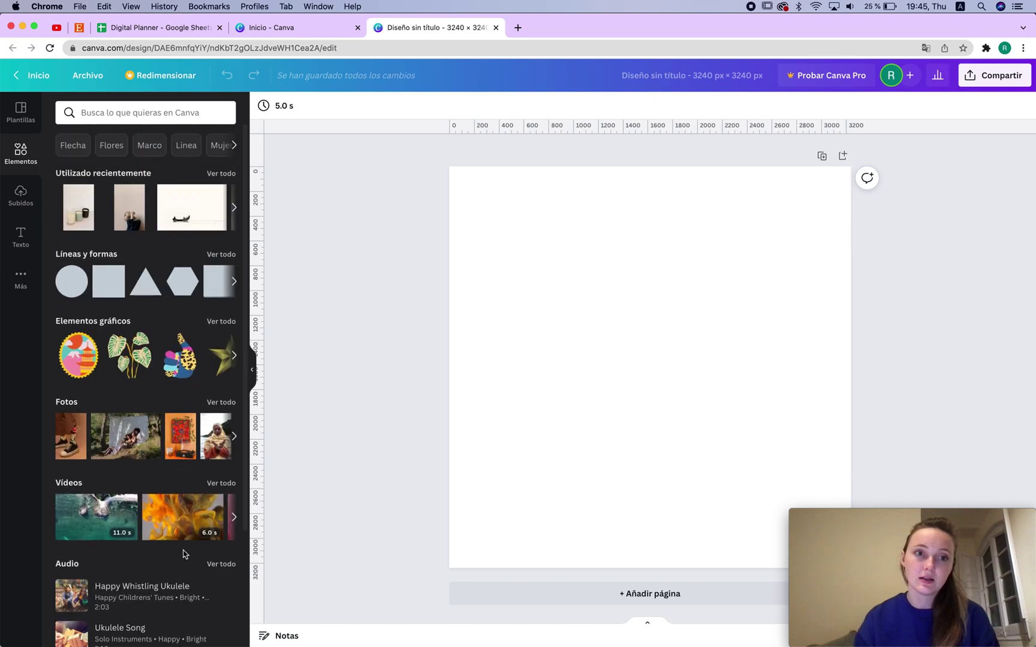
{"action": "scroll", "coordinate": [184, 554], "scroll_direction": "down", "scroll_amount": 3}
{"action": "left_click", "coordinate": [221, 575]}
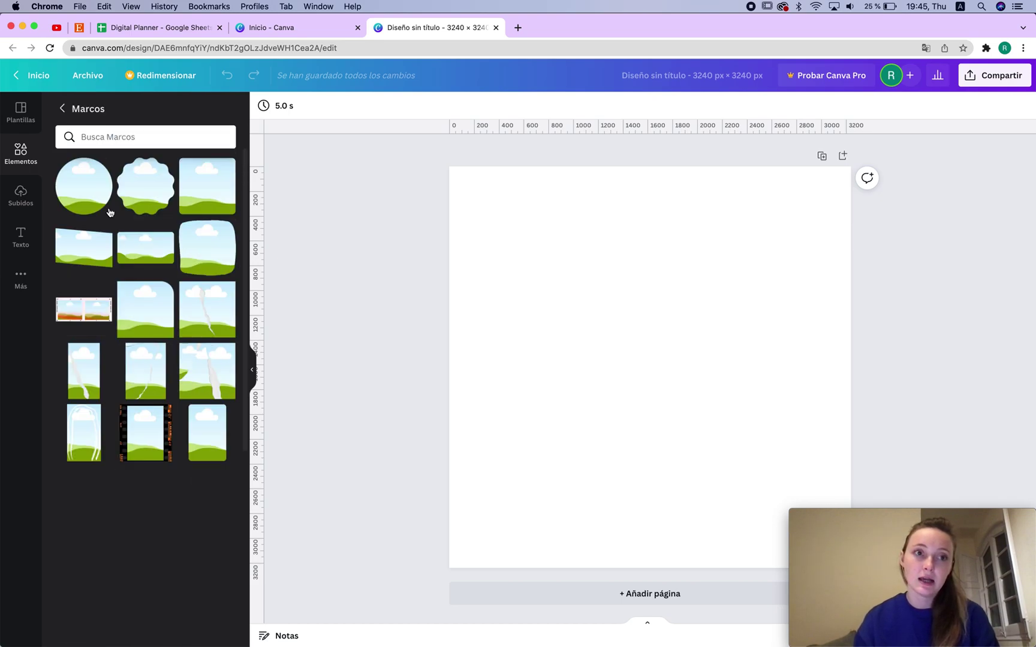
{"action": "left_click", "coordinate": [64, 109]}
{"action": "scroll", "coordinate": [130, 405], "scroll_direction": "down", "scroll_amount": 5}
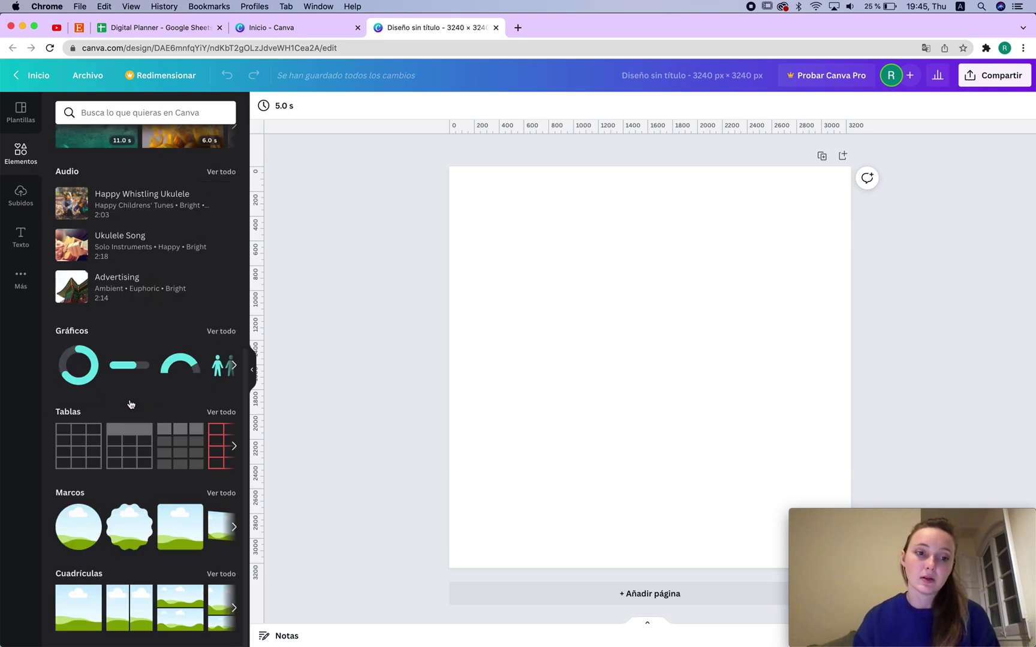
Step: Show all Cuadrículas grid layouts and scroll through them
{"action": "left_click", "coordinate": [222, 576]}
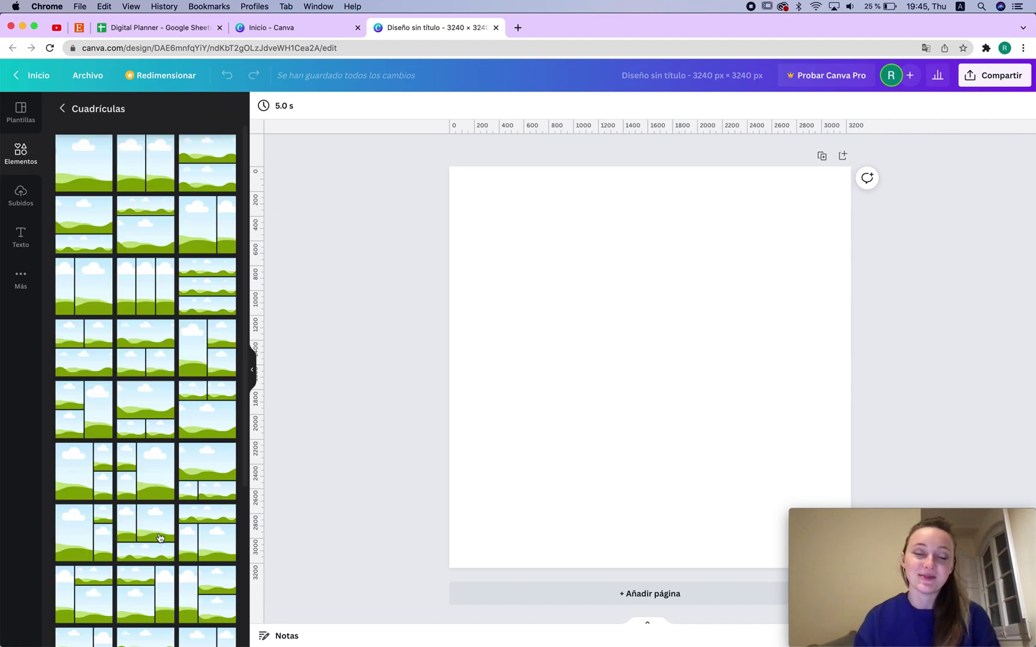
{"action": "scroll", "coordinate": [160, 538], "scroll_direction": "down", "scroll_amount": 15}
{"action": "scroll", "coordinate": [159, 533], "scroll_direction": "down", "scroll_amount": 2}
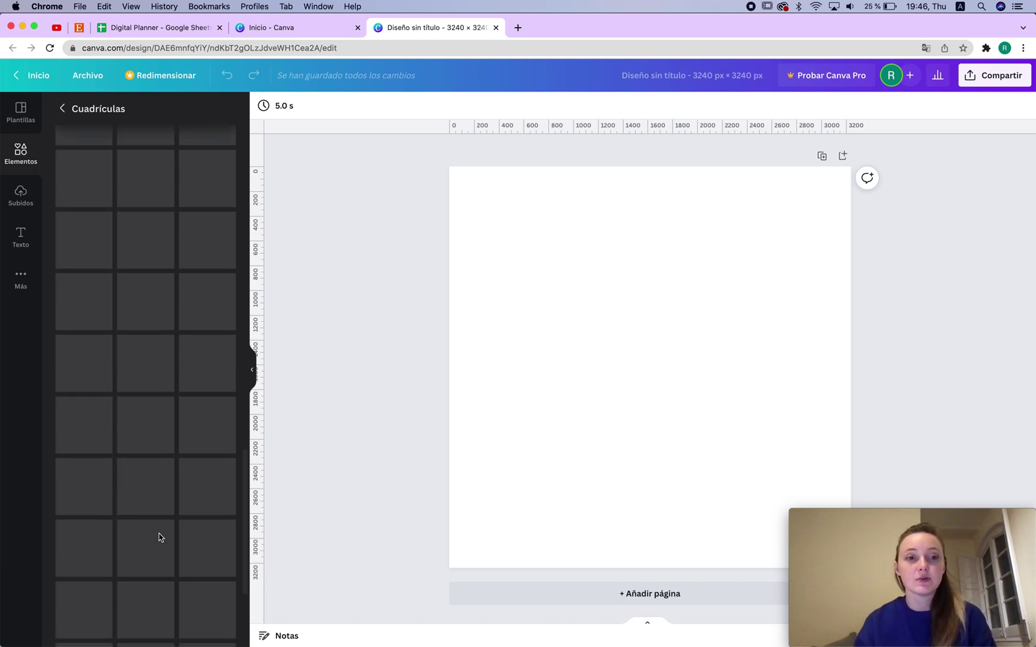
{"action": "scroll", "coordinate": [160, 537], "scroll_direction": "down", "scroll_amount": 5}
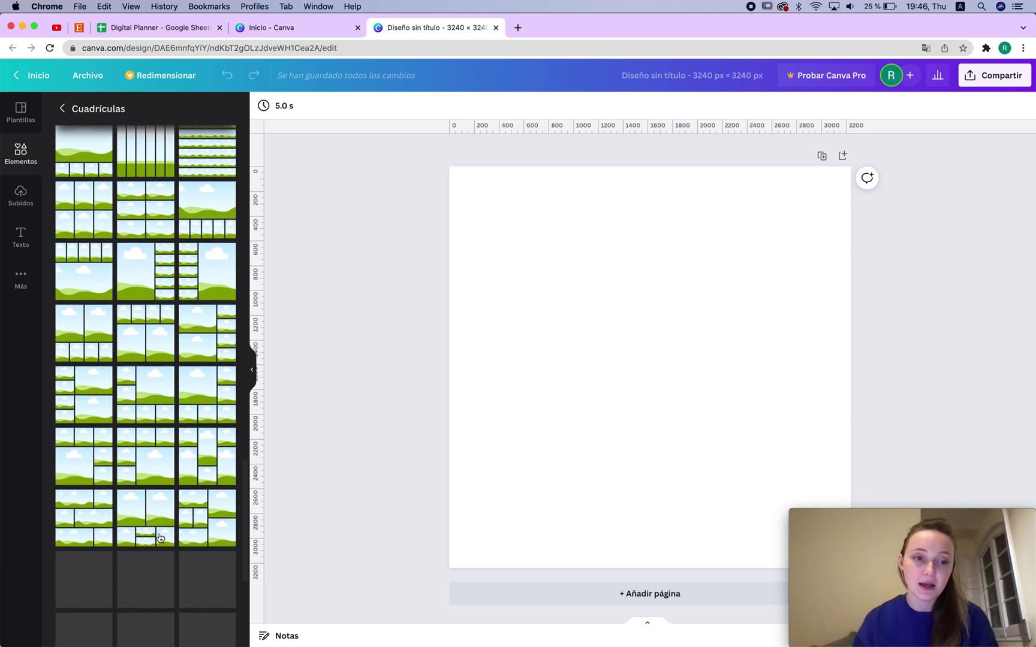
{"action": "scroll", "coordinate": [182, 487], "scroll_direction": "down", "scroll_amount": 15}
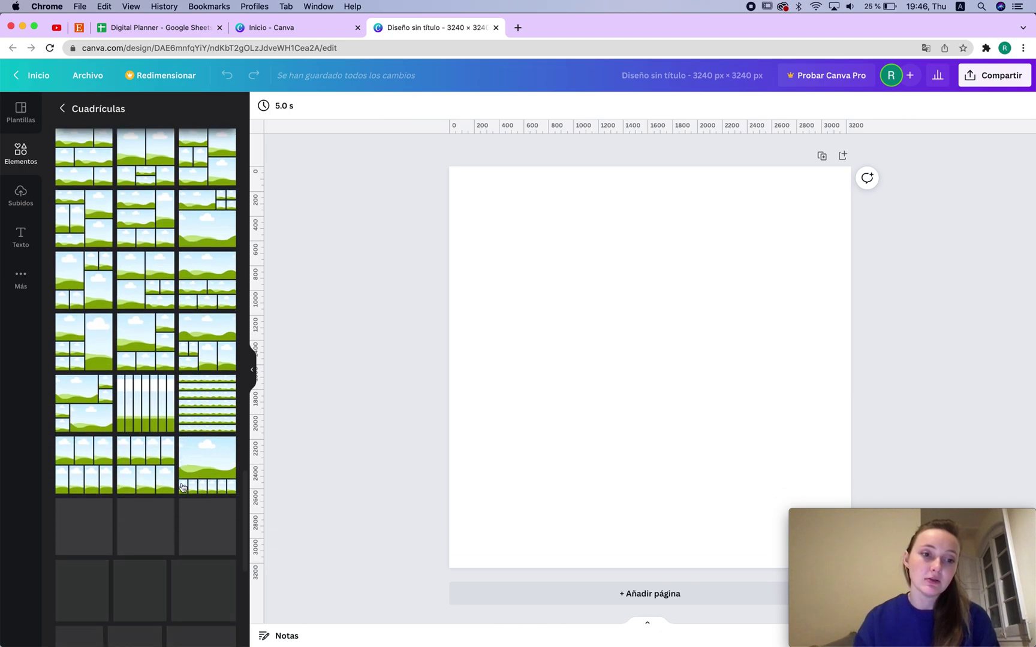
{"action": "scroll", "coordinate": [182, 488], "scroll_direction": "down", "scroll_amount": 2}
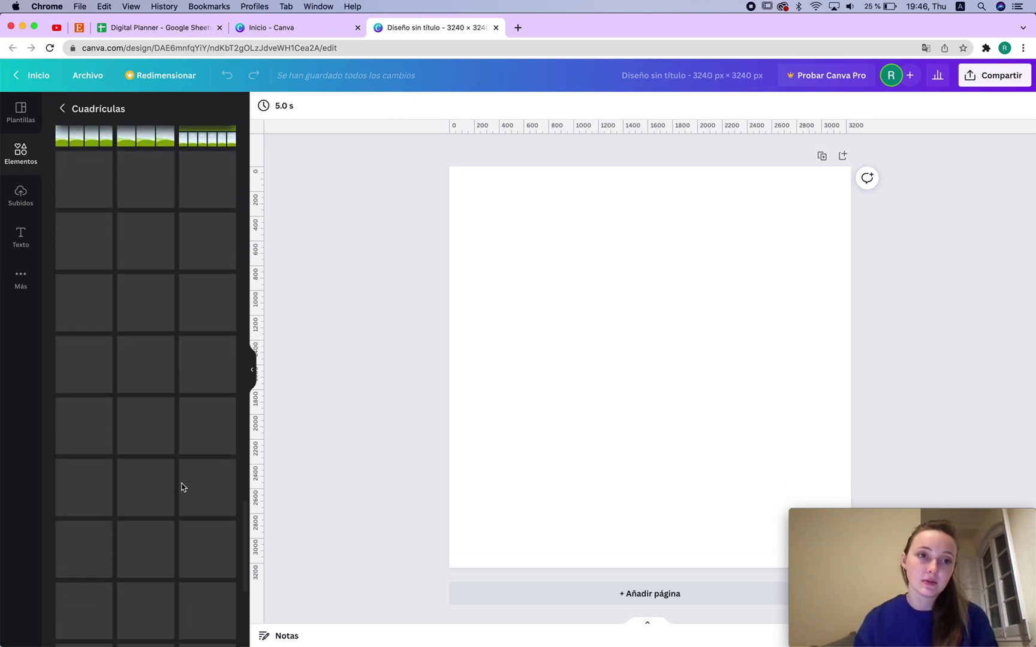
{"action": "scroll", "coordinate": [182, 488], "scroll_direction": "down", "scroll_amount": 10}
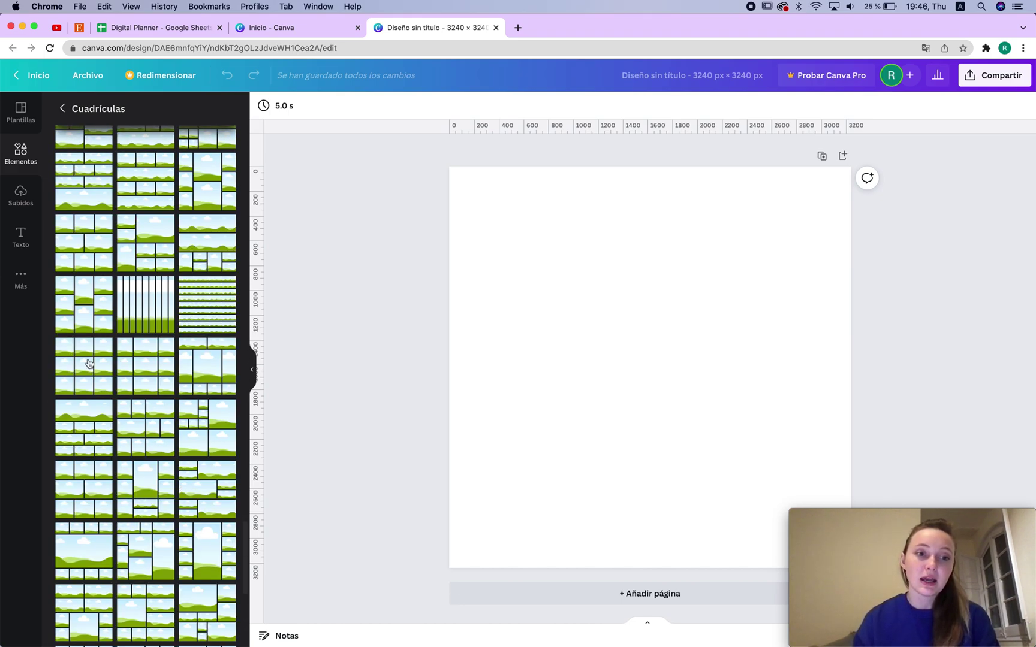
Step: Add a 3×3 photo grid to the canvas and set its spacing to 0
{"action": "left_click", "coordinate": [80, 364]}
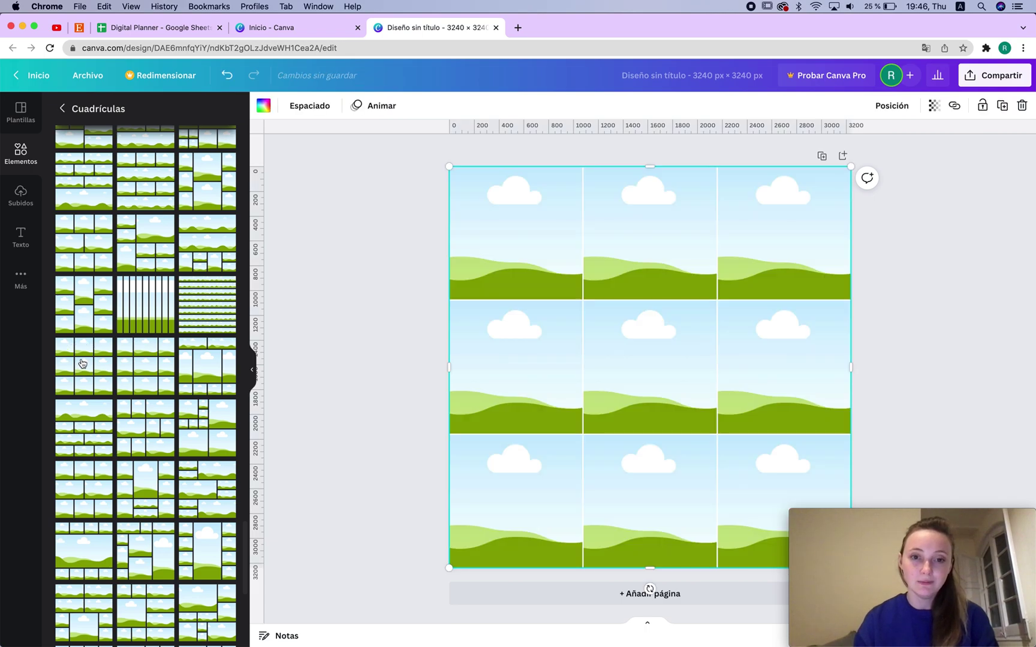
{"action": "left_click", "coordinate": [311, 105]}
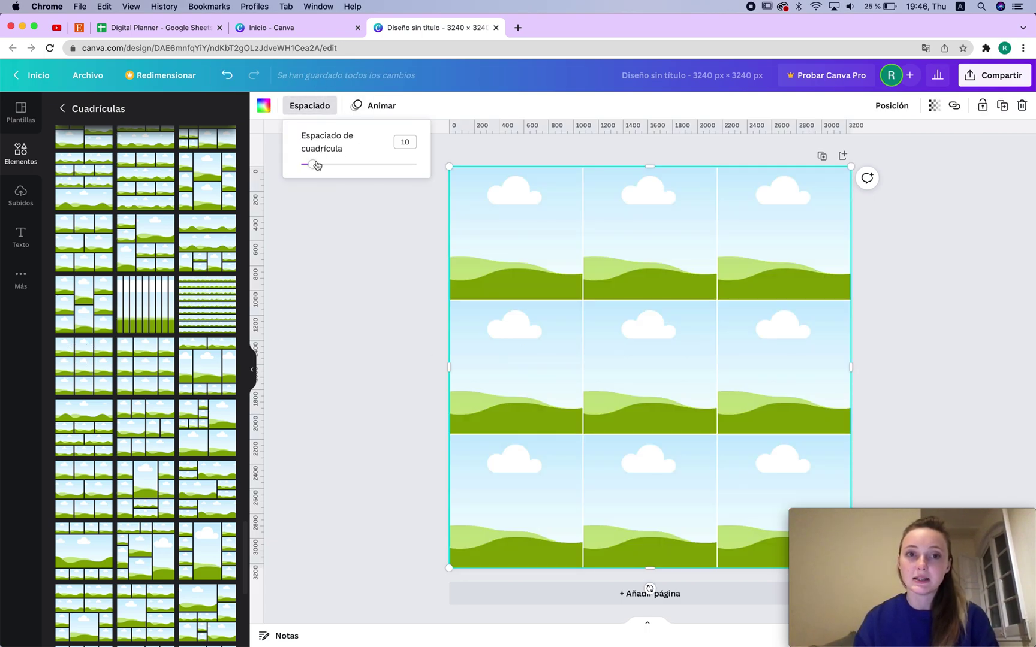
{"action": "left_click_drag", "start_coordinate": [317, 166], "coordinate": [262, 131]}
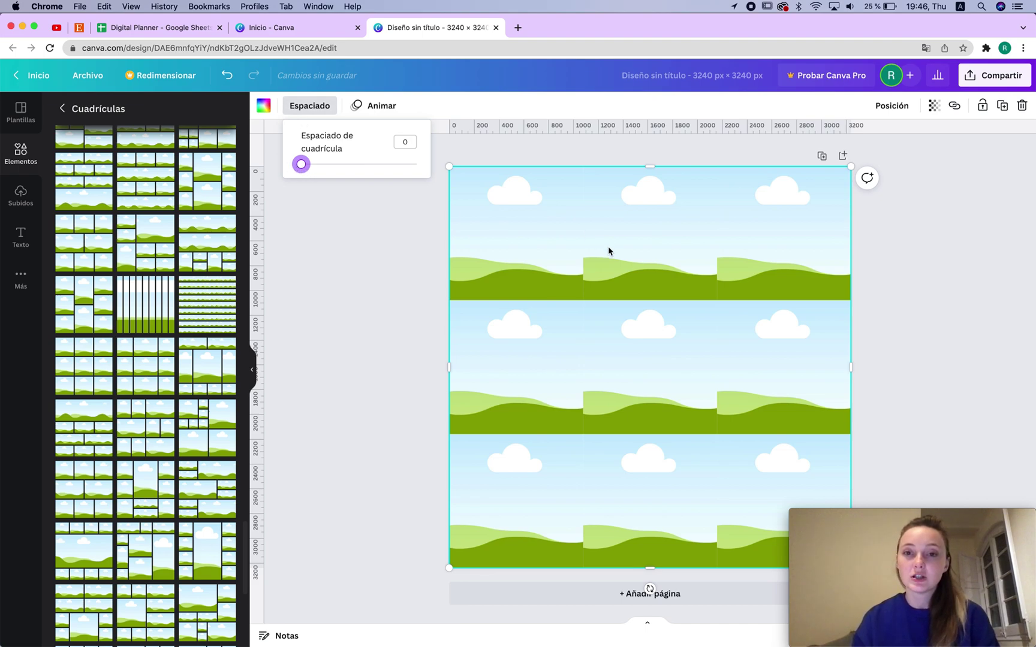
{"action": "left_click", "coordinate": [348, 246]}
Step: Navigate back through the Elements panel to show all recently used images
{"action": "left_click", "coordinate": [18, 194]}
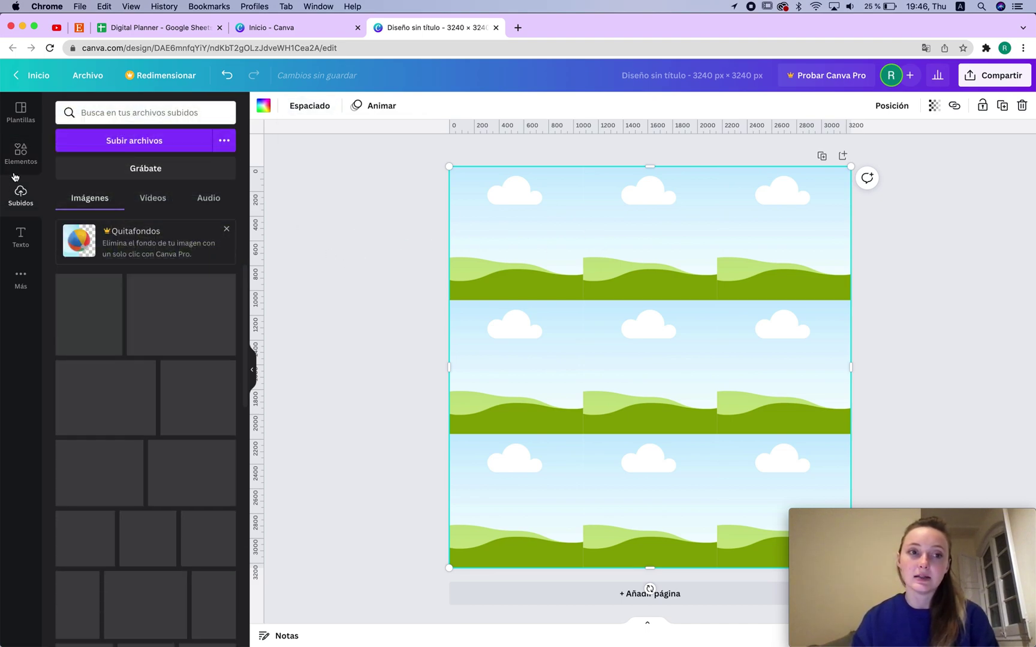
{"action": "left_click", "coordinate": [21, 153]}
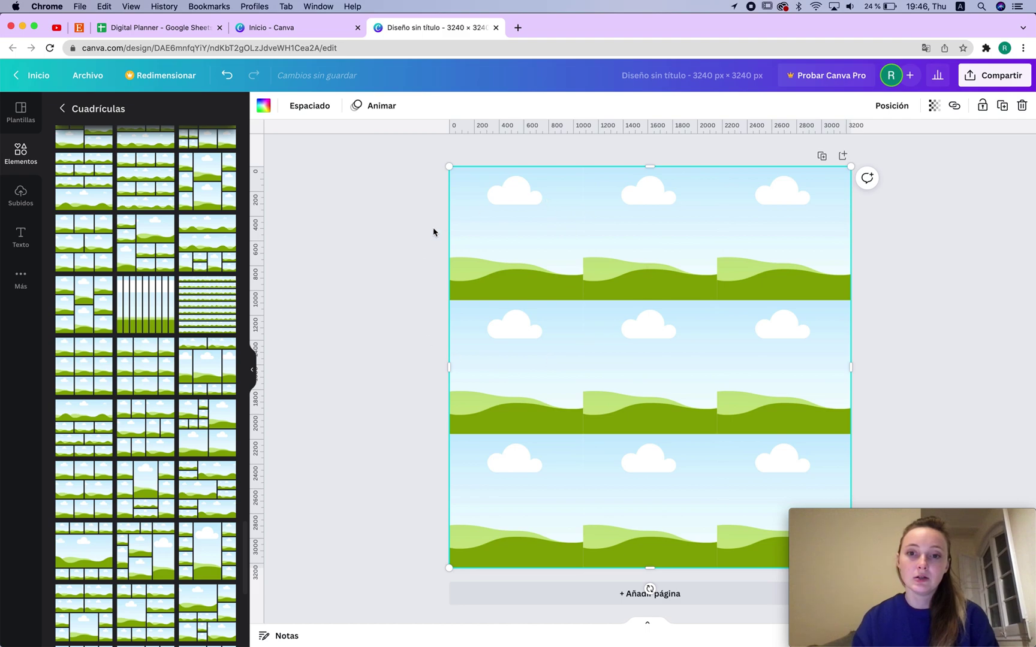
{"action": "left_click", "coordinate": [62, 108]}
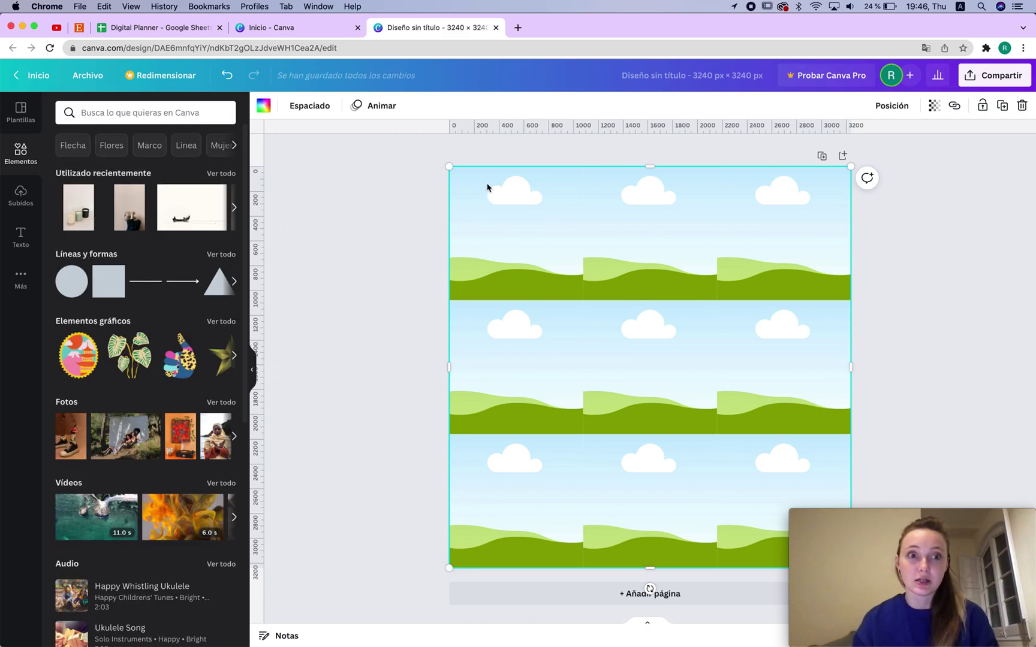
{"action": "scroll", "coordinate": [162, 279], "scroll_direction": "down", "scroll_amount": 6}
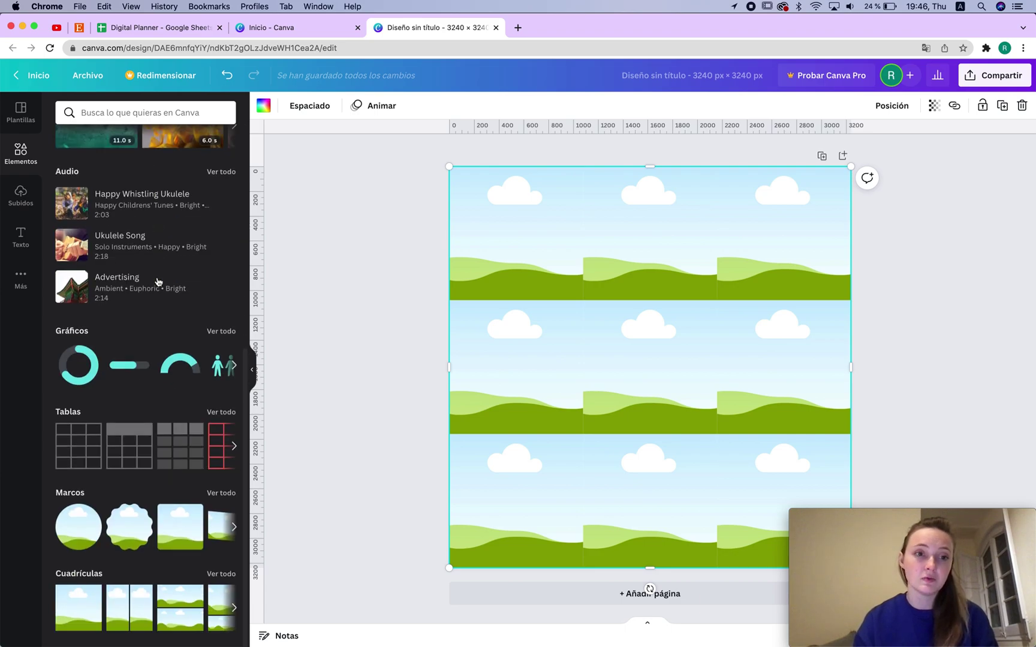
{"action": "scroll", "coordinate": [157, 282], "scroll_direction": "up", "scroll_amount": 8}
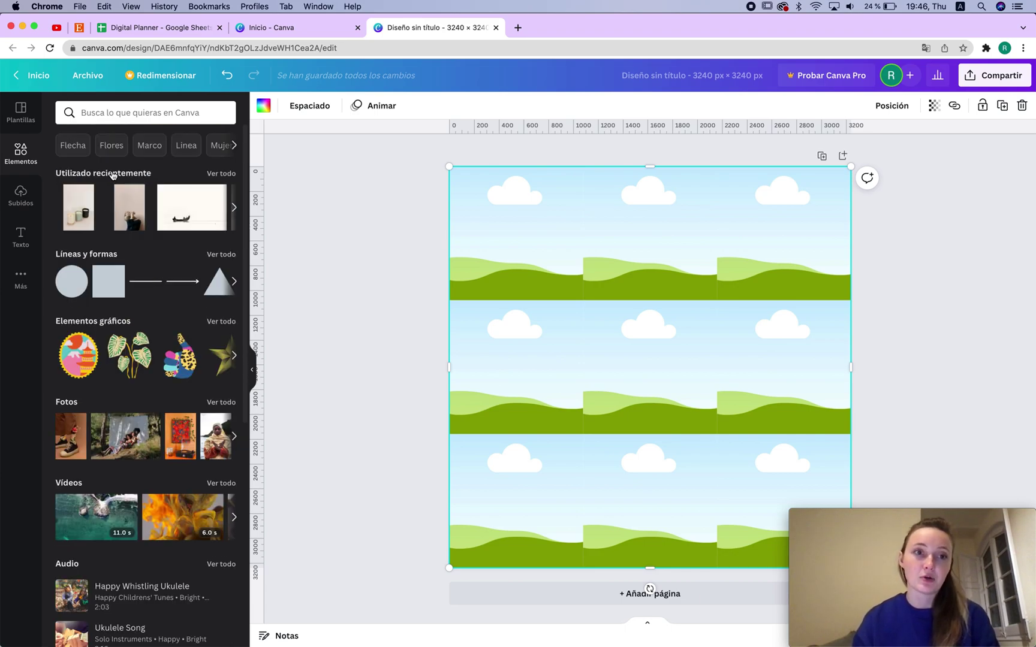
{"action": "left_click", "coordinate": [222, 174]}
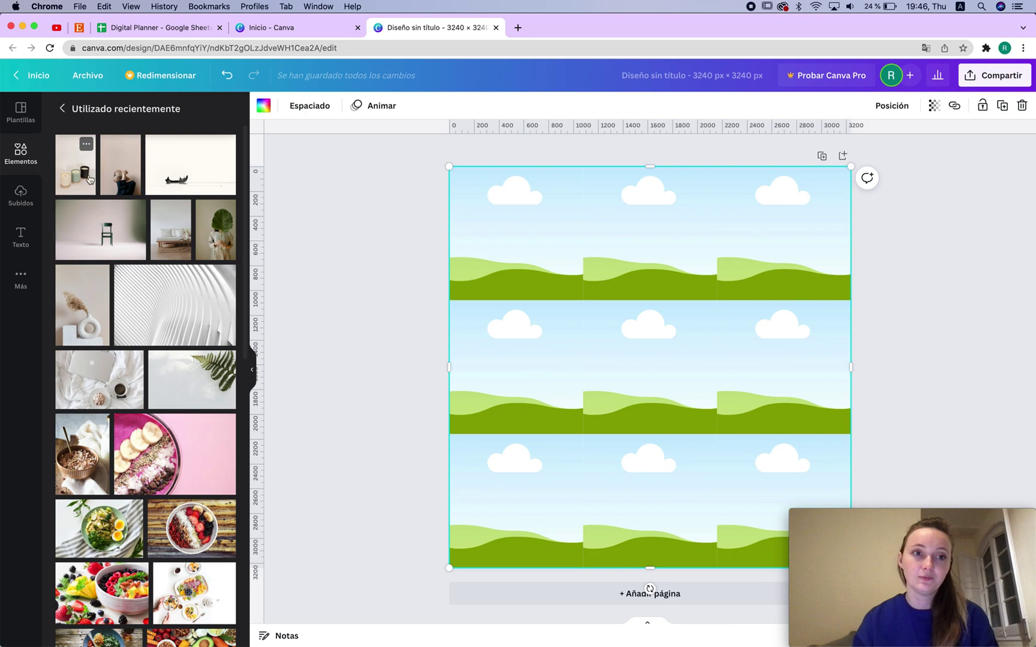
Step: Place the candles photo in the first cell and the woman photo in the second
{"action": "left_click_drag", "start_coordinate": [77, 169], "coordinate": [495, 244]}
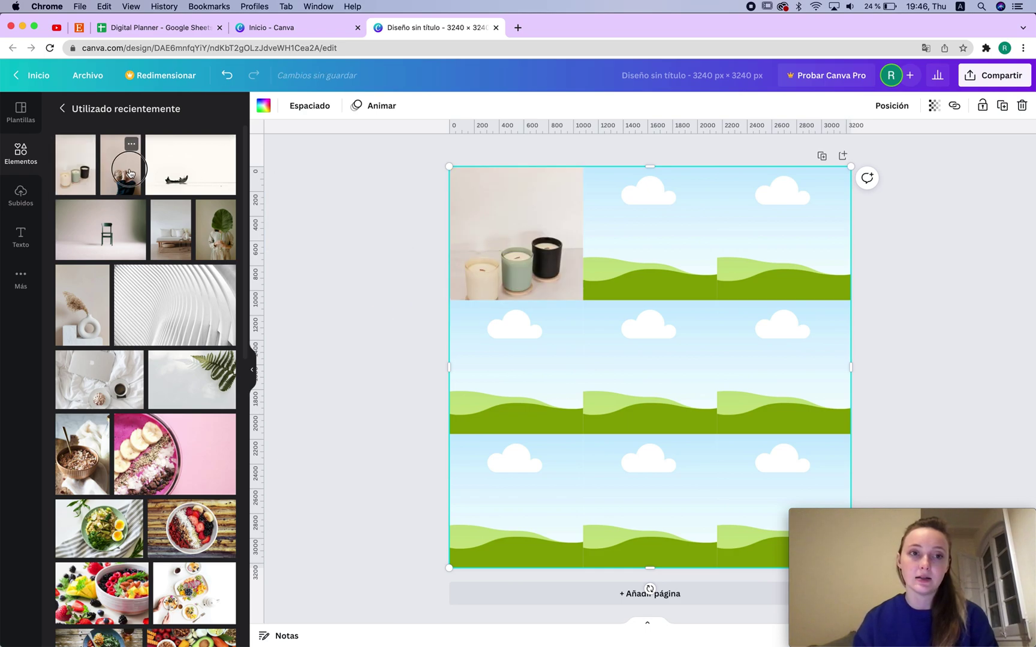
{"action": "left_click_drag", "start_coordinate": [121, 167], "coordinate": [649, 207]}
{"action": "double_click", "coordinate": [504, 207]}
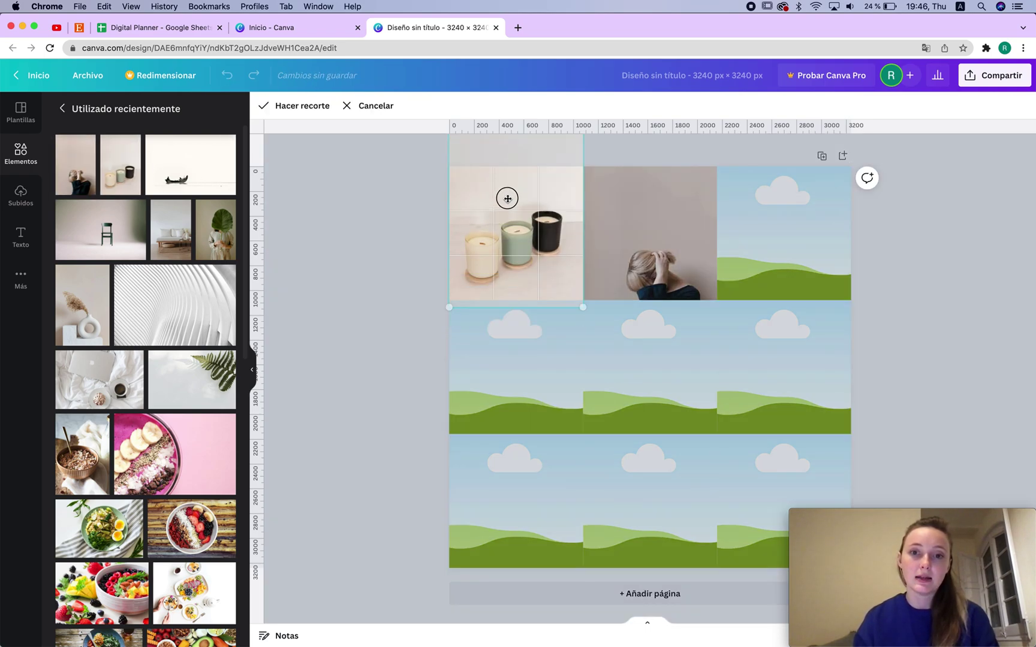
{"action": "left_click", "coordinate": [355, 197]}
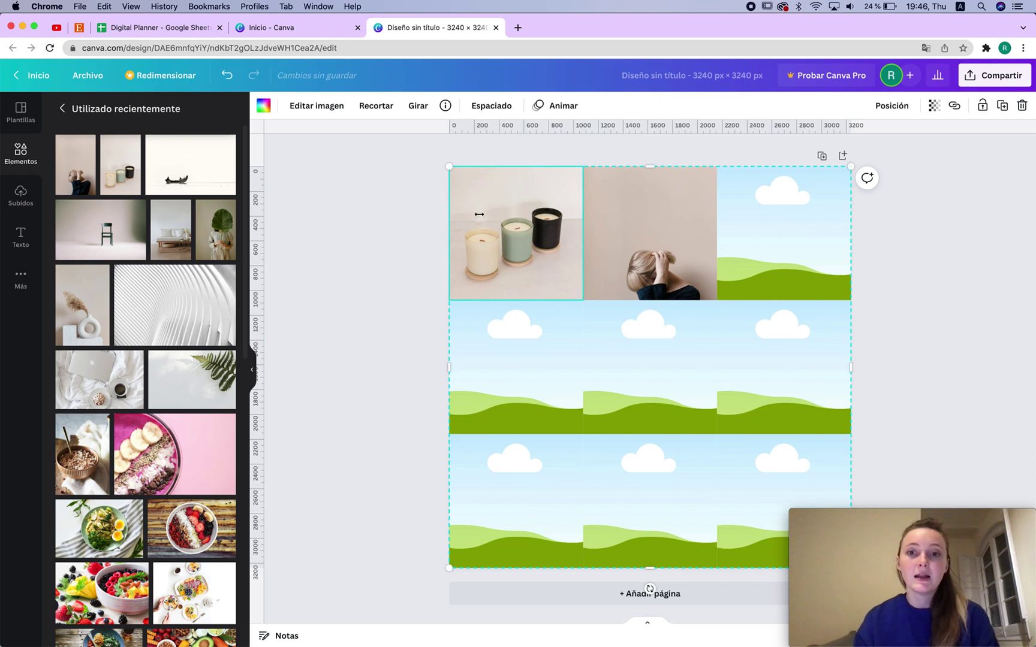
Step: Reframe the woman photo by shifting it upward within its cell
{"action": "double_click", "coordinate": [658, 219]}
{"action": "left_click_drag", "start_coordinate": [673, 229], "coordinate": [672, 194]}
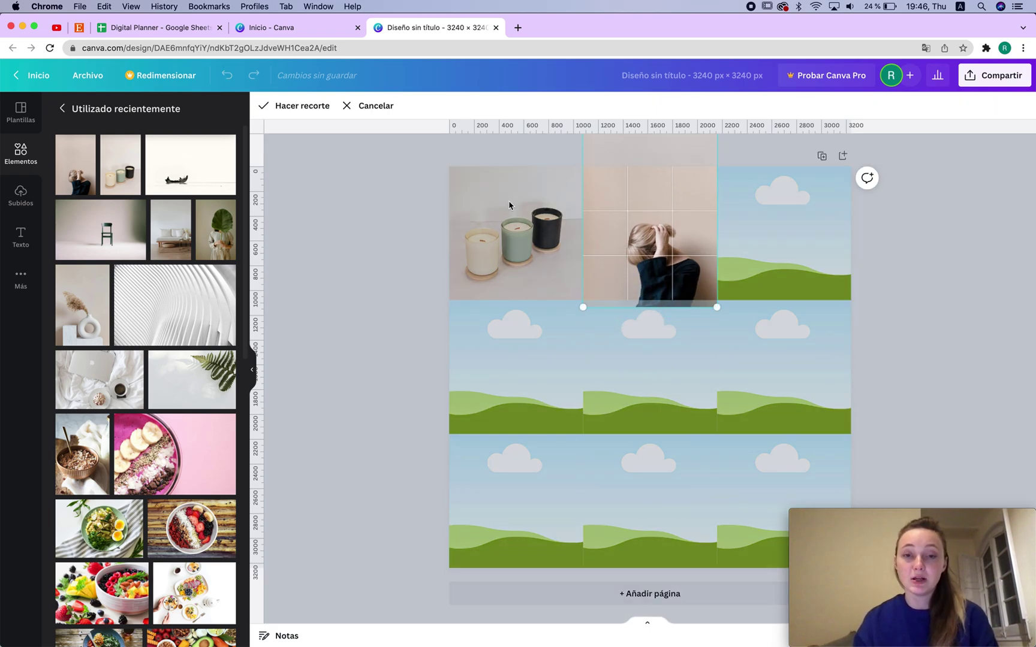
{"action": "left_click", "coordinate": [367, 206]}
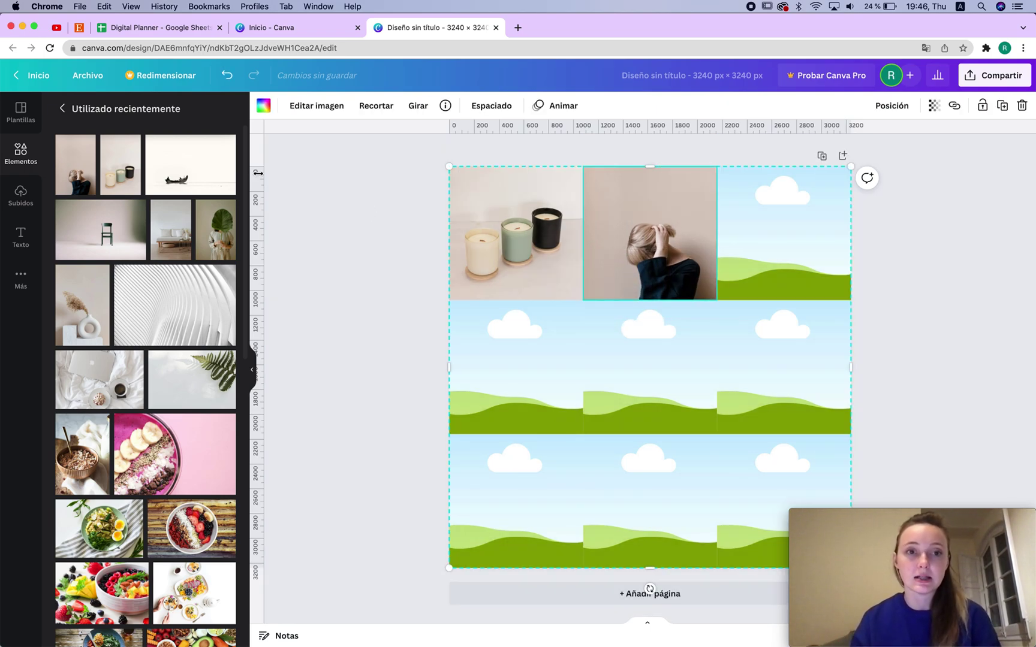
{"action": "left_click", "coordinate": [343, 193]}
Step: Add two vertical and two horizontal guides along the grid's cell edges
{"action": "left_click_drag", "start_coordinate": [256, 189], "coordinate": [582, 203]}
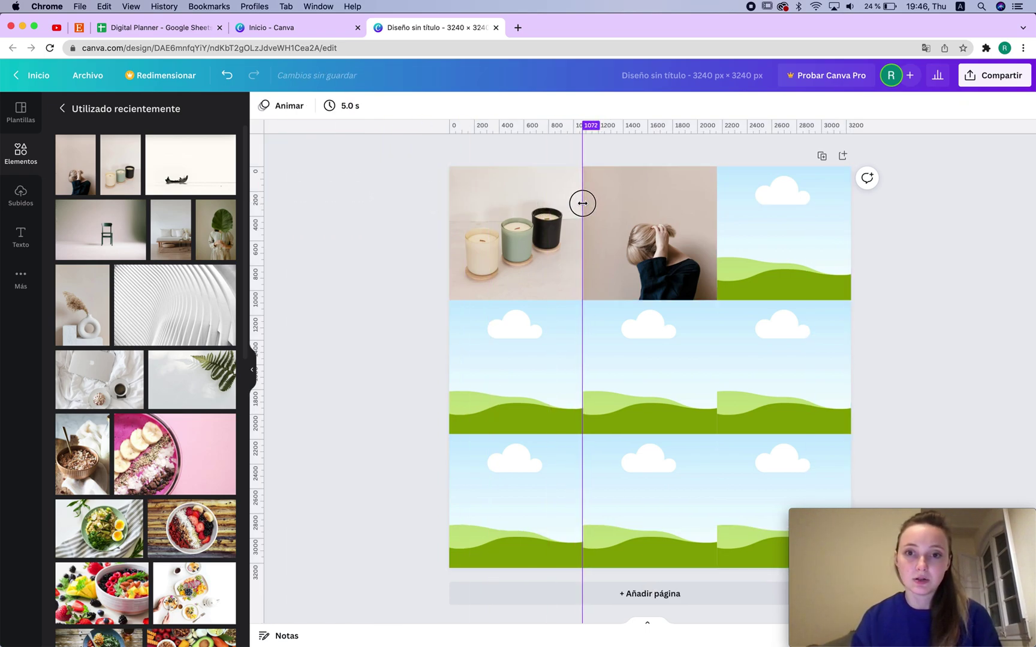
{"action": "left_click_drag", "start_coordinate": [259, 204], "coordinate": [716, 205]}
{"action": "left_click_drag", "start_coordinate": [681, 132], "coordinate": [677, 300]}
{"action": "left_click_drag", "start_coordinate": [606, 126], "coordinate": [607, 434]}
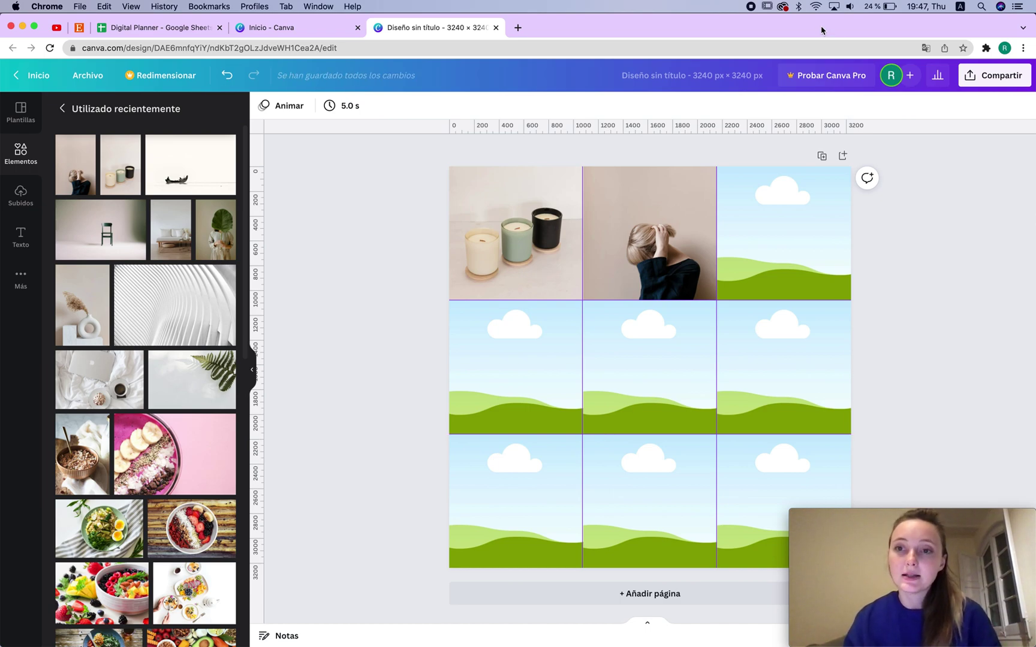
Step: Duplicate the page, delete the grid from page 2, and add a third page with the guides
{"action": "left_click", "coordinate": [821, 156]}
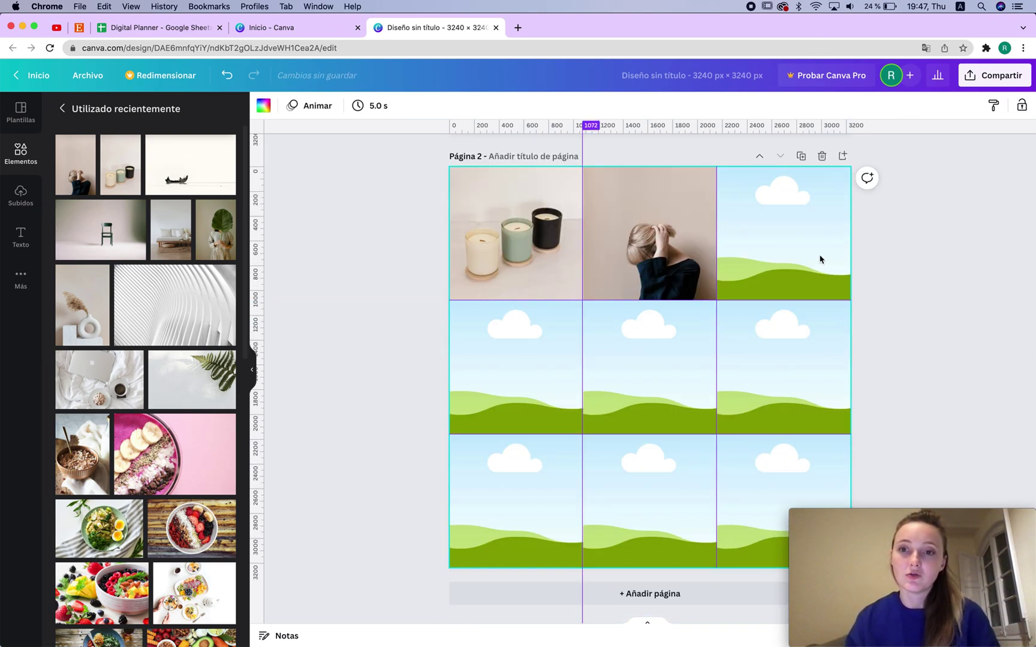
{"action": "left_click", "coordinate": [763, 243]}
{"action": "key", "text": "Delete"}
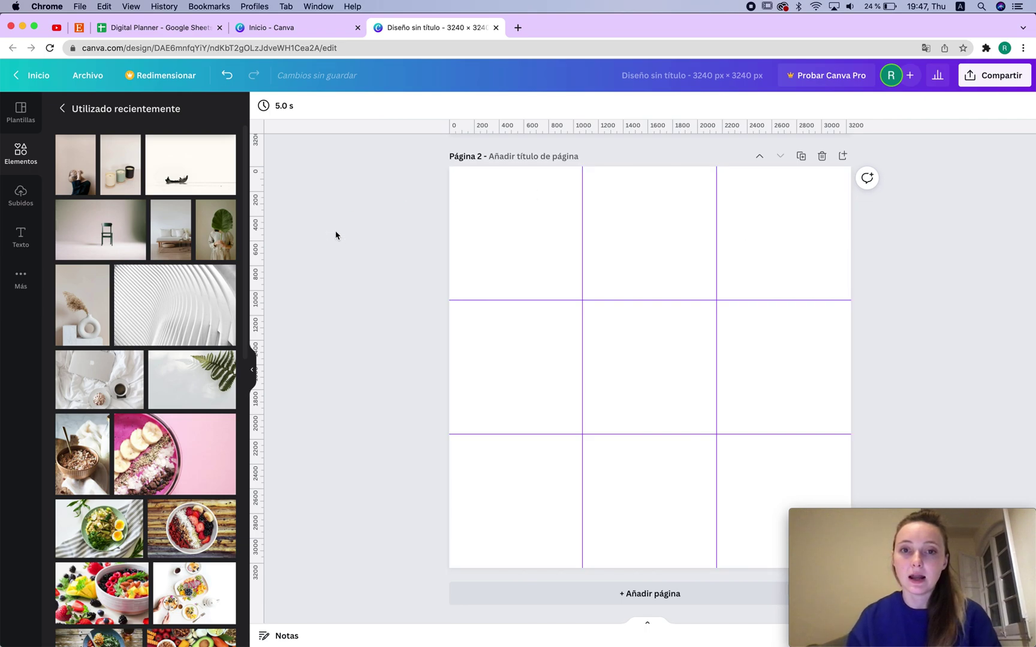
{"action": "left_click", "coordinate": [640, 235]}
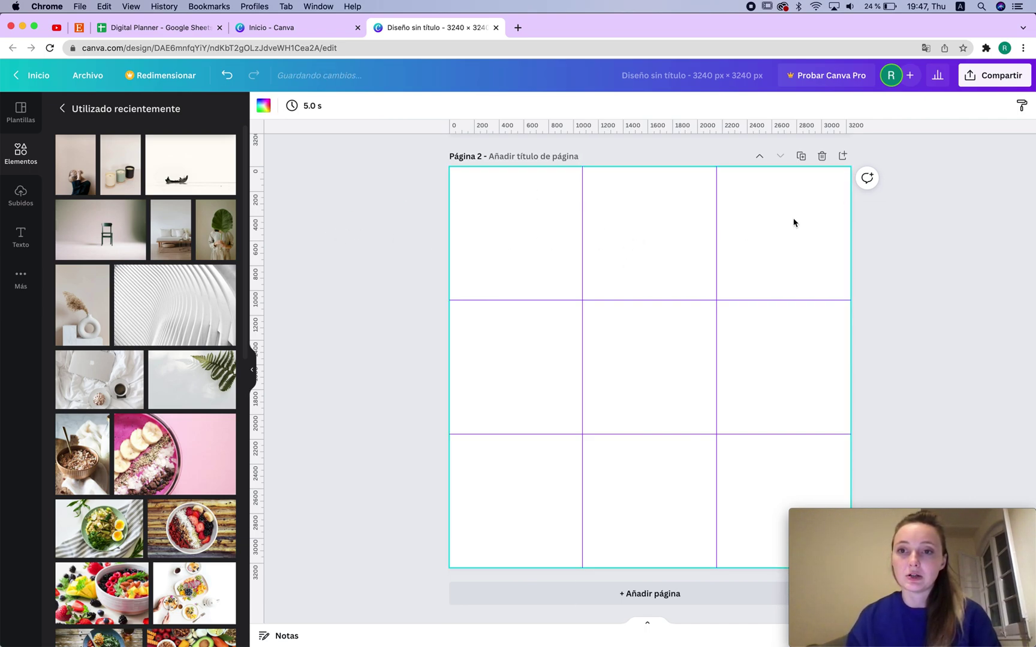
{"action": "left_click", "coordinate": [842, 156]}
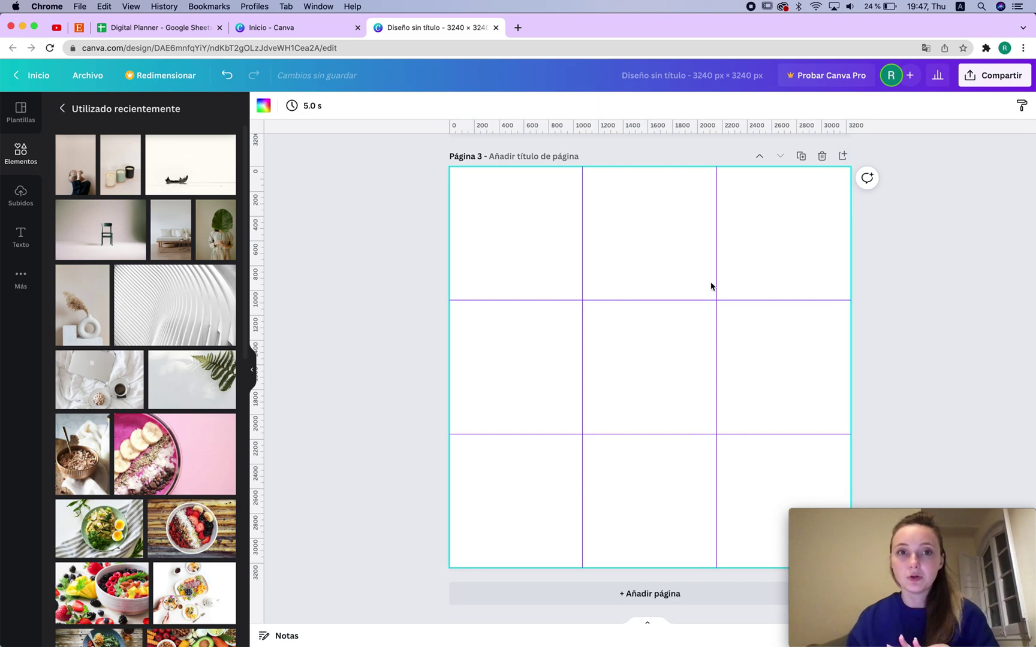
{"action": "scroll", "coordinate": [710, 287], "scroll_direction": "up", "scroll_amount": 15}
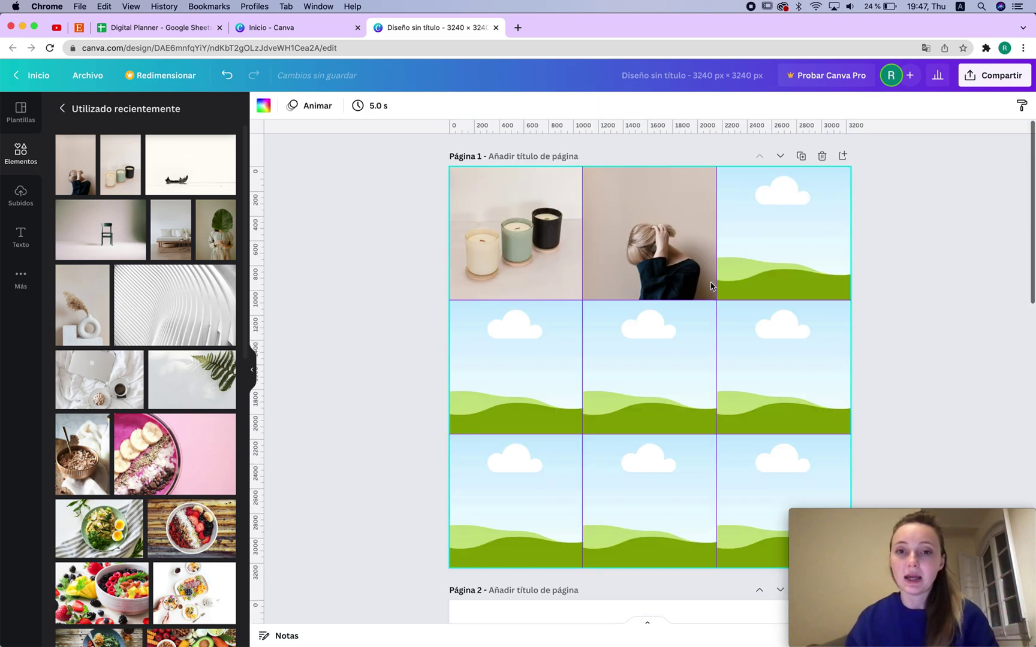
Step: Fill the top-right, middle-row and bottom-left cells with leaf, chair, white wave, laptop and granola photos
{"action": "left_click_drag", "start_coordinate": [216, 230], "coordinate": [754, 244]}
{"action": "left_click_drag", "start_coordinate": [192, 253], "coordinate": [572, 347]}
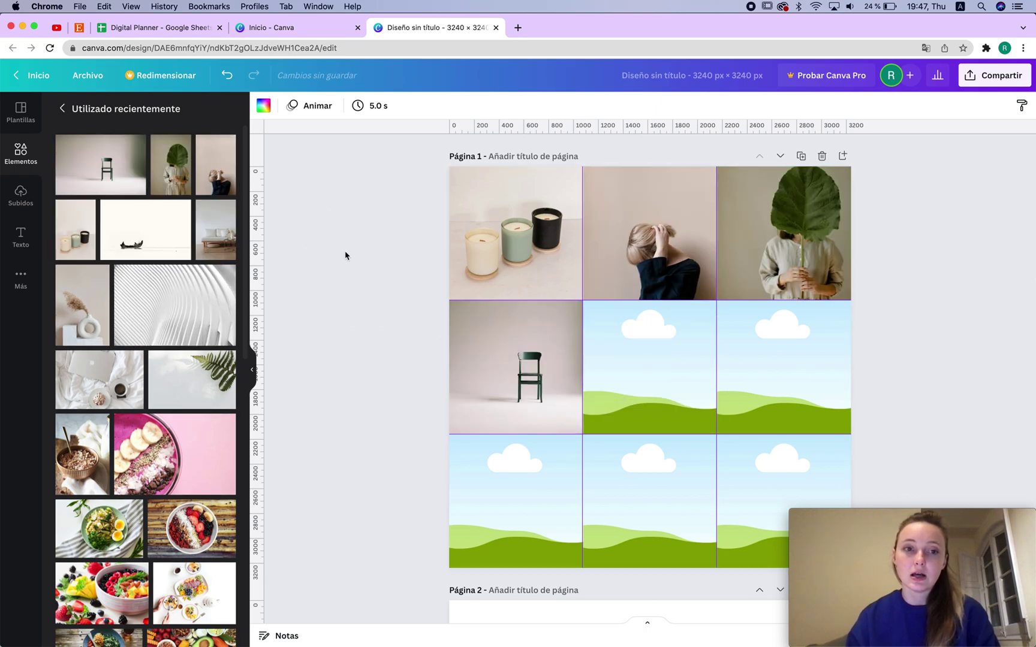
{"action": "left_click", "coordinate": [412, 298]}
{"action": "left_click_drag", "start_coordinate": [412, 298], "coordinate": [654, 330]}
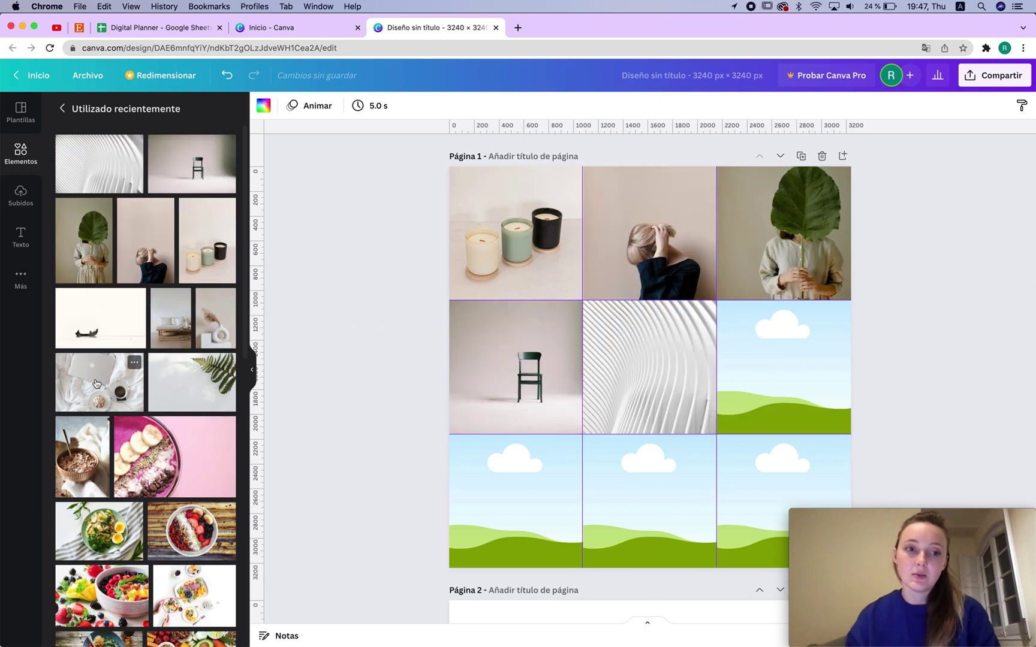
{"action": "left_click_drag", "start_coordinate": [132, 366], "coordinate": [802, 387]}
{"action": "scroll", "coordinate": [802, 387], "scroll_direction": "down", "scroll_amount": 3}
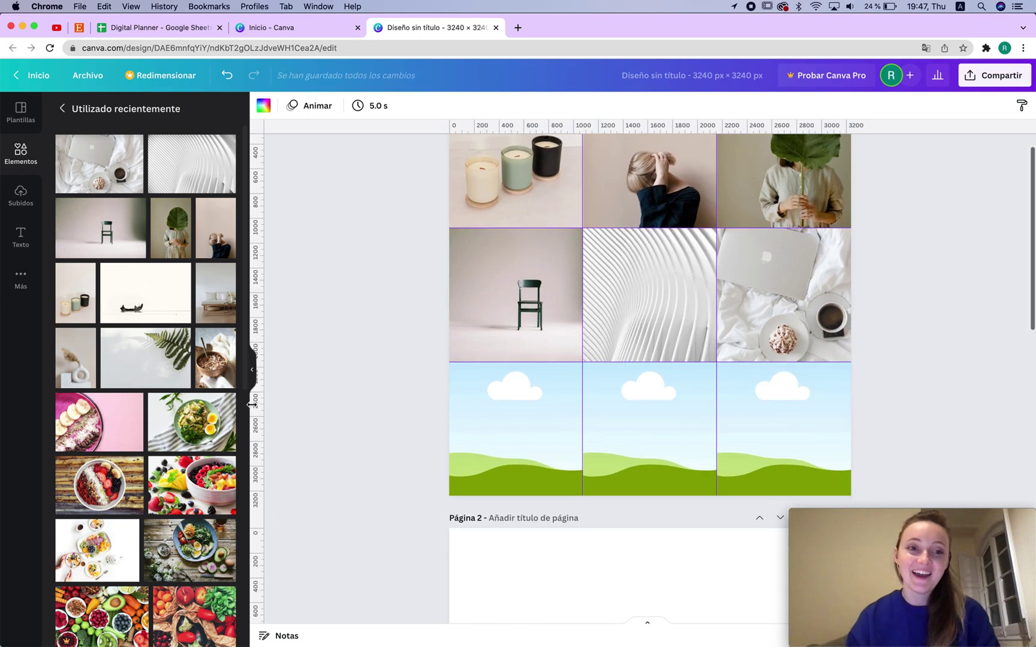
{"action": "left_click_drag", "start_coordinate": [216, 358], "coordinate": [515, 428]}
Step: Put the vase photo bottom-middle, the sofa bottom-right, and shift the vase upward in its cell
{"action": "left_click_drag", "start_coordinate": [207, 327], "coordinate": [689, 391]}
{"action": "left_click_drag", "start_coordinate": [120, 357], "coordinate": [690, 384]}
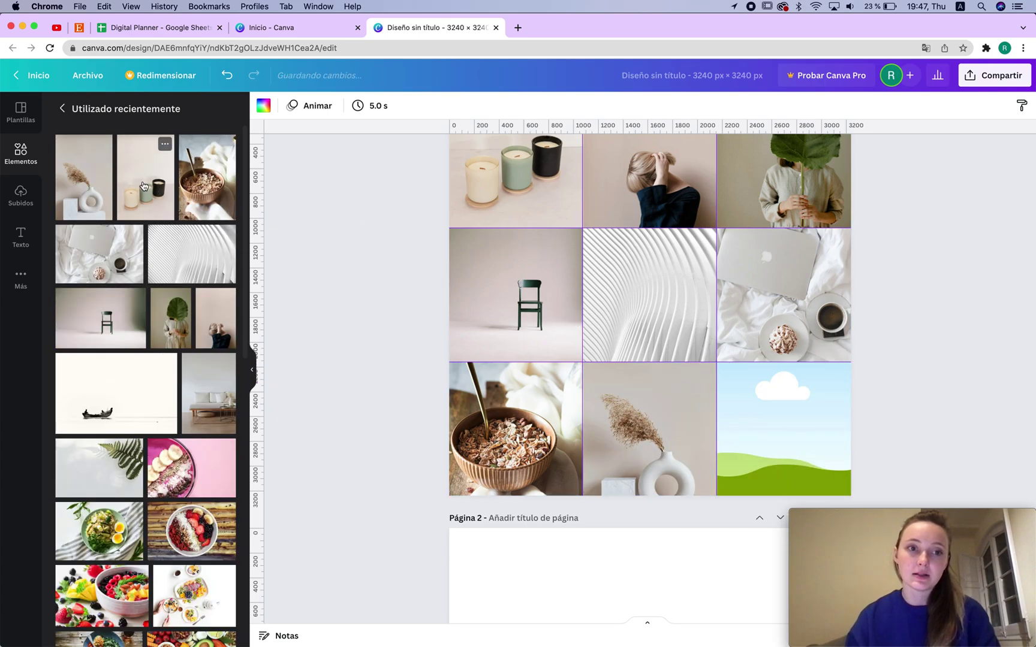
{"action": "left_click_drag", "start_coordinate": [109, 269], "coordinate": [805, 420]}
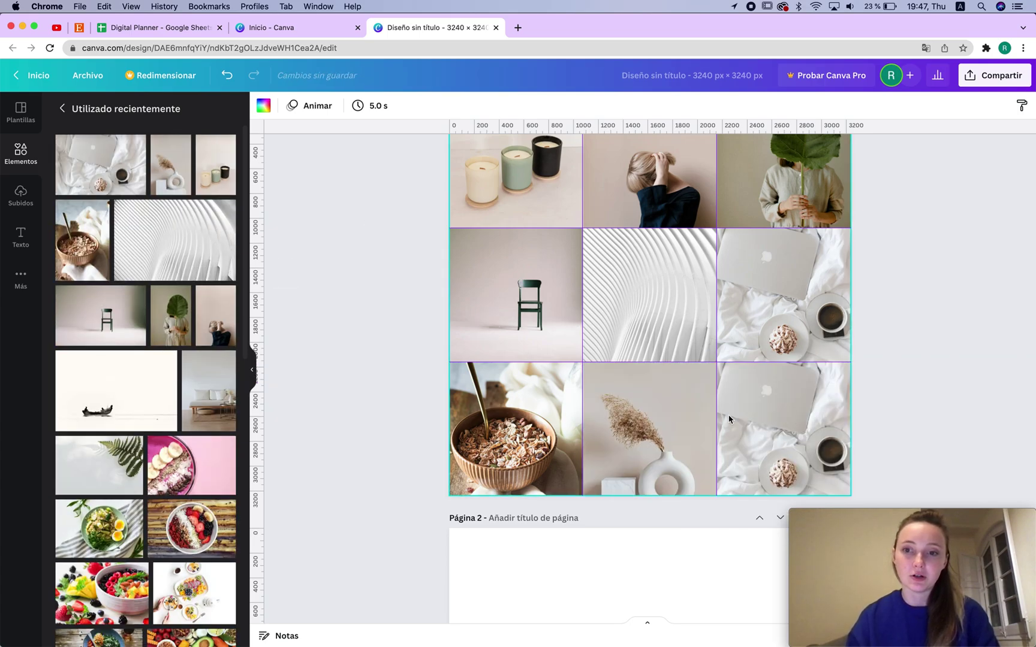
{"action": "left_click_drag", "start_coordinate": [209, 390], "coordinate": [809, 374]}
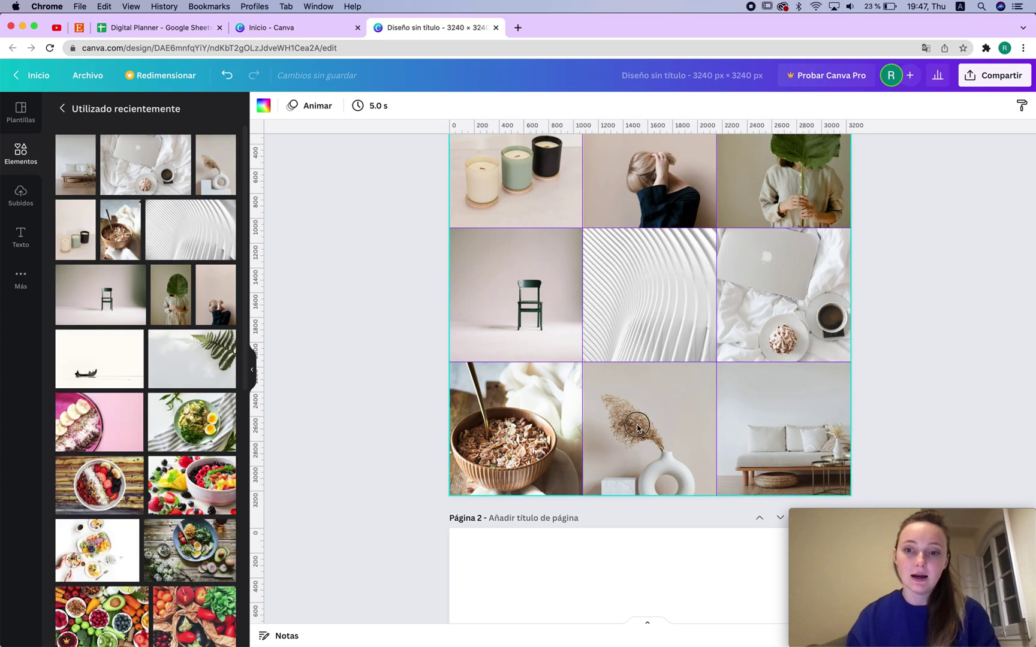
{"action": "double_click", "coordinate": [665, 425]}
{"action": "left_click_drag", "start_coordinate": [664, 426], "coordinate": [661, 386]}
{"action": "left_click", "coordinate": [973, 254]}
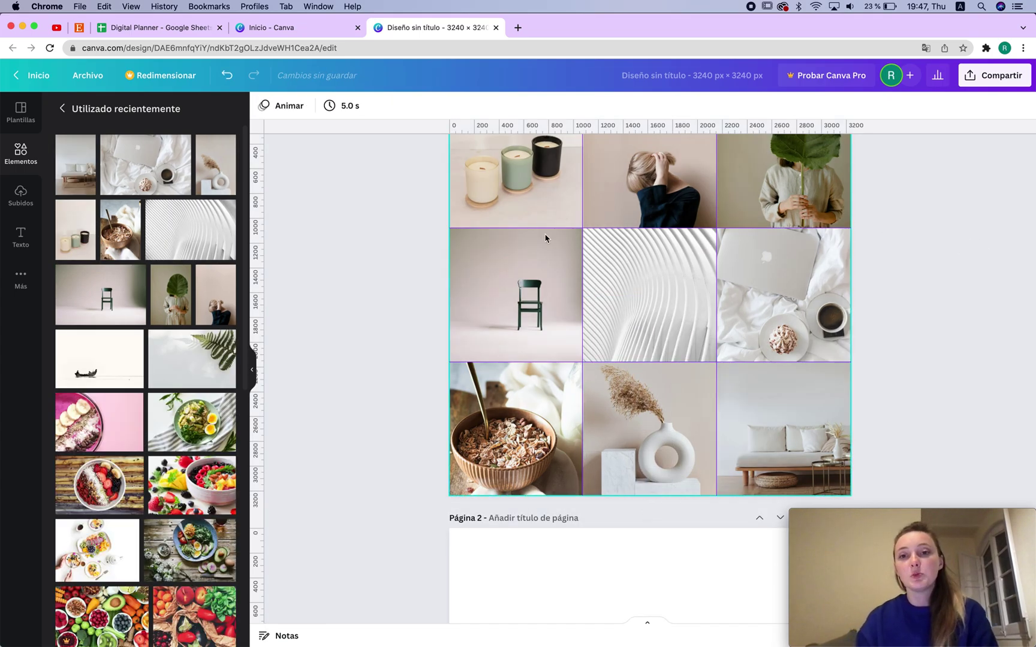
{"action": "scroll", "coordinate": [688, 283], "scroll_direction": "up", "scroll_amount": 2}
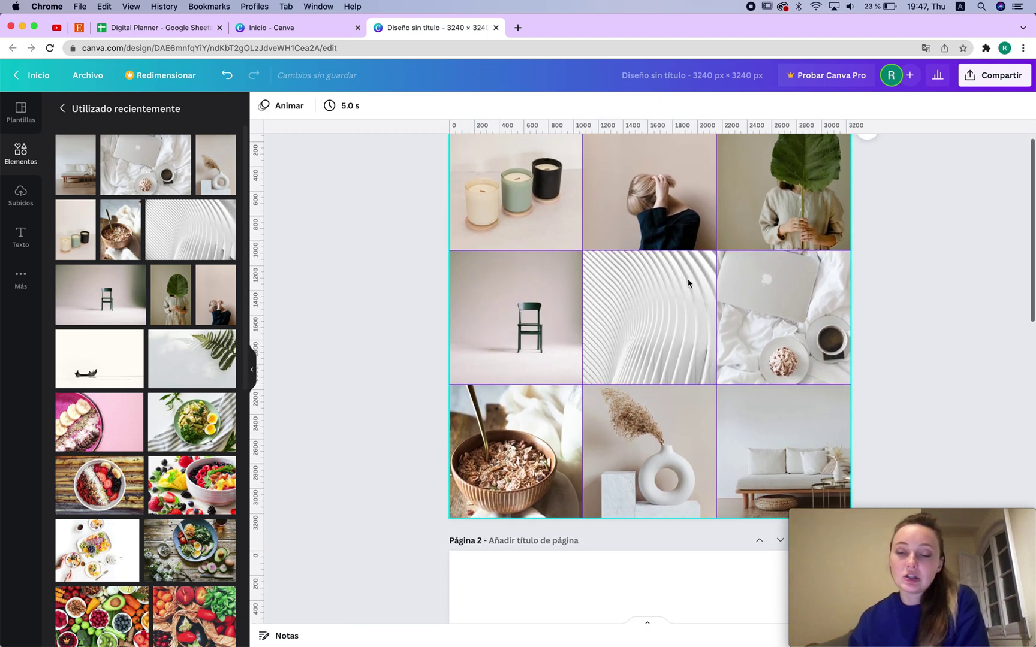
{"action": "scroll", "coordinate": [688, 283], "scroll_direction": "up", "scroll_amount": 2}
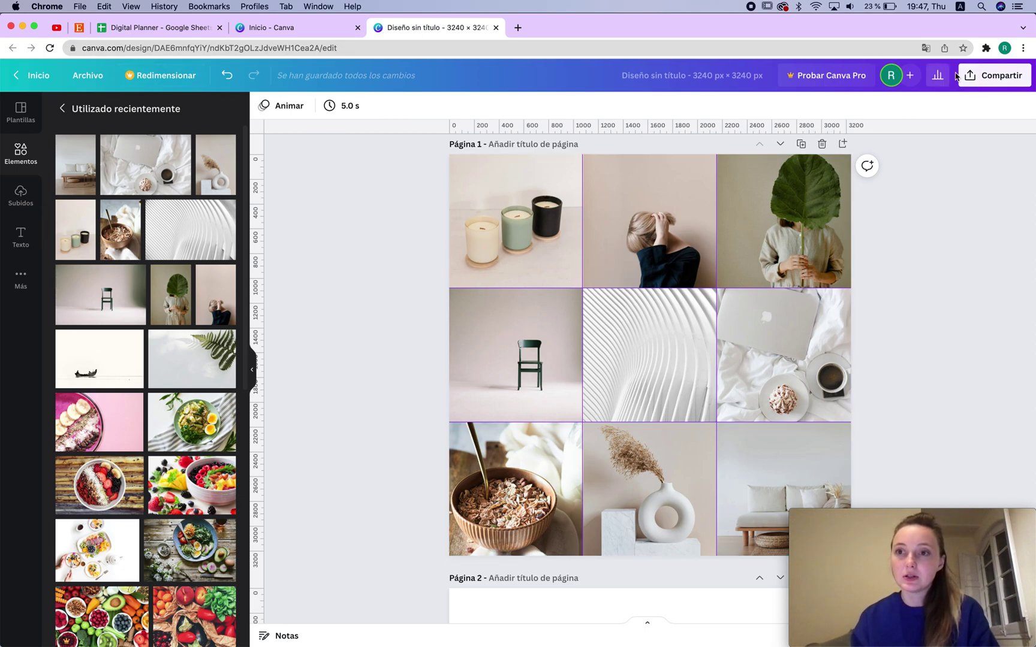
Step: Download only page 1 of the grid design as a PNG via Compartir > Descargar
{"action": "left_click", "coordinate": [974, 76]}
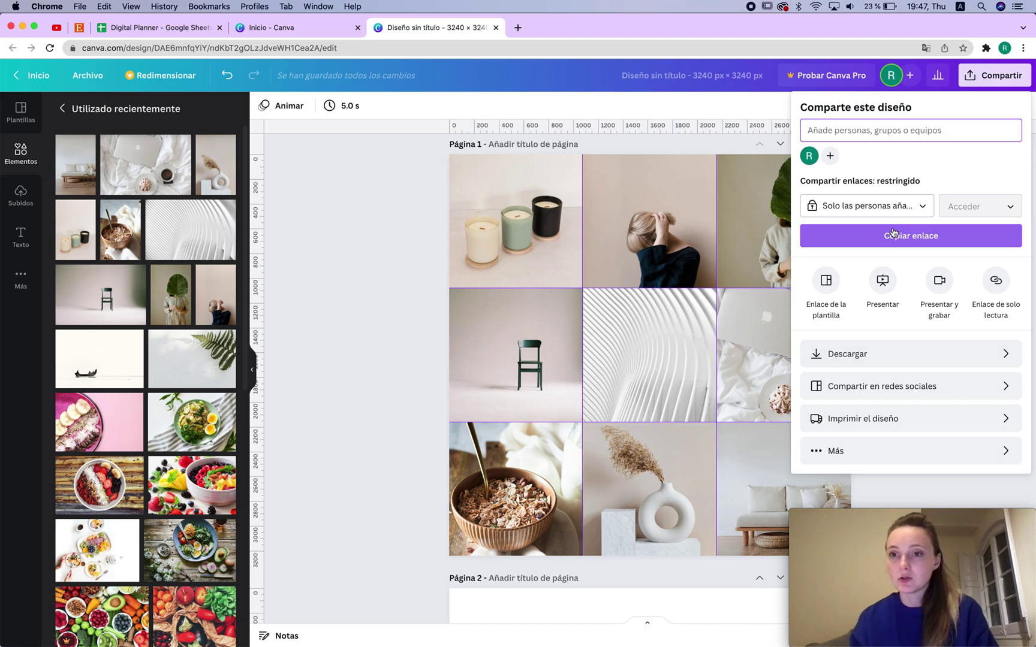
{"action": "left_click", "coordinate": [847, 355]}
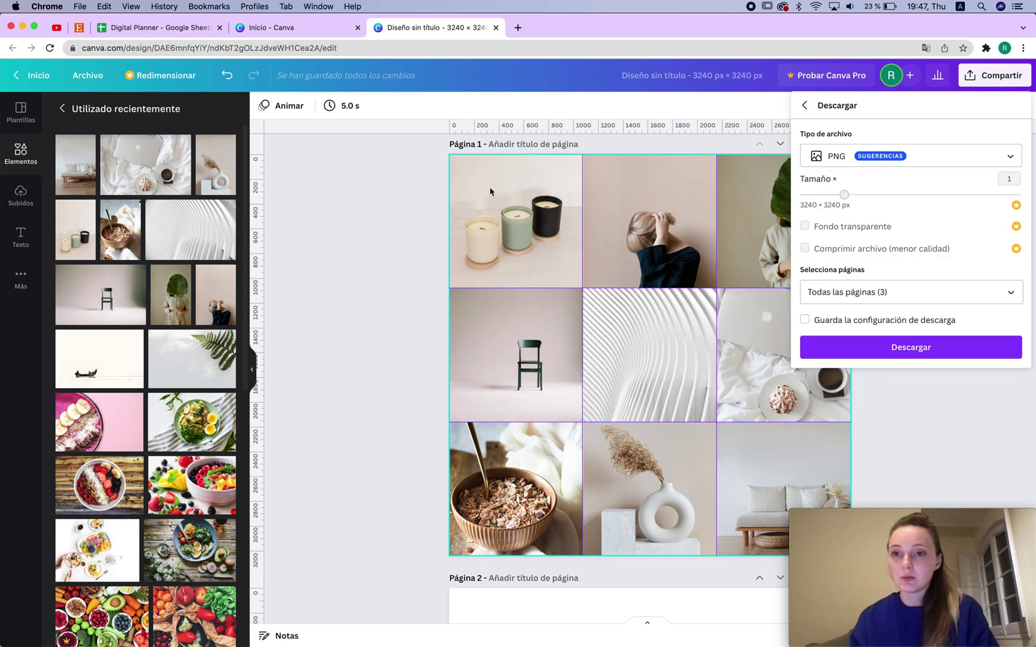
{"action": "left_click", "coordinate": [1008, 292]}
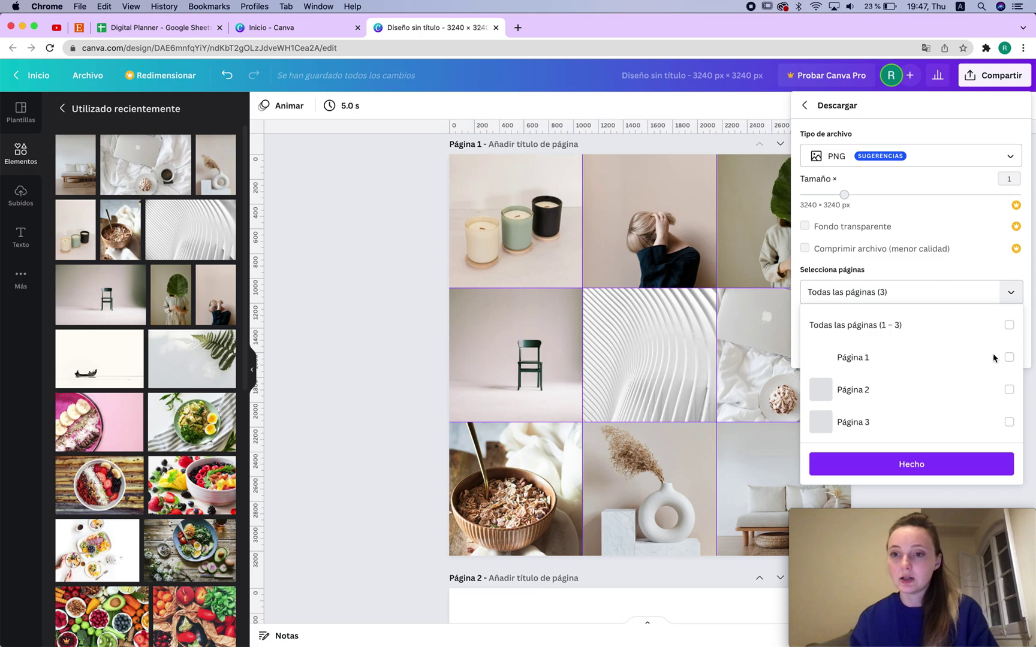
{"action": "left_click", "coordinate": [1009, 357]}
{"action": "left_click", "coordinate": [931, 465]}
{"action": "left_click", "coordinate": [891, 347]}
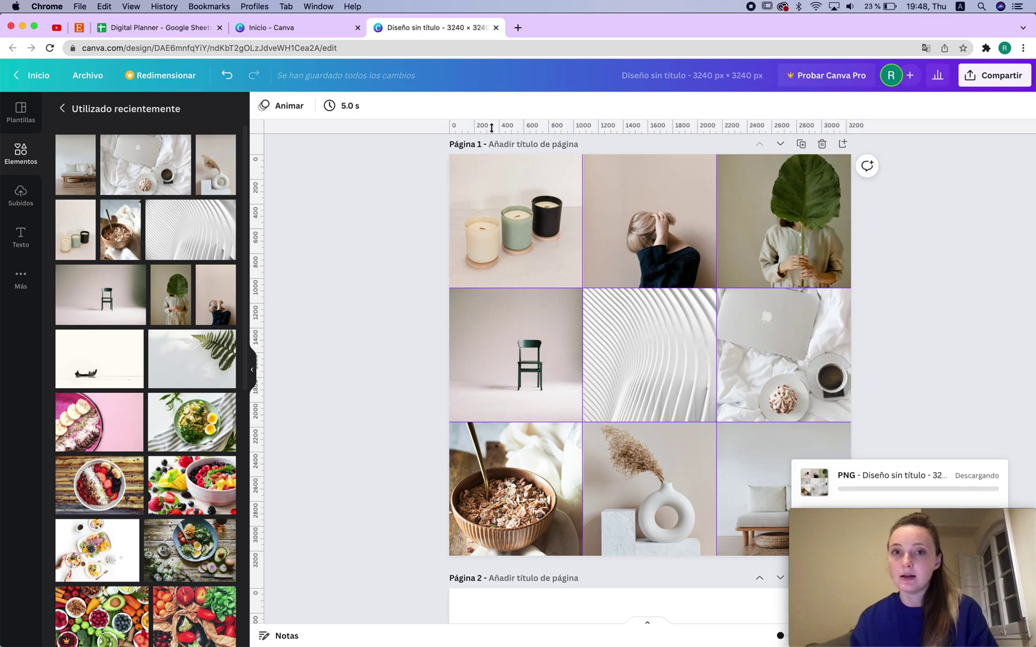
{"action": "left_click", "coordinate": [518, 27]}
Step: Load 'Diseño sin título (2).png' from Downloads into PineTools' Split Image tool at pinetools.com/split-image
{"action": "type", "text": "pine"}
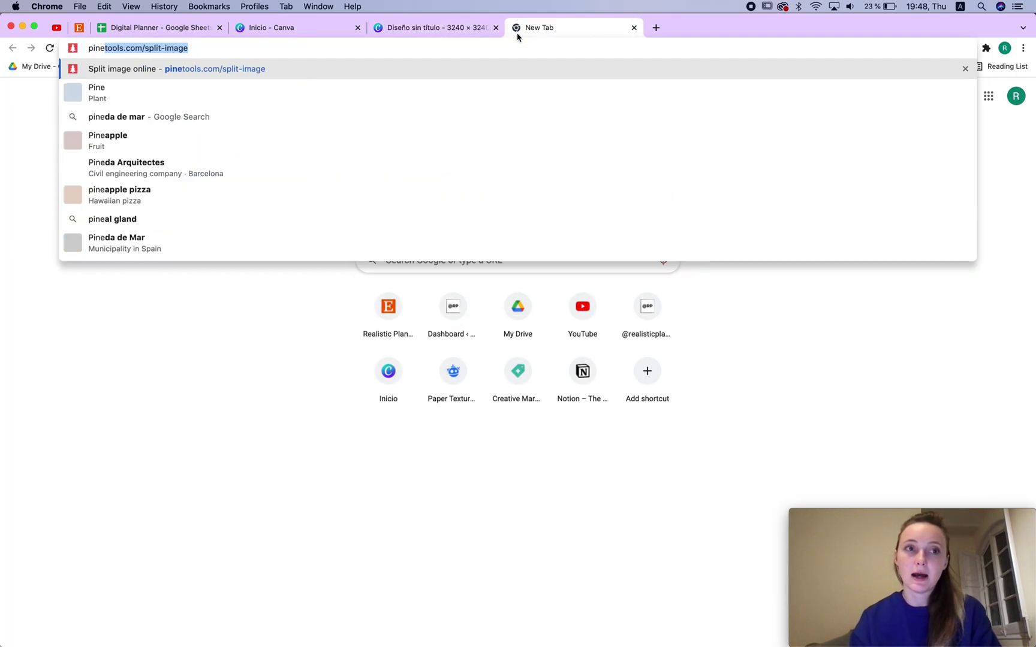
{"action": "key", "text": "Return"}
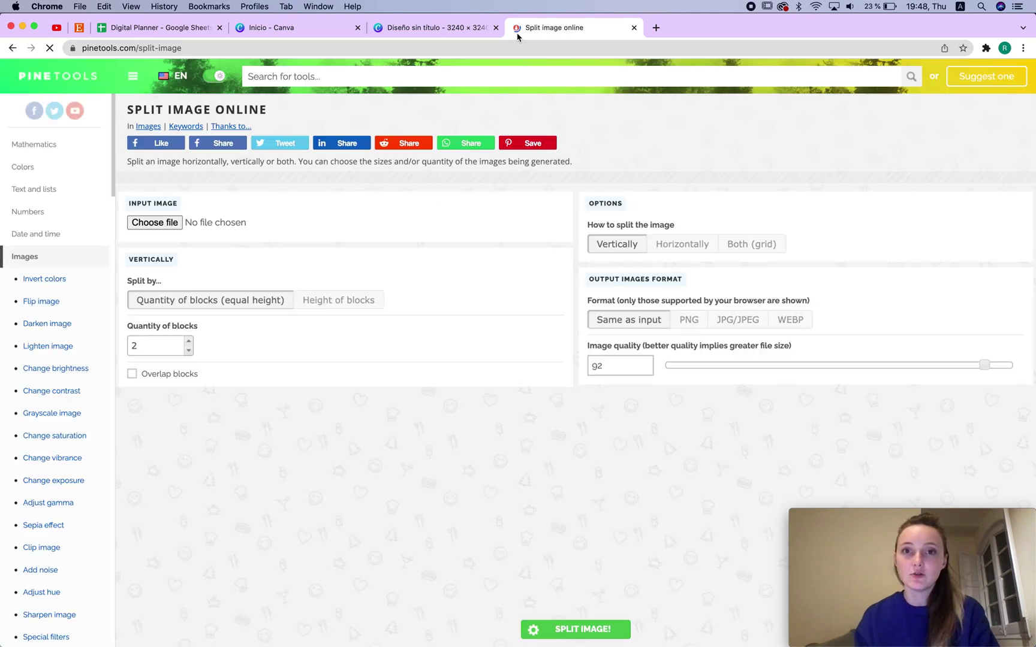
{"action": "left_click", "coordinate": [155, 223]}
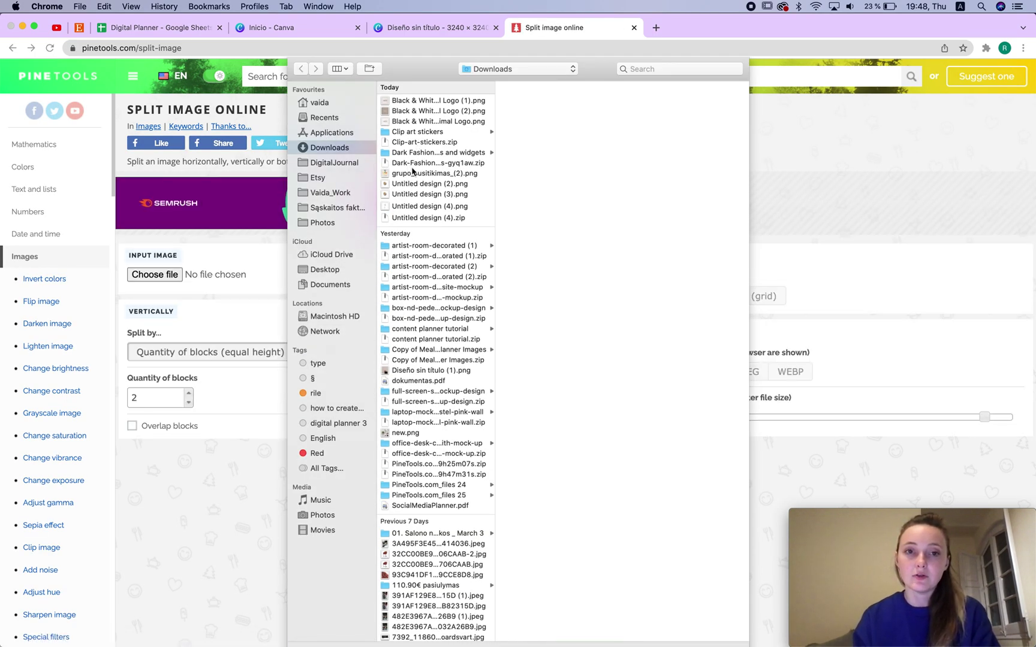
{"action": "left_click", "coordinate": [411, 205]}
{"action": "left_click", "coordinate": [411, 184]}
{"action": "left_click", "coordinate": [410, 173]}
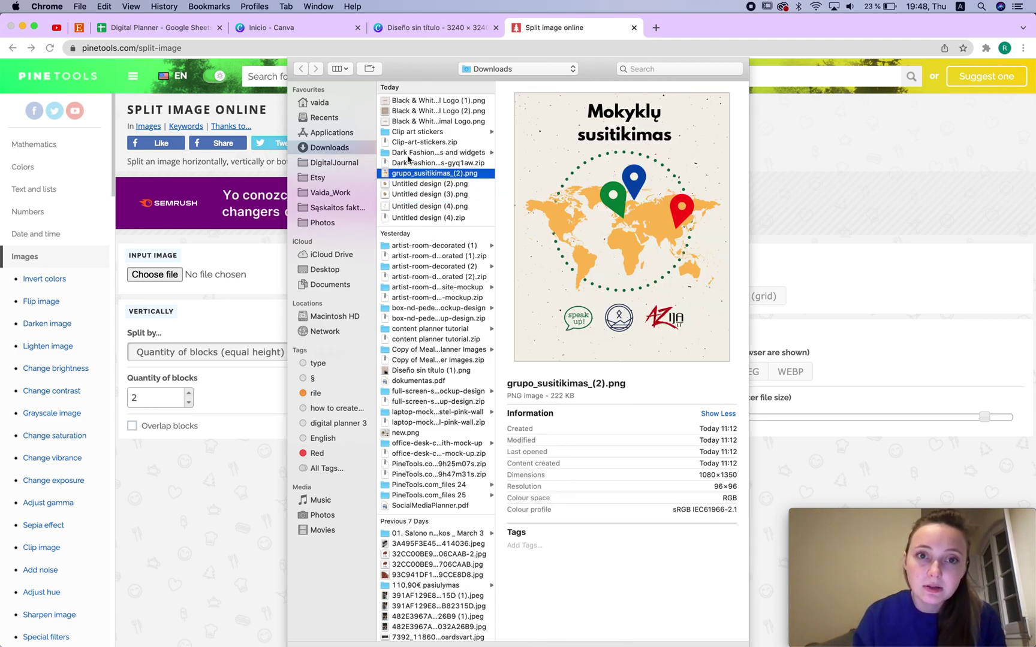
{"action": "left_click", "coordinate": [408, 153]}
{"action": "left_click", "coordinate": [408, 141]}
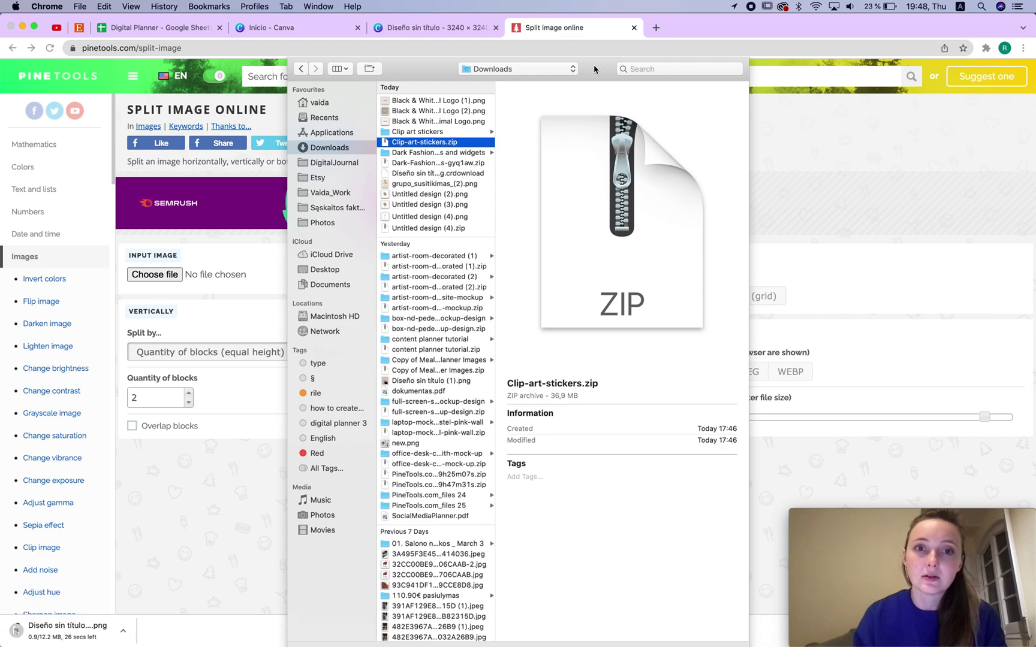
{"action": "left_click", "coordinate": [431, 174]}
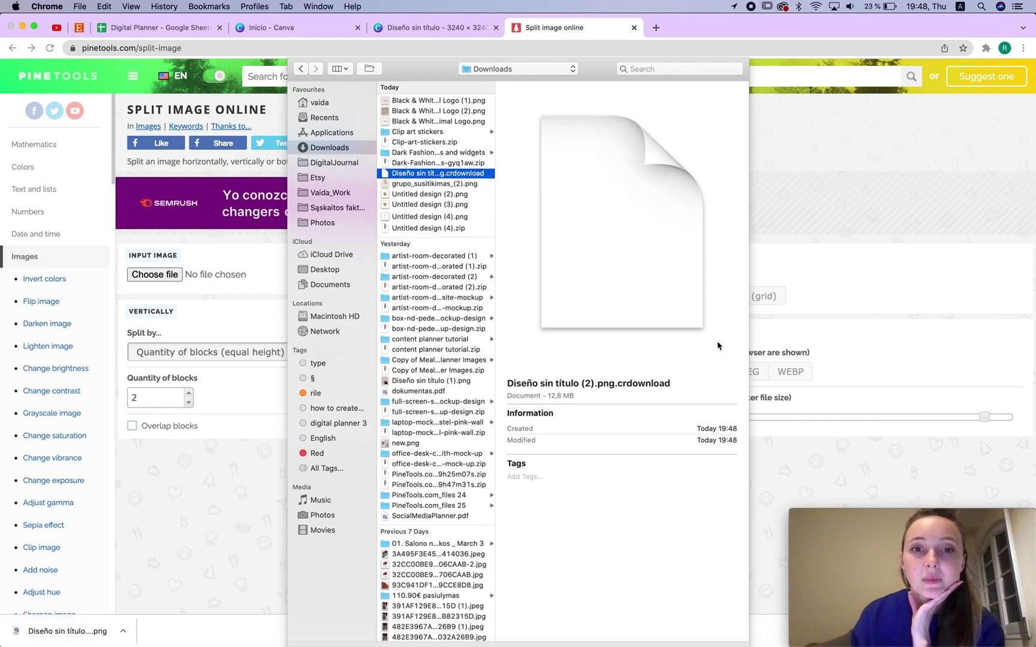
{"action": "key", "text": "Return"}
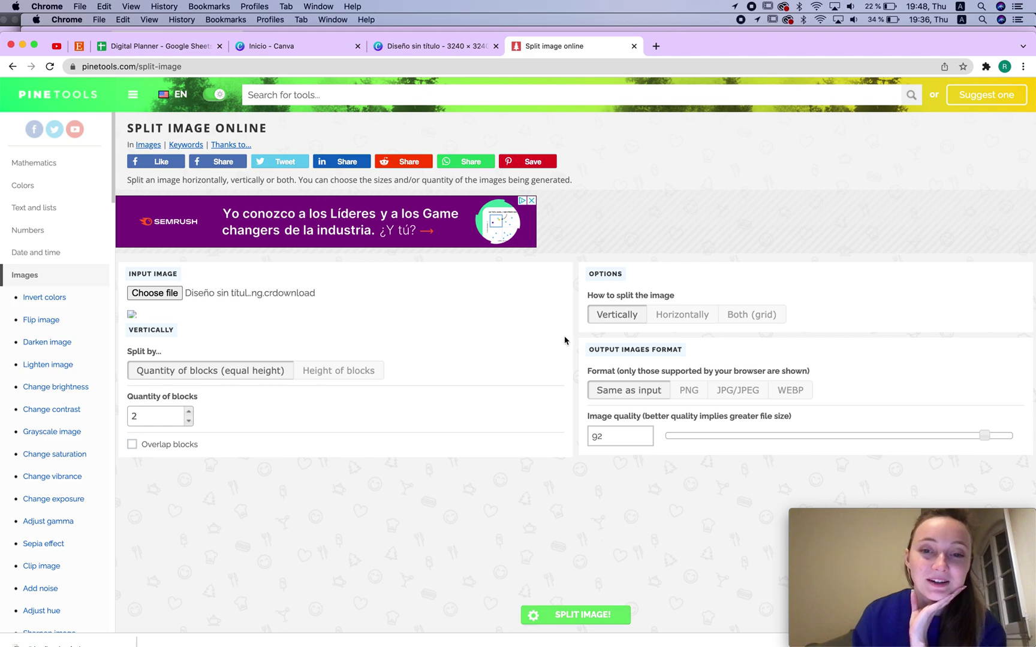
Step: Split the Canva export as a 3 × 3 grid with image quality 100
{"action": "left_click", "coordinate": [750, 315]}
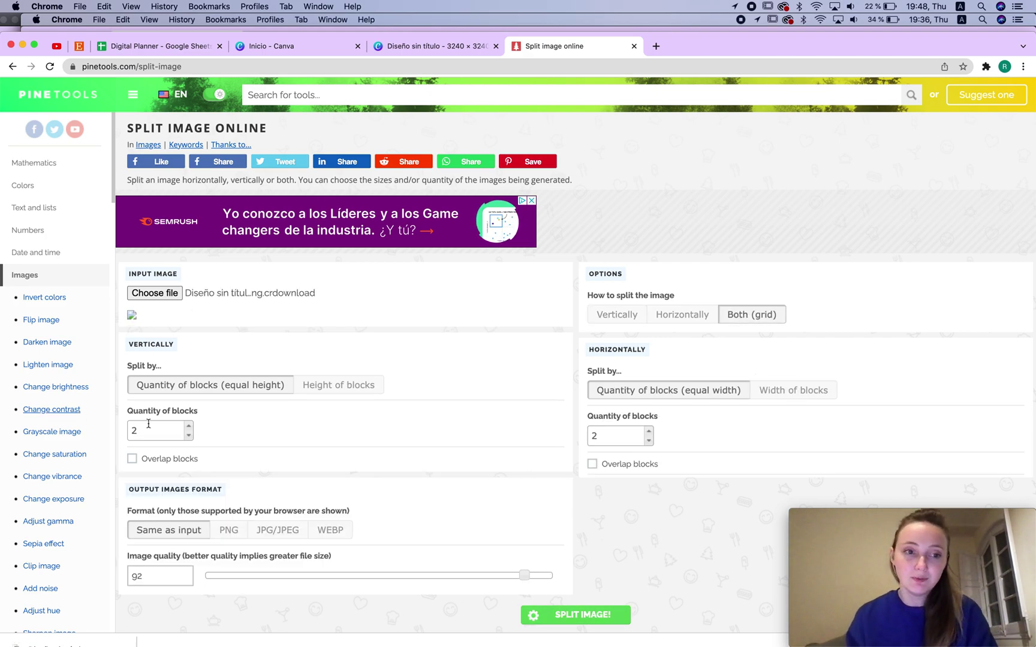
{"action": "left_click", "coordinate": [188, 427]}
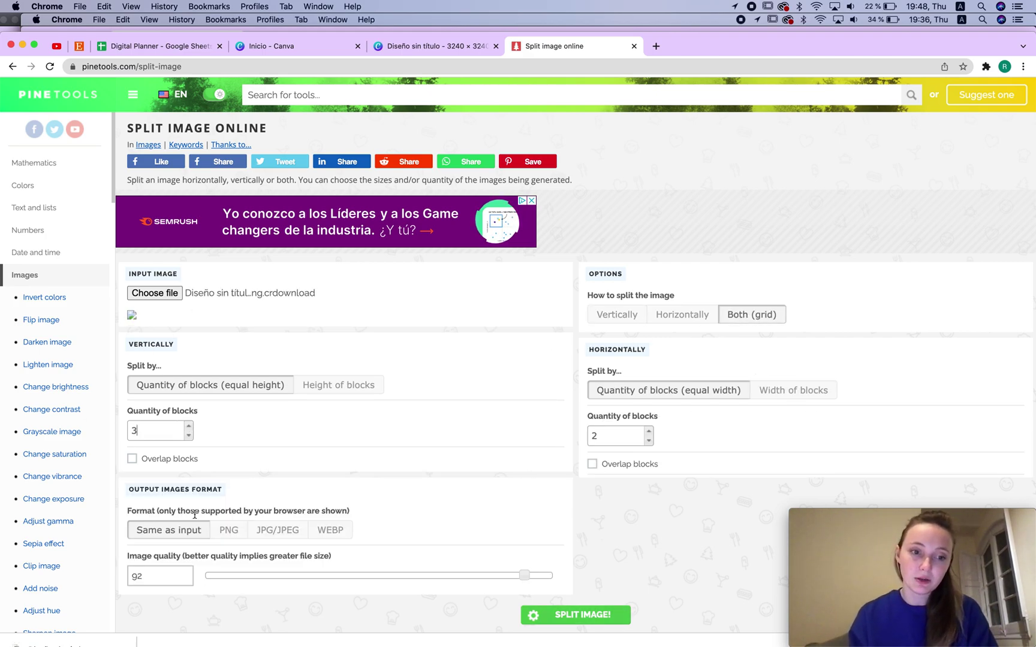
{"action": "left_click", "coordinate": [649, 433]}
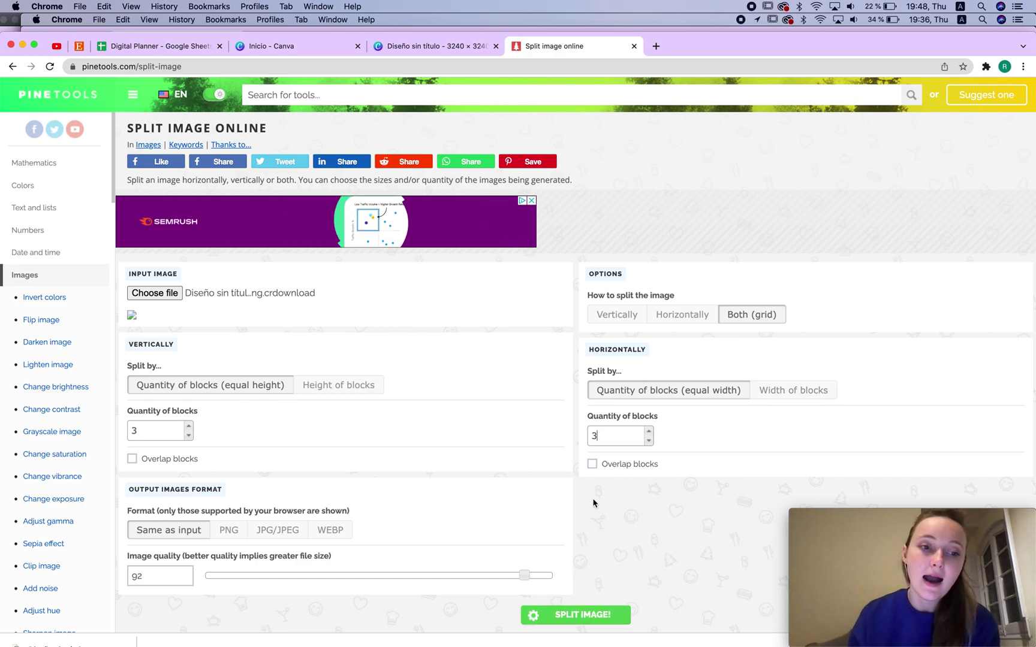
{"action": "left_click_drag", "start_coordinate": [523, 575], "coordinate": [552, 576]}
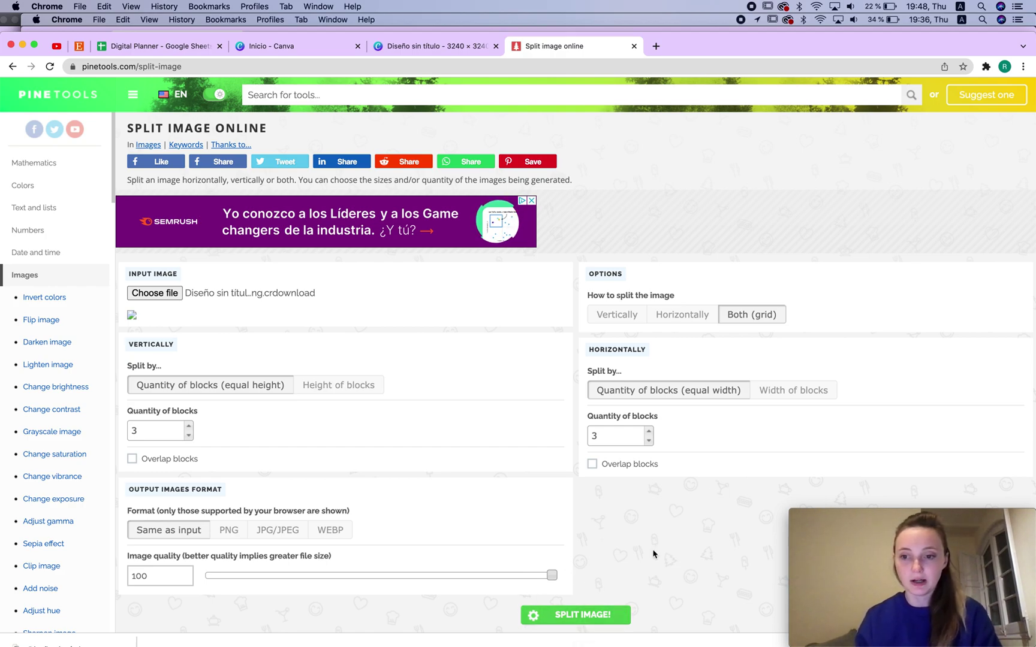
{"action": "left_click", "coordinate": [588, 617]}
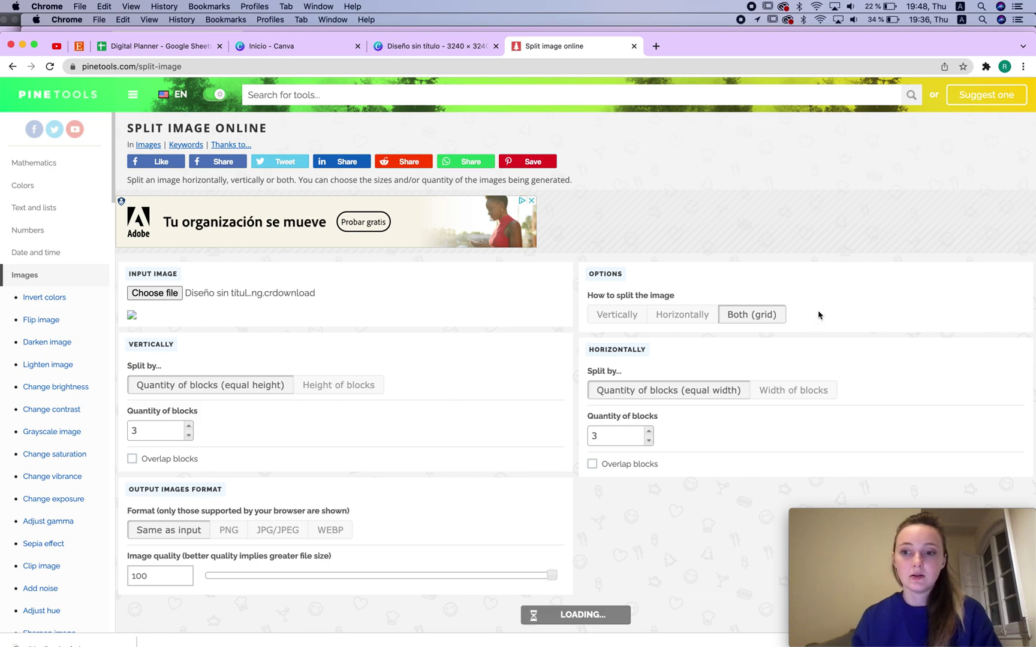
{"action": "left_click_drag", "start_coordinate": [874, 457], "coordinate": [845, 109]}
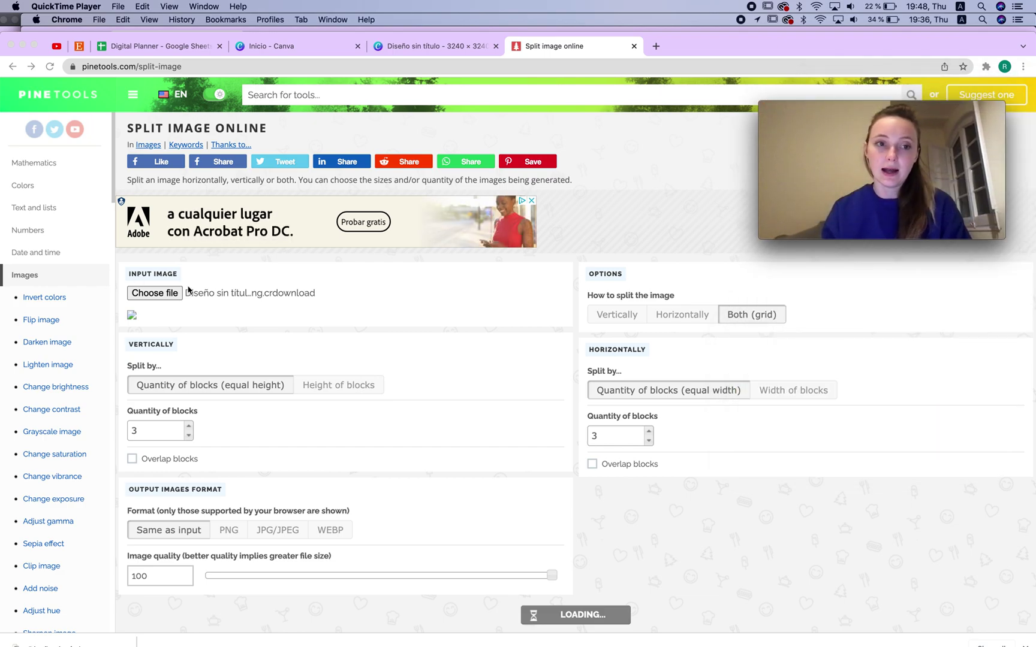
{"action": "left_click", "coordinate": [165, 293]}
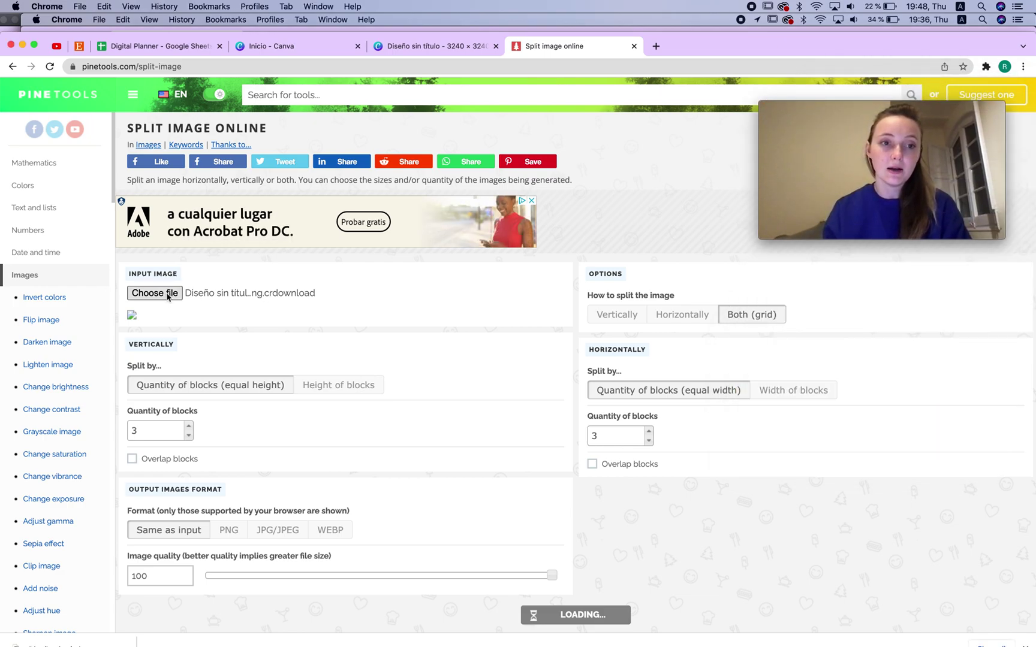
Step: Load Diseño sin título (2).png from Downloads as PineTools' input, dismissing the downloads bar
{"action": "left_click", "coordinate": [168, 295]}
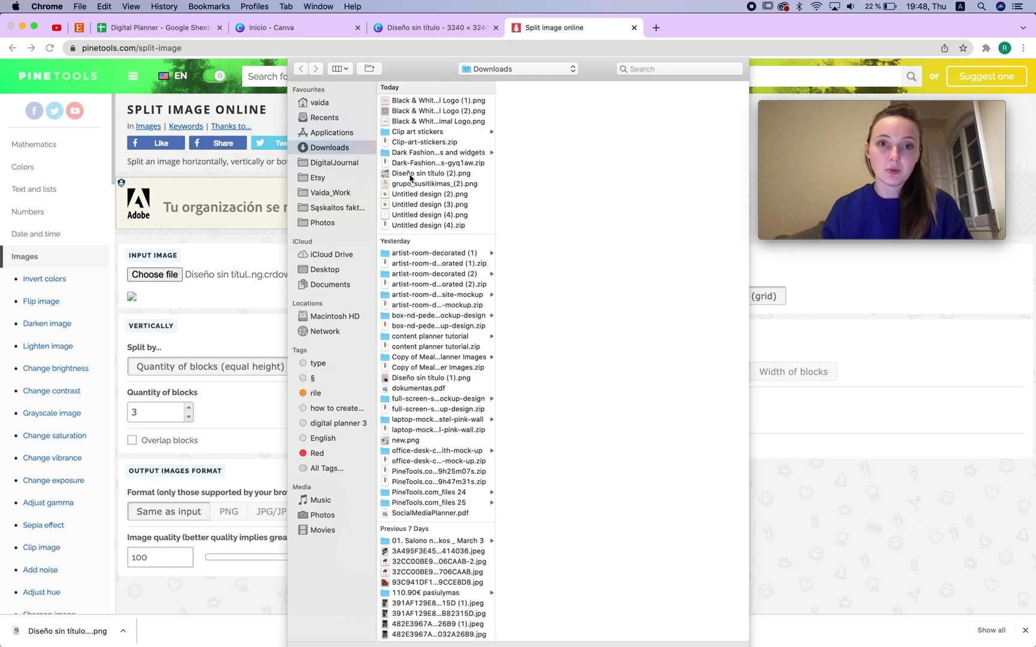
{"action": "left_click", "coordinate": [412, 174]}
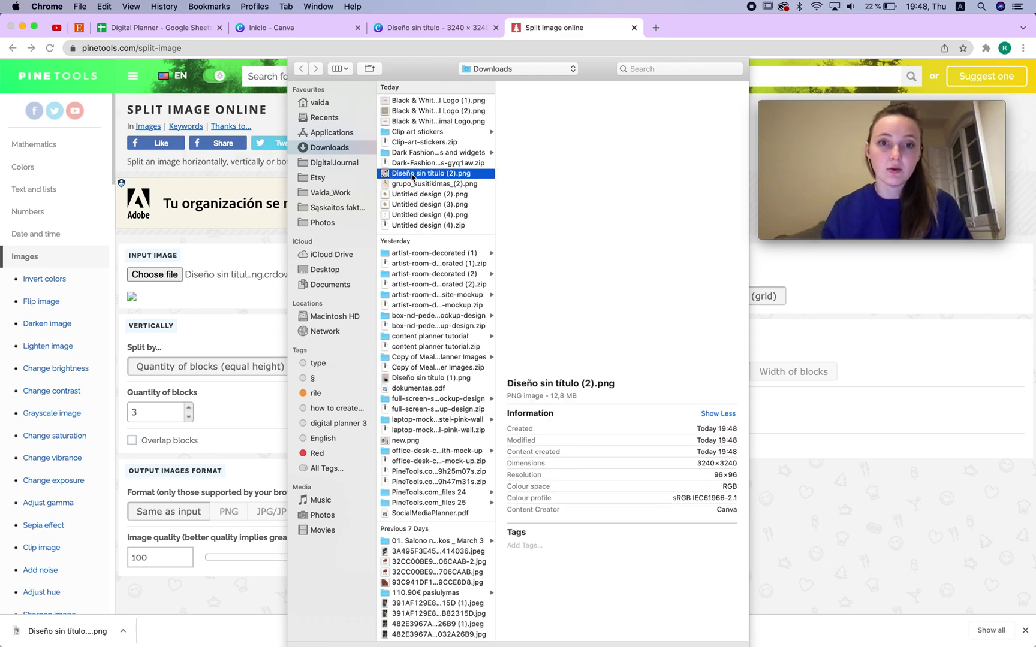
{"action": "double_click", "coordinate": [412, 174]}
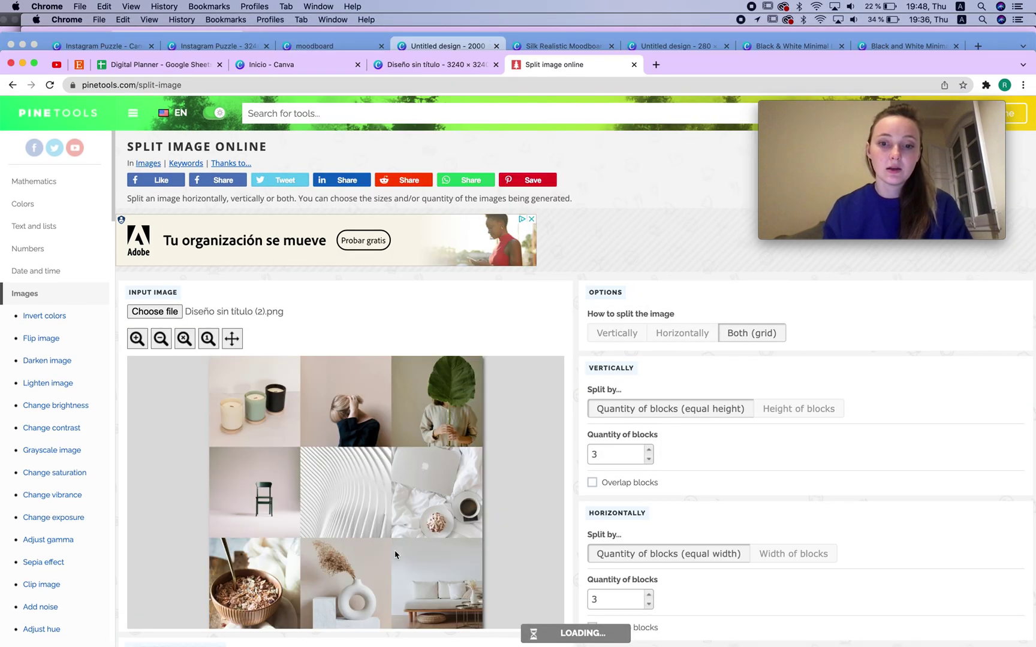
{"action": "scroll", "coordinate": [591, 425], "scroll_direction": "down", "scroll_amount": 3}
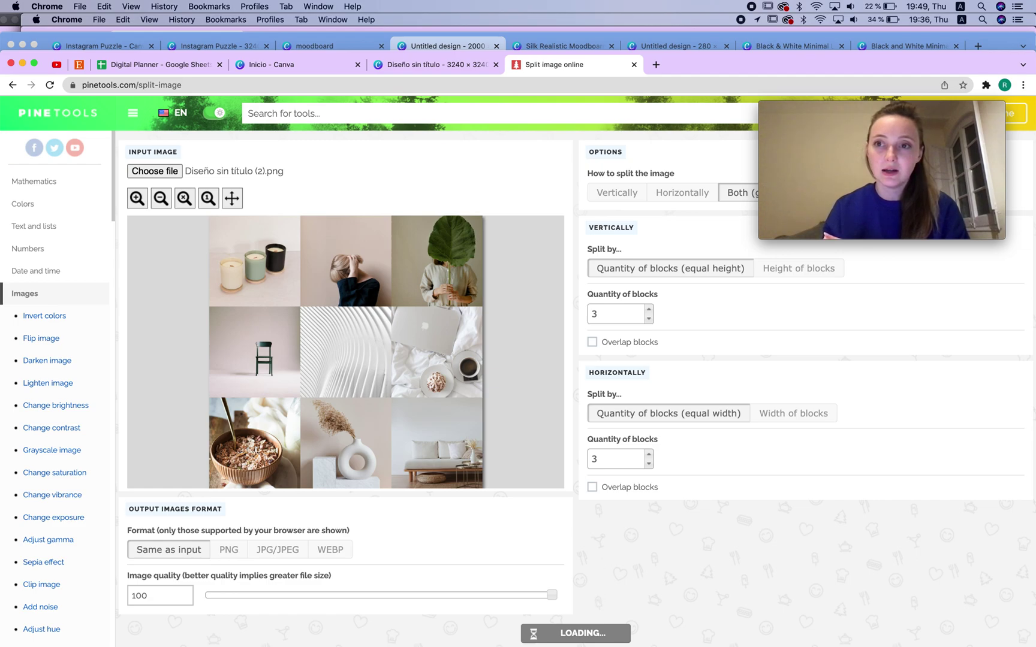
{"action": "mouse_move", "coordinate": [911, 109]}
{"action": "left_mouse_down"}
{"action": "mouse_move", "coordinate": [911, 226]}
{"action": "mouse_move", "coordinate": [925, 98]}
{"action": "left_mouse_up"}
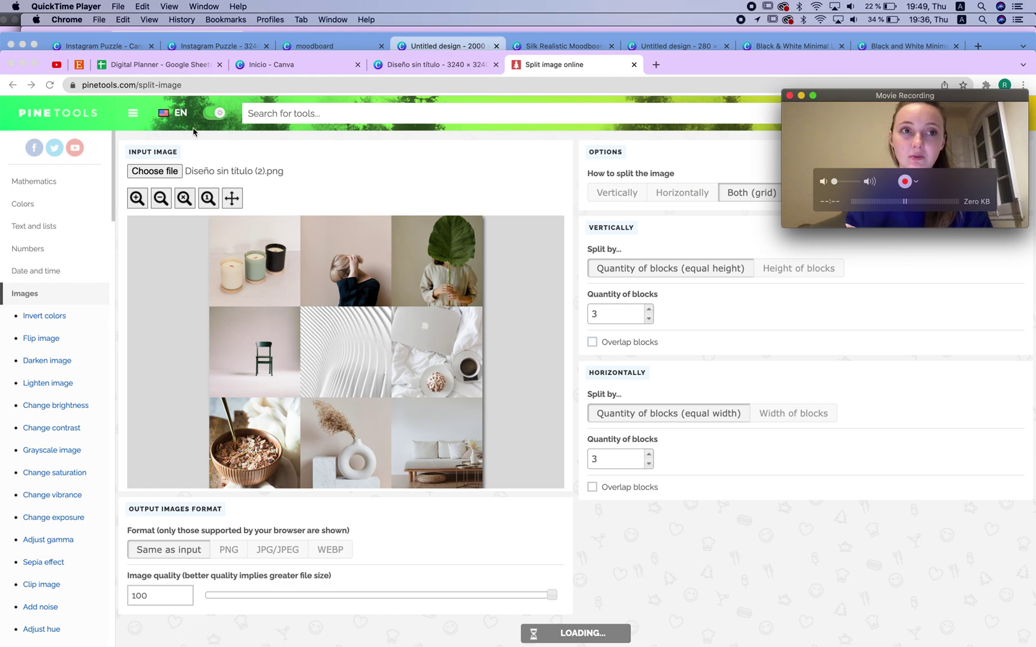
{"action": "left_click", "coordinate": [729, 60]}
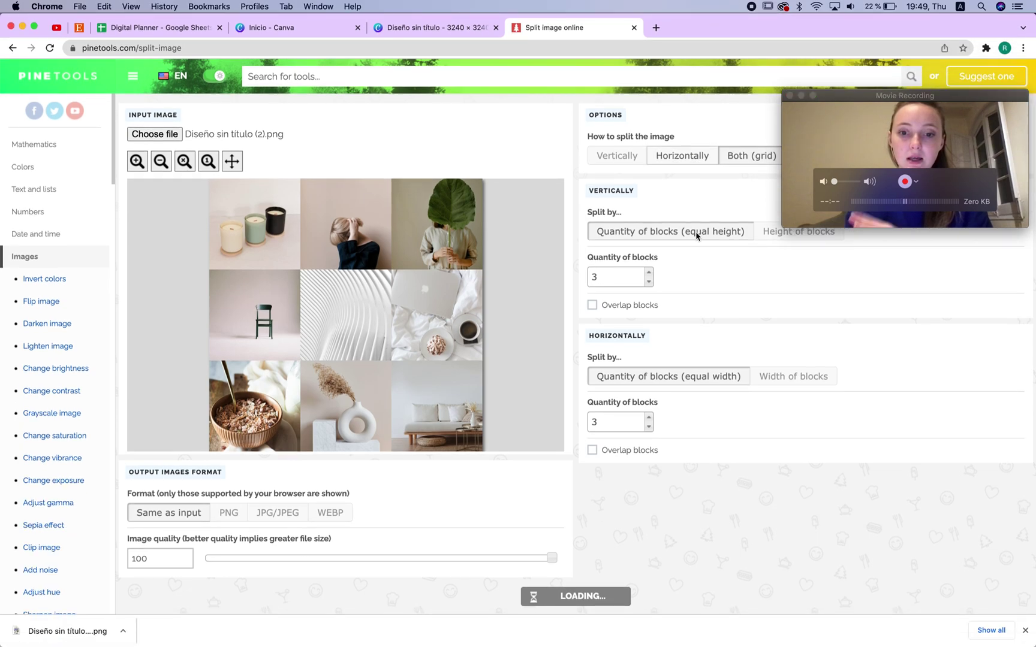
{"action": "left_click", "coordinate": [1026, 631]}
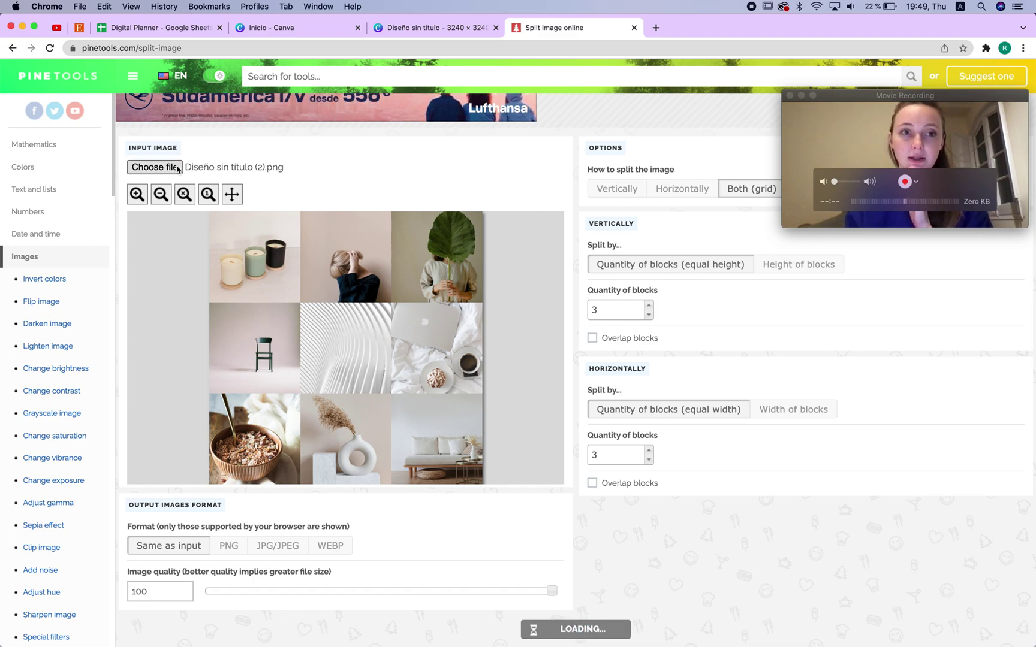
{"action": "left_click", "coordinate": [155, 168]}
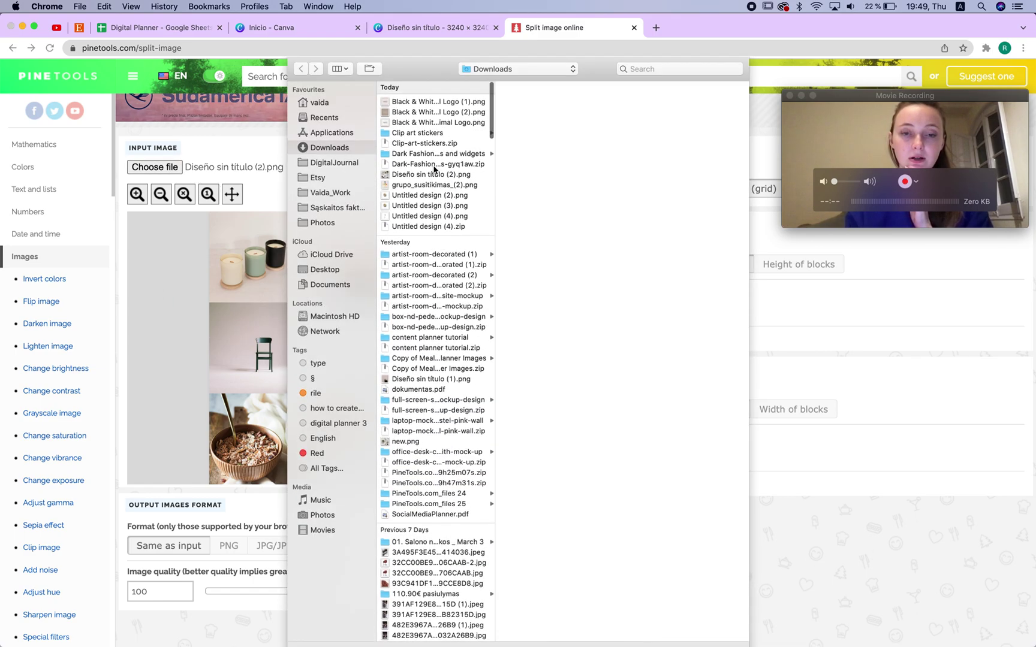
{"action": "double_click", "coordinate": [427, 175]}
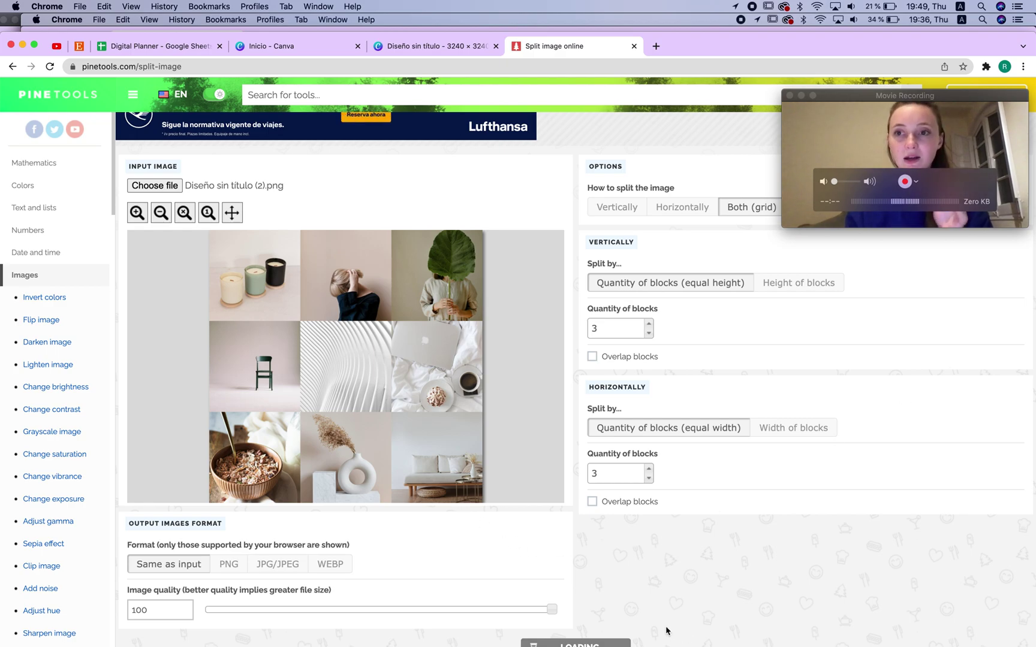
{"action": "left_click", "coordinate": [957, 169]}
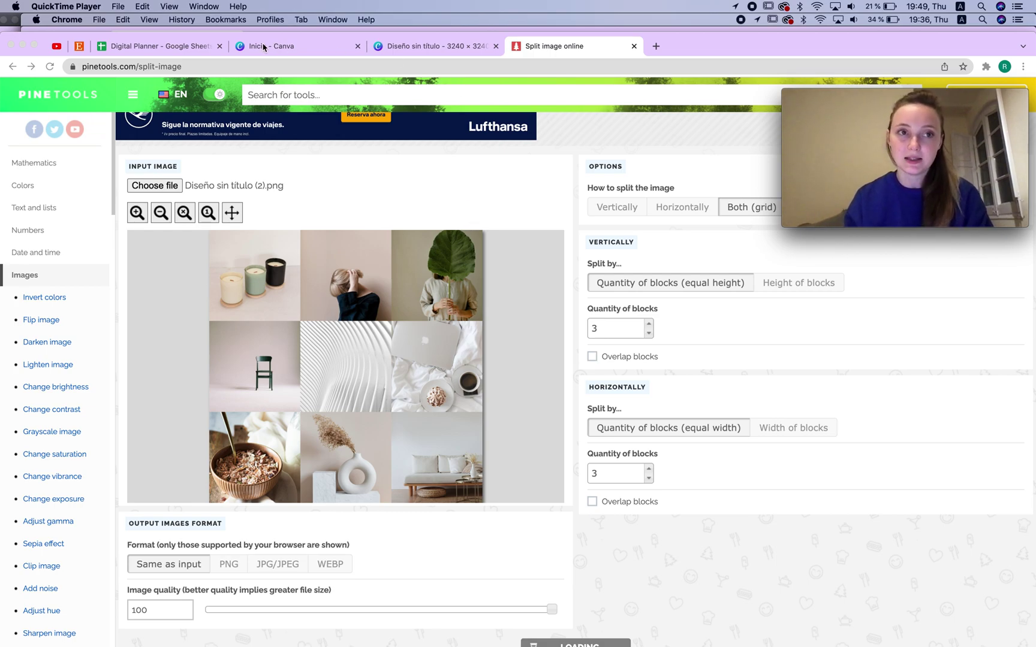
{"action": "left_click", "coordinate": [136, 47]}
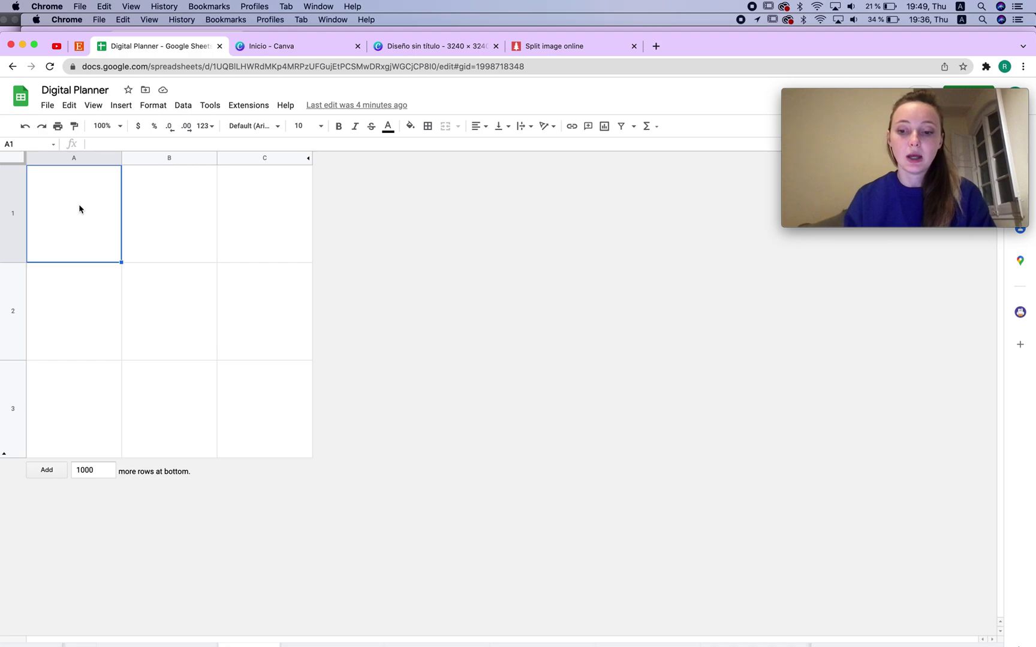
Step: Place the pink fashion sketch from the Photos library inside cell A1 as an in-cell image
{"action": "left_click", "coordinate": [121, 105]}
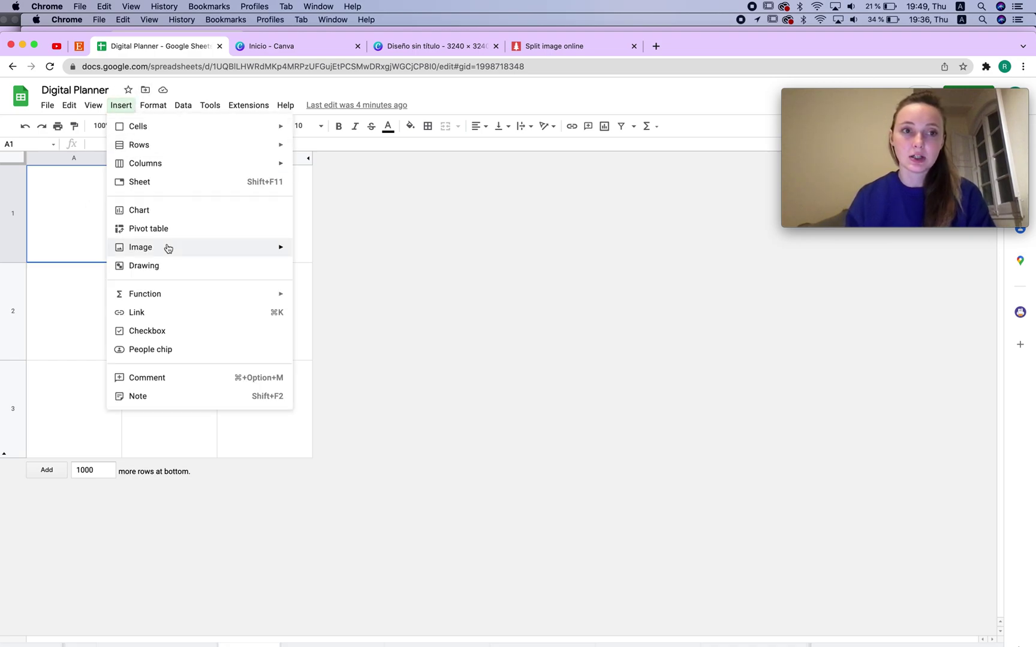
{"action": "mouse_move", "coordinate": [183, 246]}
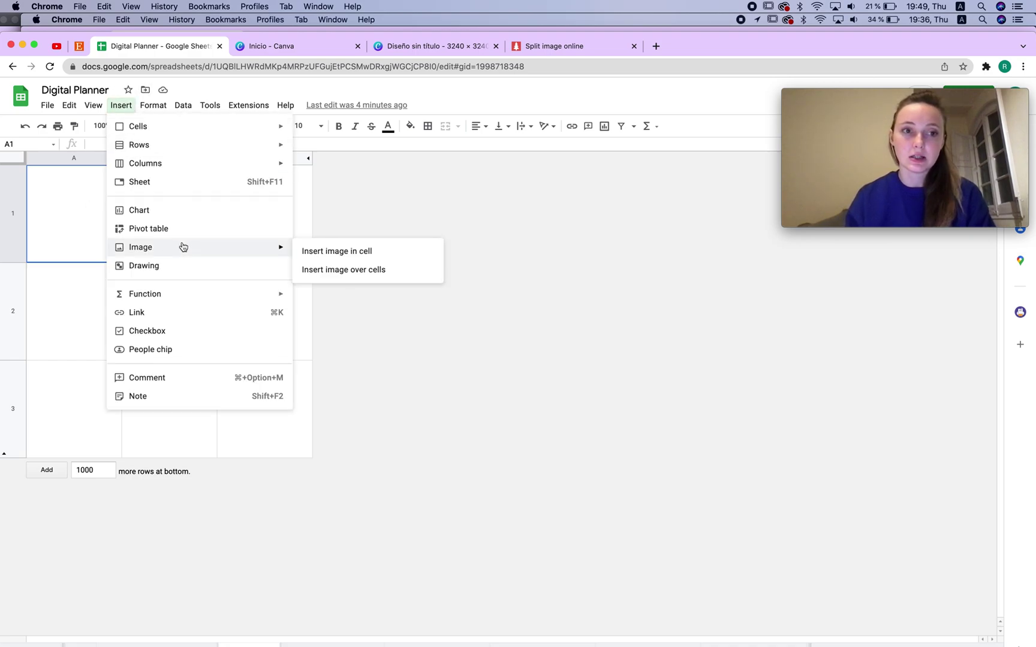
{"action": "left_click", "coordinate": [391, 256]}
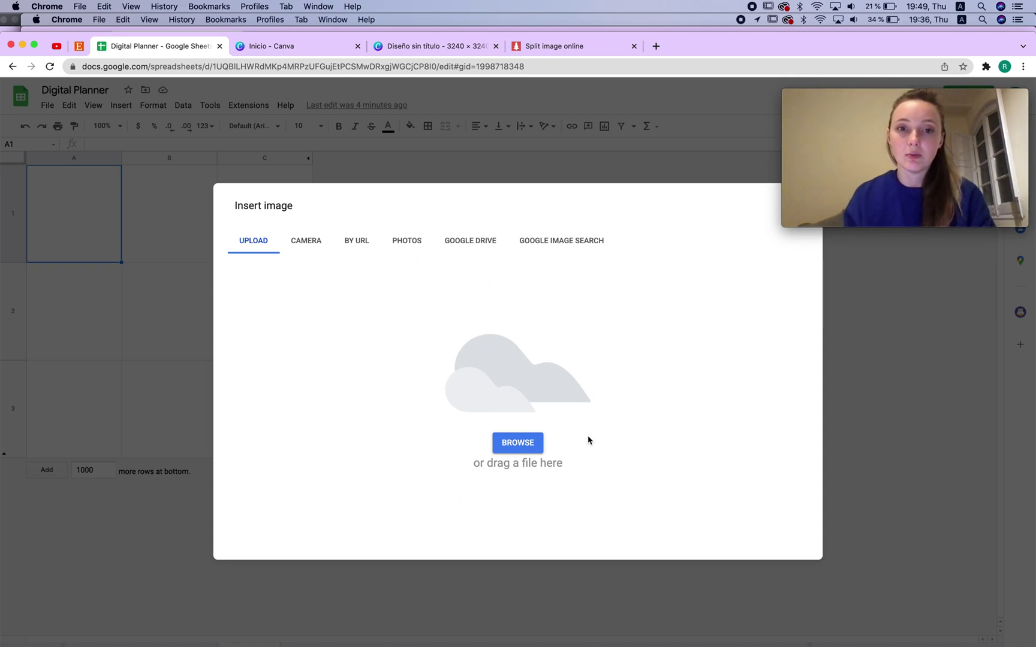
{"action": "left_click", "coordinate": [407, 241]}
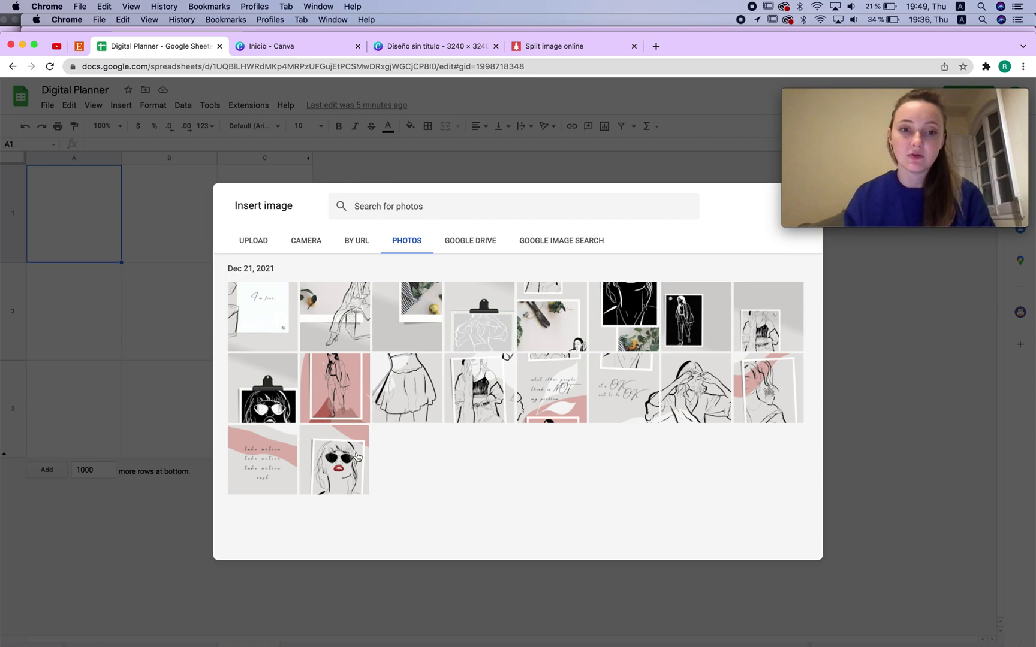
{"action": "left_click", "coordinate": [268, 454]}
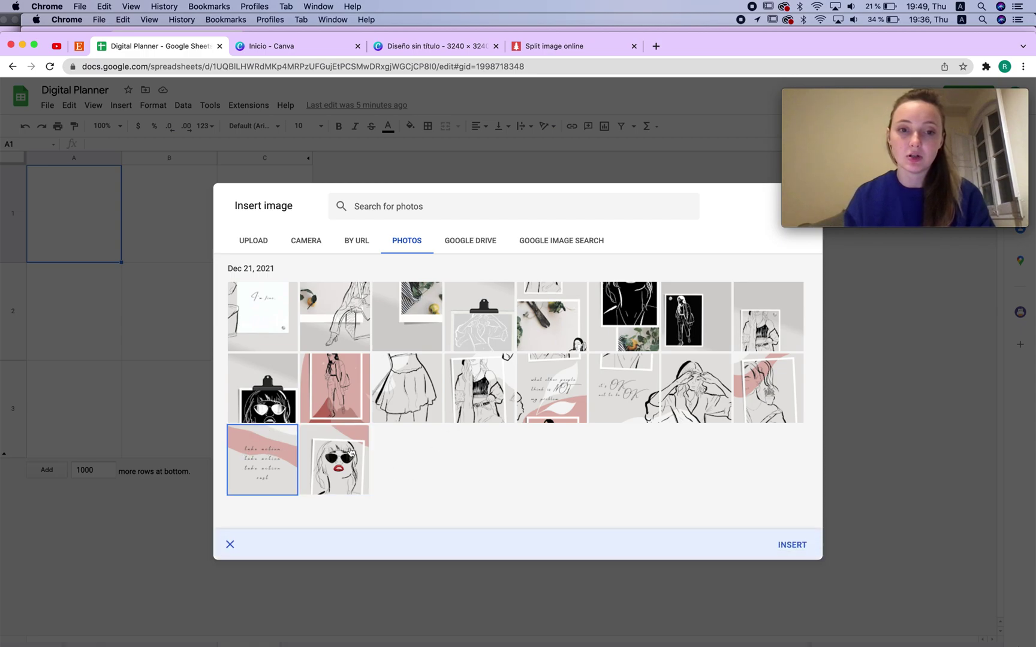
{"action": "key", "text": "Right"}
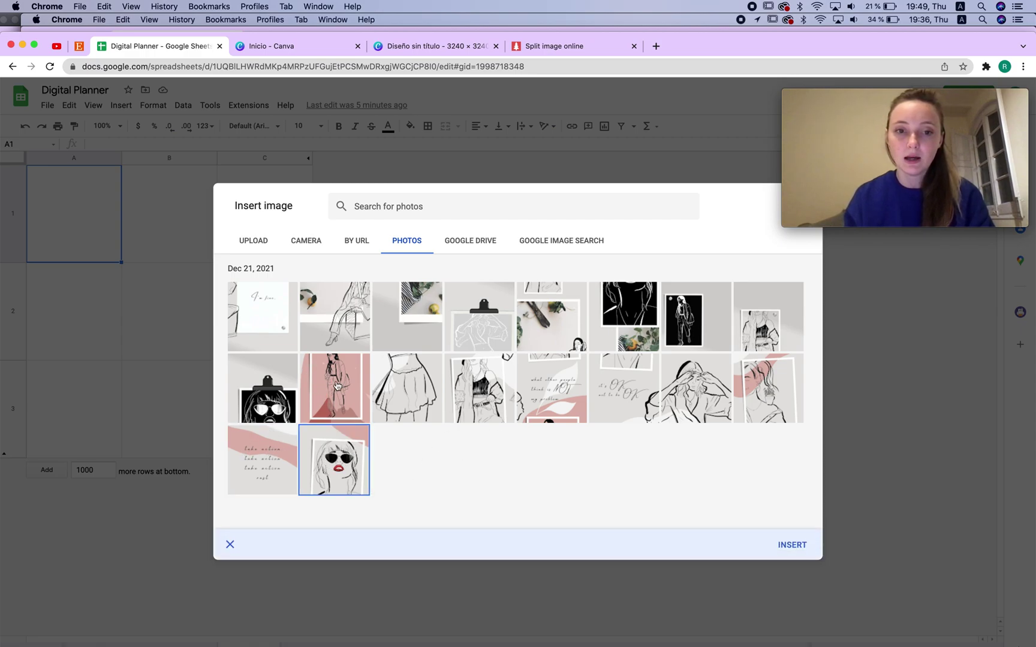
{"action": "key", "text": "Up"}
{"action": "left_click", "coordinate": [312, 466], "text": "shift"}
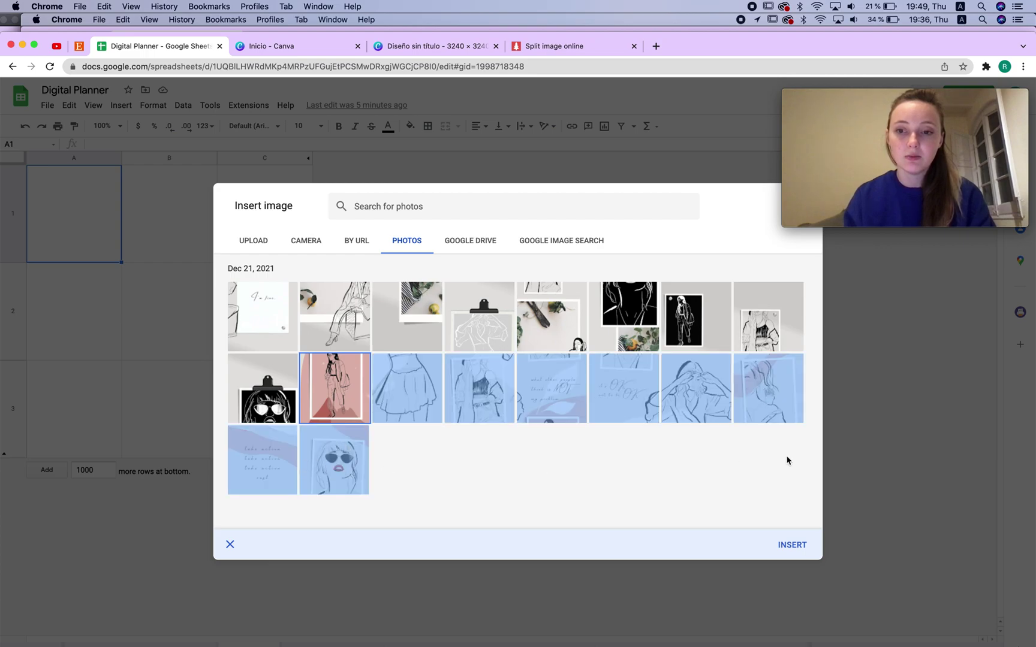
{"action": "left_click", "coordinate": [801, 545]}
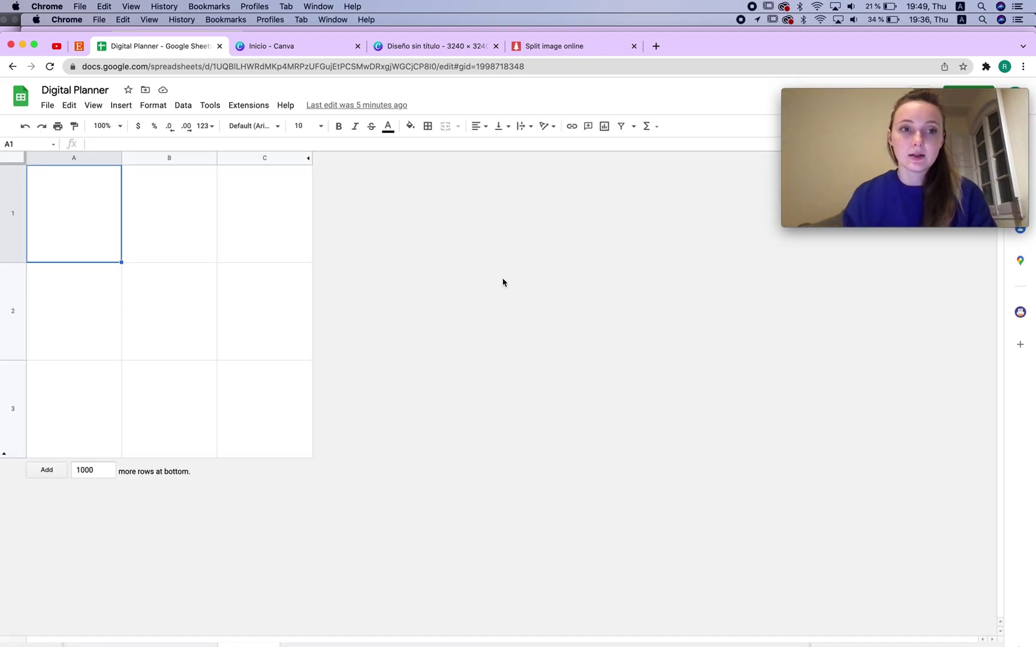
{"action": "left_click", "coordinate": [406, 45]}
Step: Reload the split image tool and load Diseño sin título (2).png as the input
{"action": "left_click", "coordinate": [550, 47]}
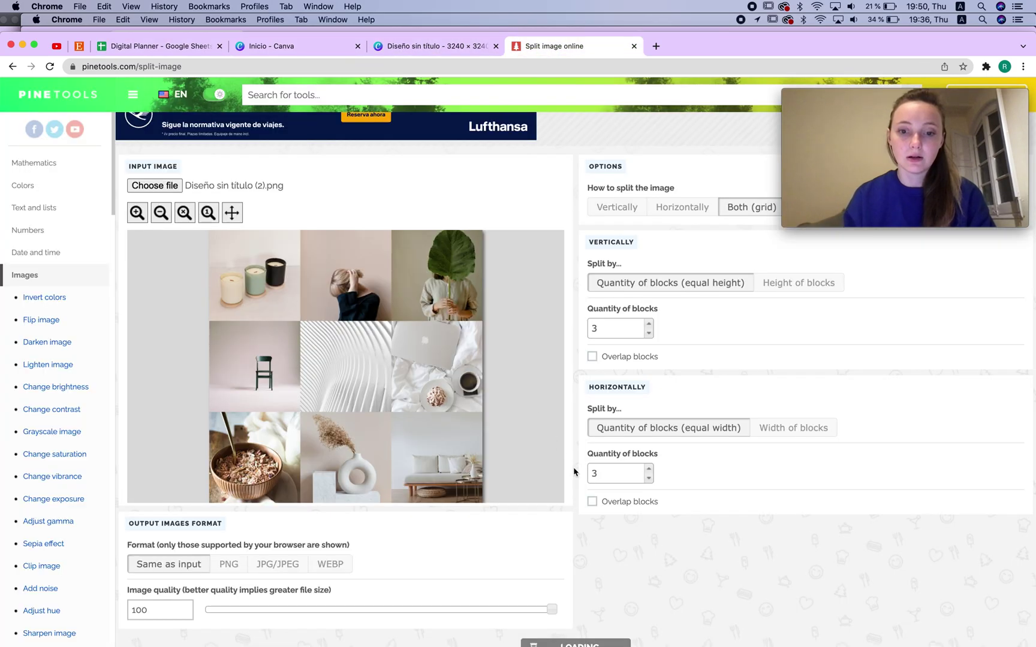
{"action": "left_click", "coordinate": [401, 62]}
{"action": "key", "text": "Return"}
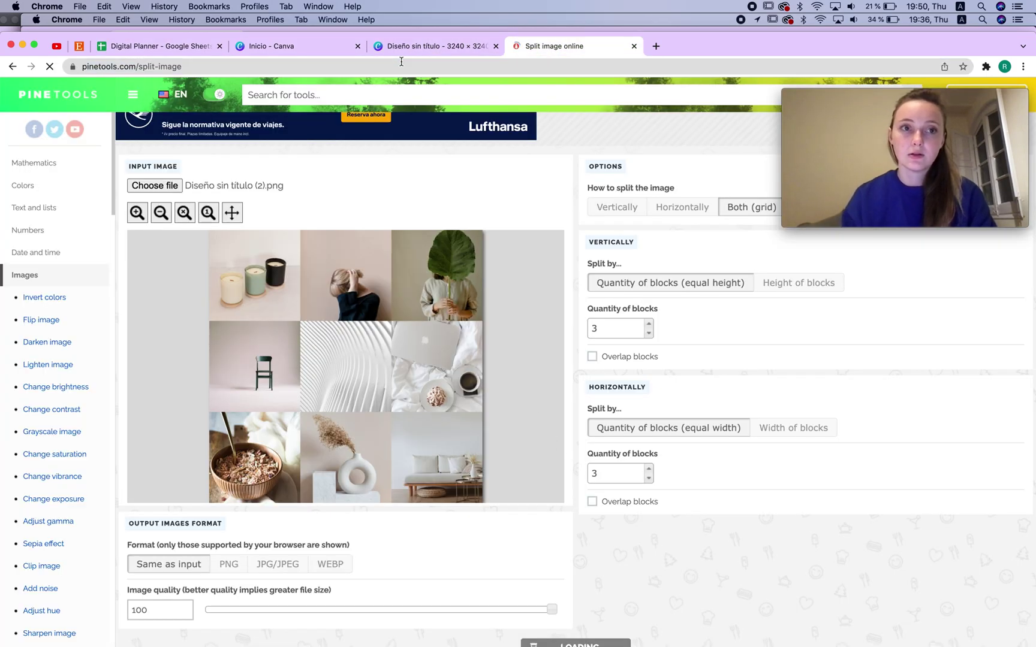
{"action": "left_click", "coordinate": [159, 240]}
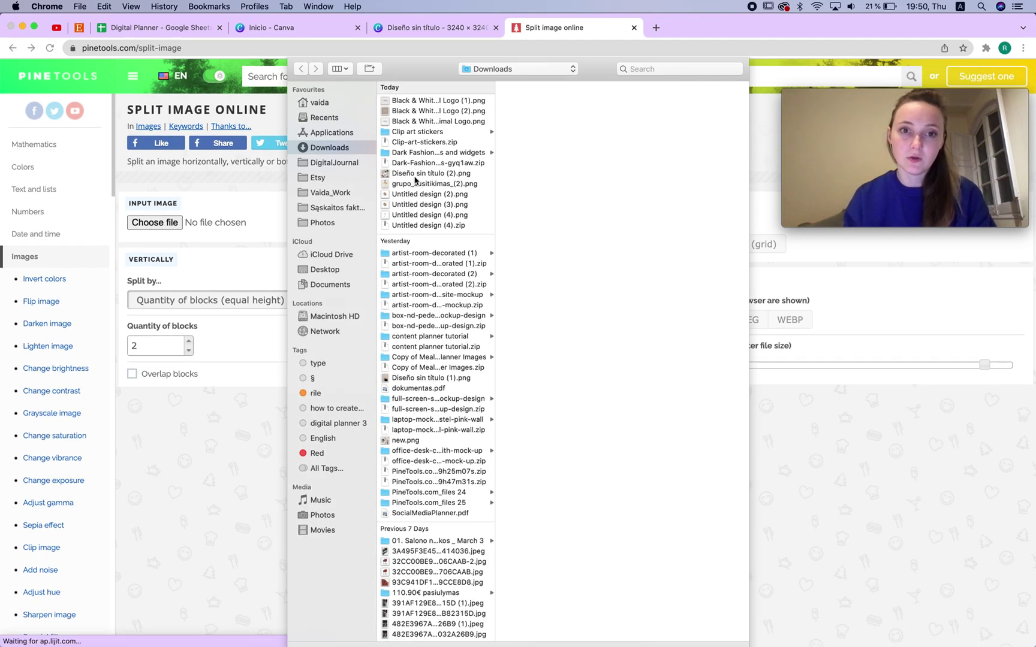
{"action": "double_click", "coordinate": [413, 175]}
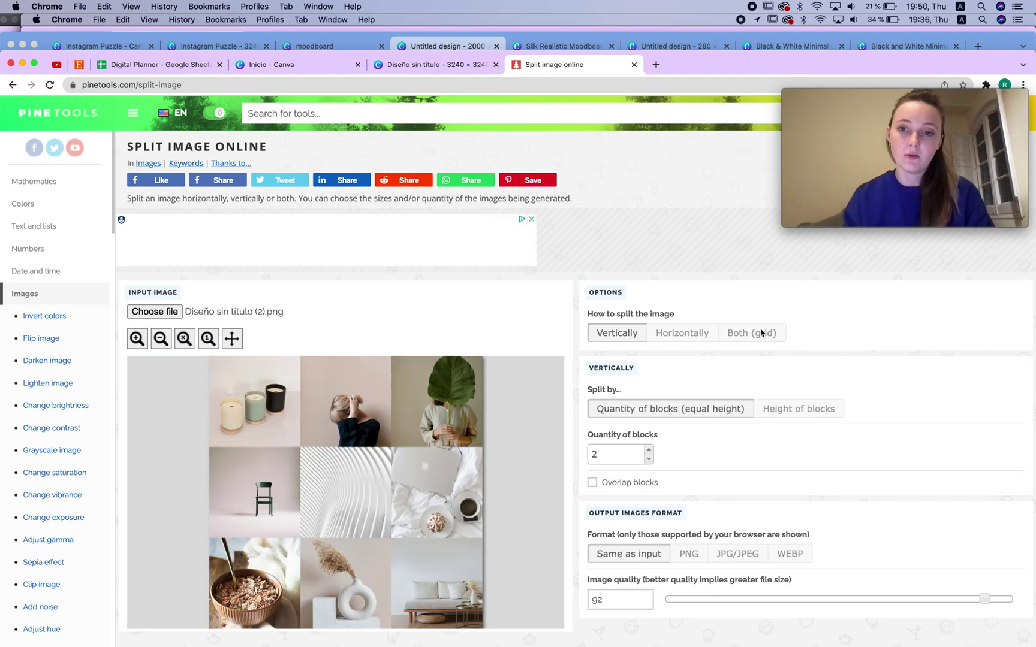
Step: Split it into a 3 × 3 grid at quality 100 and download the pieces as a zip
{"action": "left_click", "coordinate": [779, 334]}
{"action": "scroll", "coordinate": [782, 340], "scroll_direction": "down", "scroll_amount": 3}
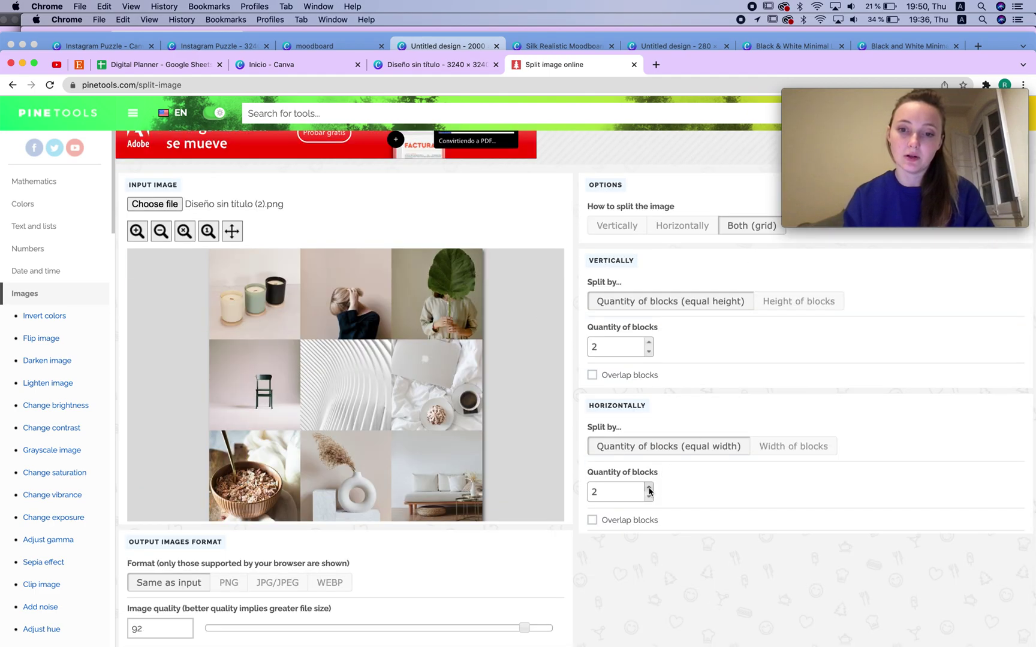
{"action": "left_click", "coordinate": [649, 343]}
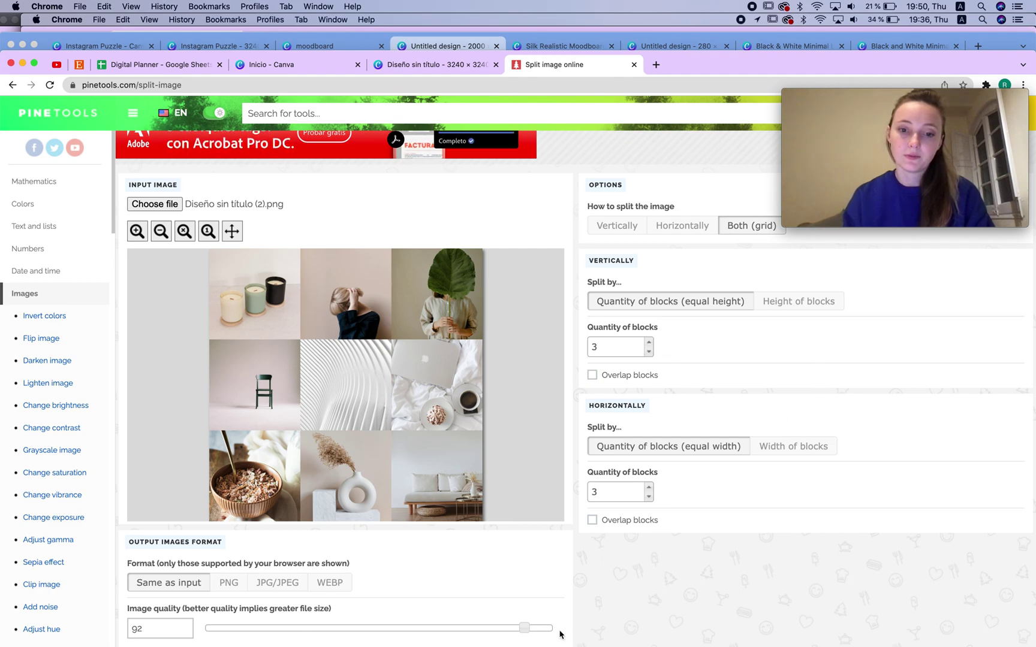
{"action": "left_click_drag", "start_coordinate": [524, 628], "coordinate": [610, 627]}
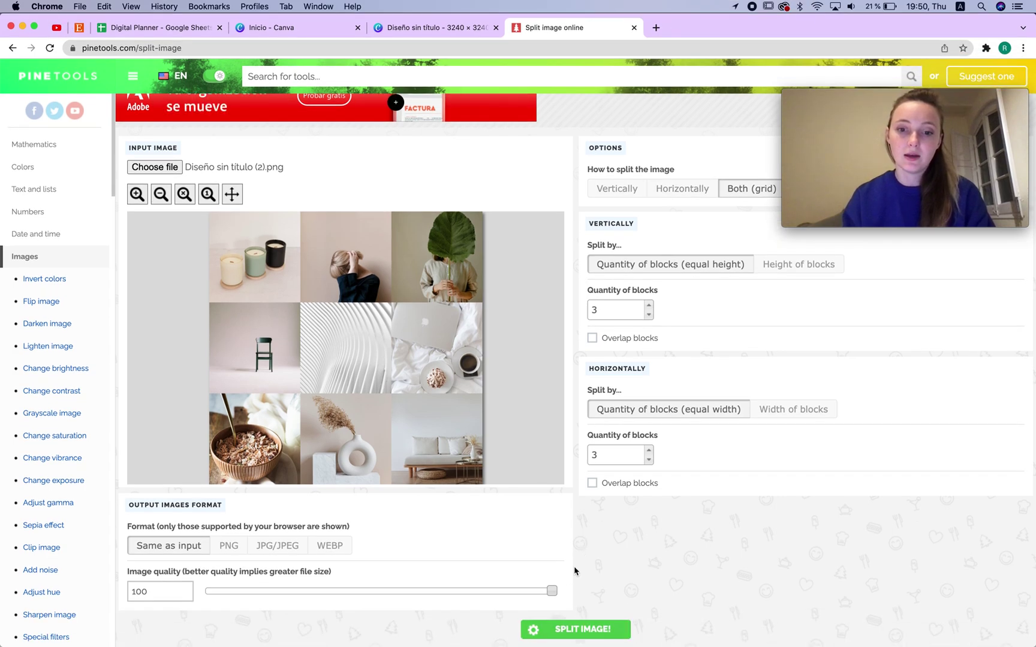
{"action": "left_click", "coordinate": [576, 629]}
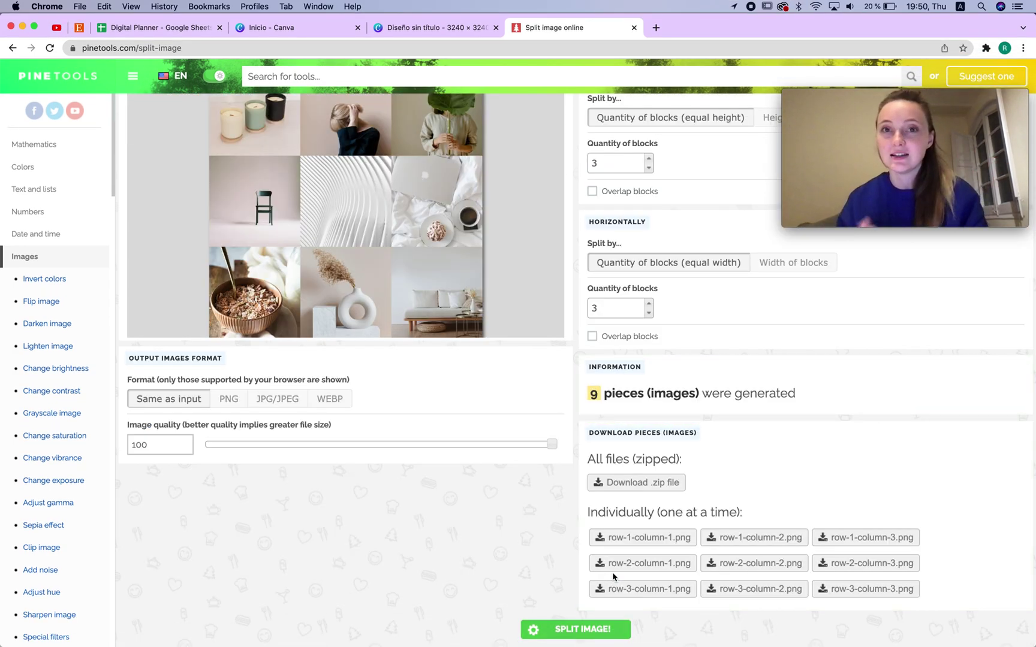
{"action": "left_click", "coordinate": [636, 486]}
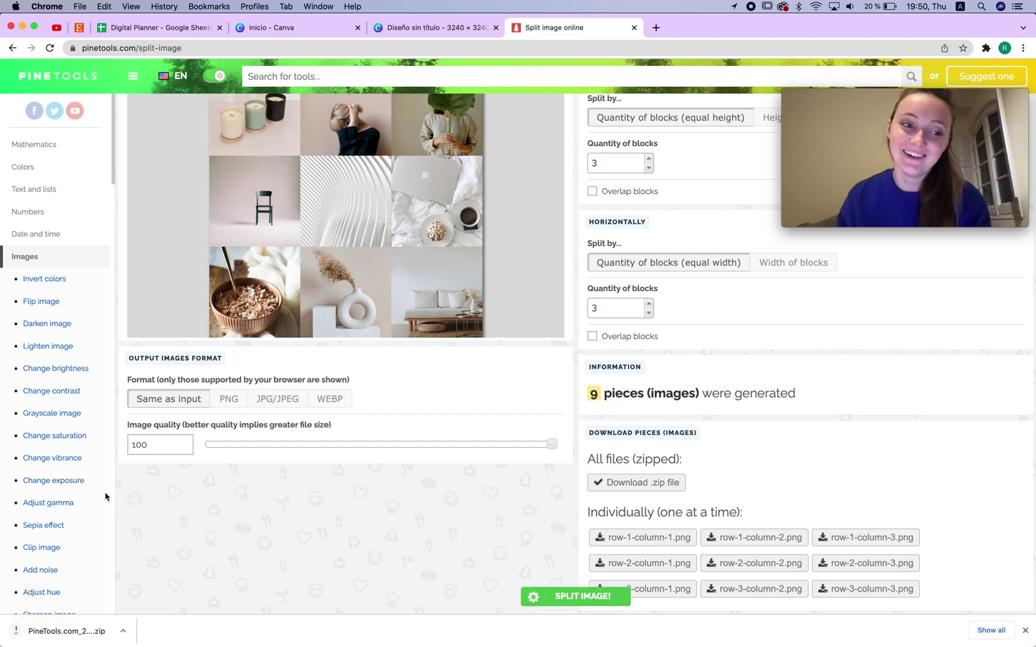
{"action": "left_click", "coordinate": [60, 630]}
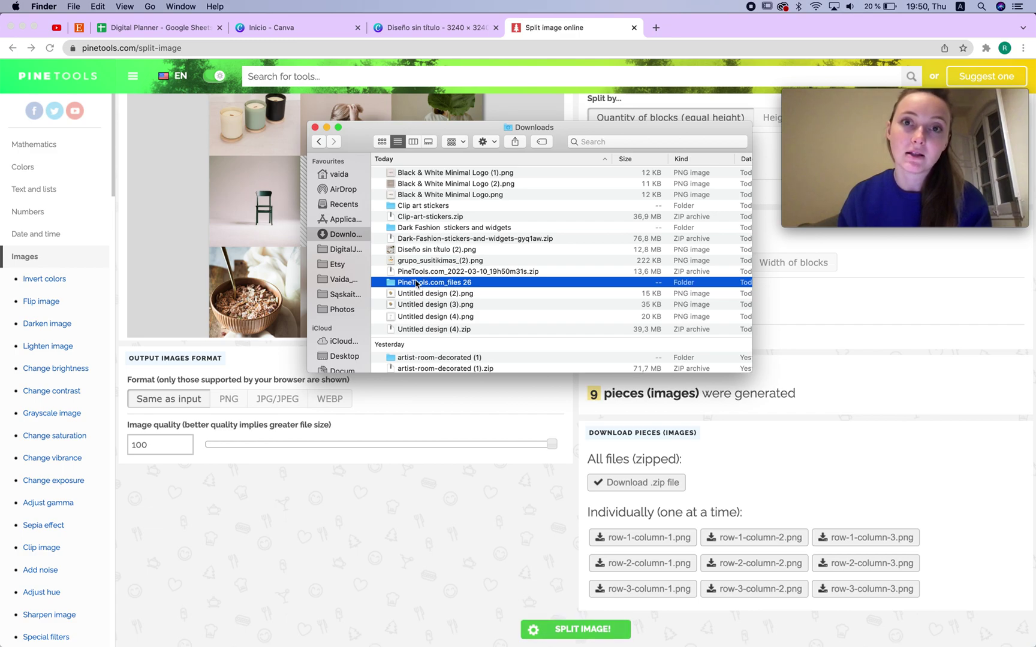
Step: Open the PineTools.com_files 26 folder and select row-3-column-3.png among the nine pieces
{"action": "double_click", "coordinate": [416, 283]}
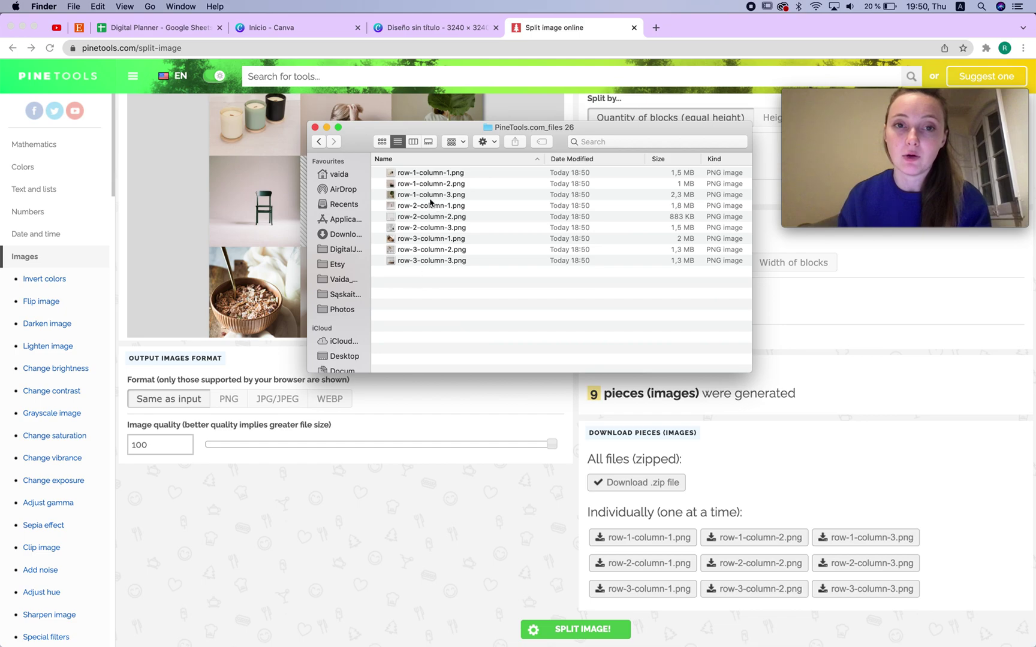
{"action": "left_click_drag", "start_coordinate": [425, 351], "coordinate": [428, 105]}
{"action": "left_click", "coordinate": [427, 303]}
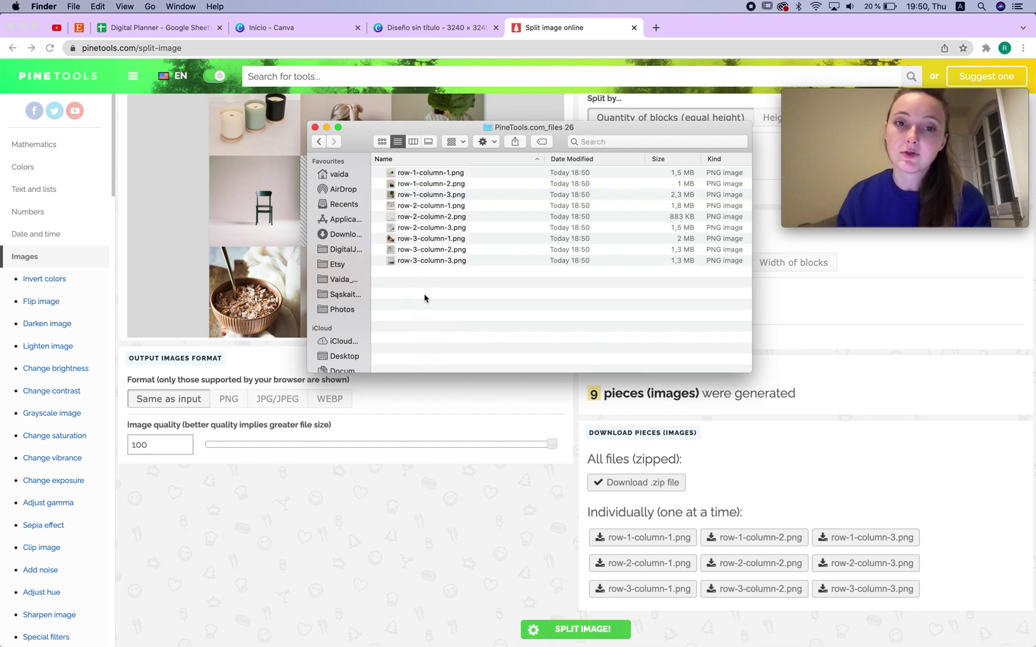
{"action": "left_click", "coordinate": [422, 261]}
{"action": "key", "text": "Up"}
{"action": "key", "text": "Up"}
{"action": "left_click", "coordinate": [413, 262]}
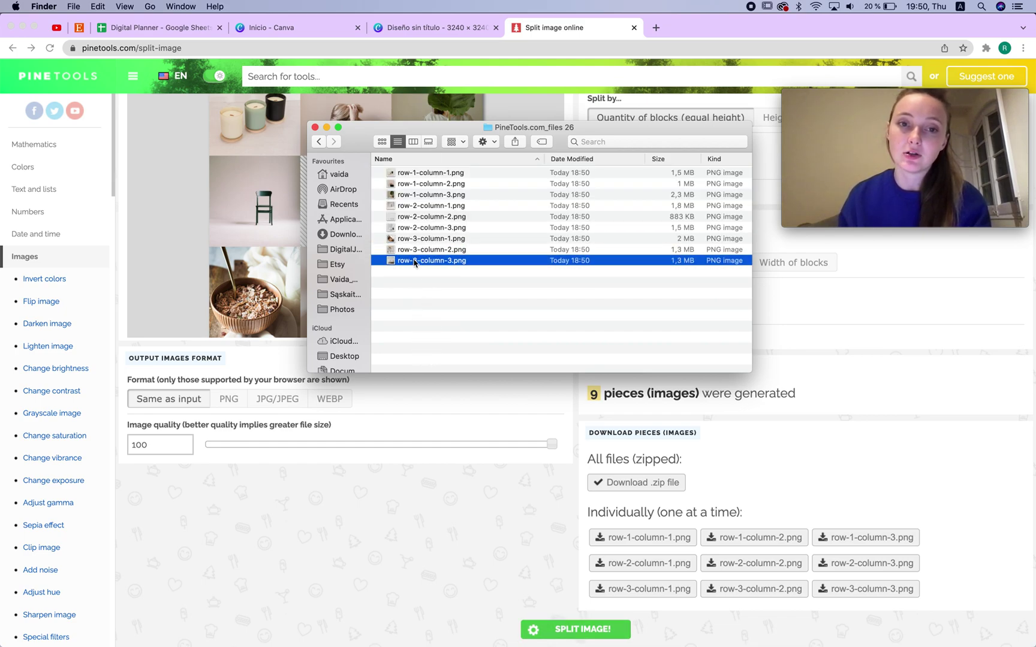
{"action": "left_click", "coordinate": [162, 28]}
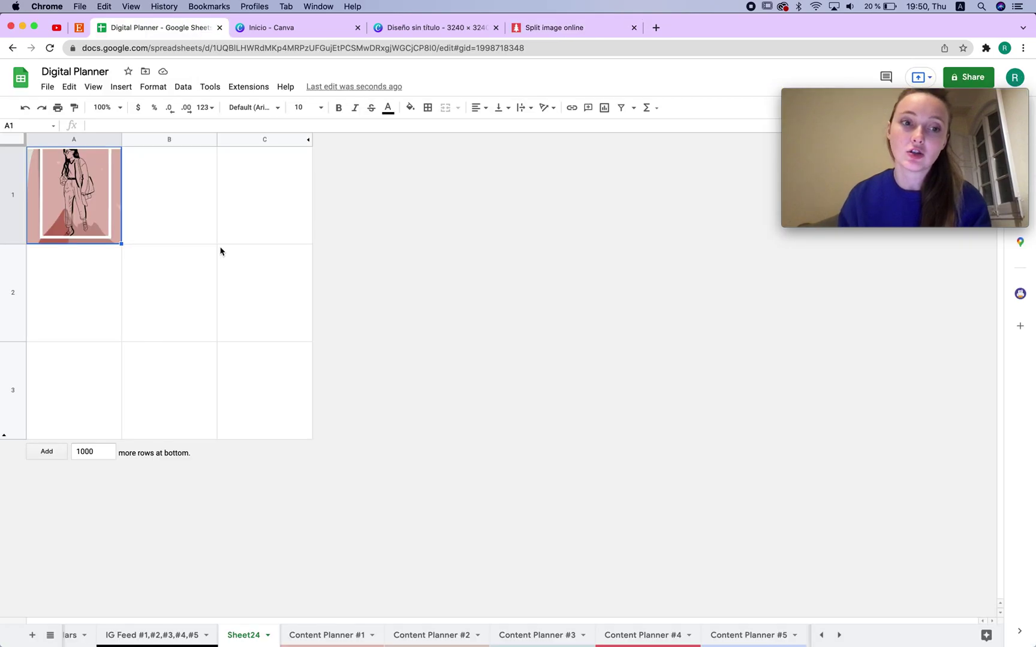
Step: Insert the sofa tile row-3-column-3.png as an in-cell image in C3
{"action": "left_click", "coordinate": [248, 381]}
{"action": "key", "text": "super+slash"}
{"action": "type", "text": "i"}
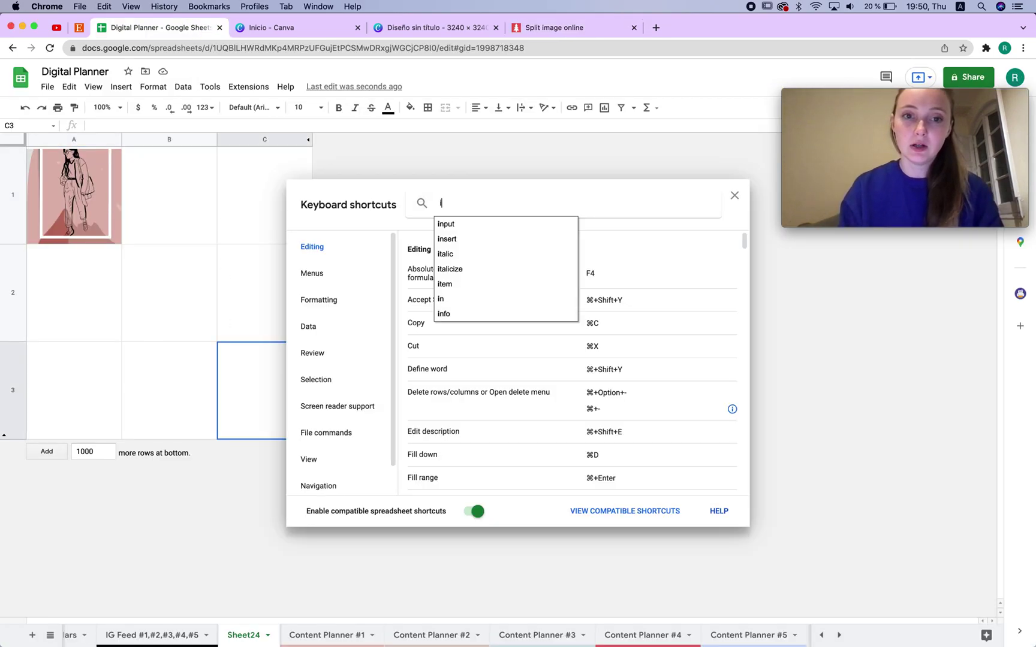
{"action": "key", "text": "BackSpace"}
{"action": "left_click", "coordinate": [734, 196]}
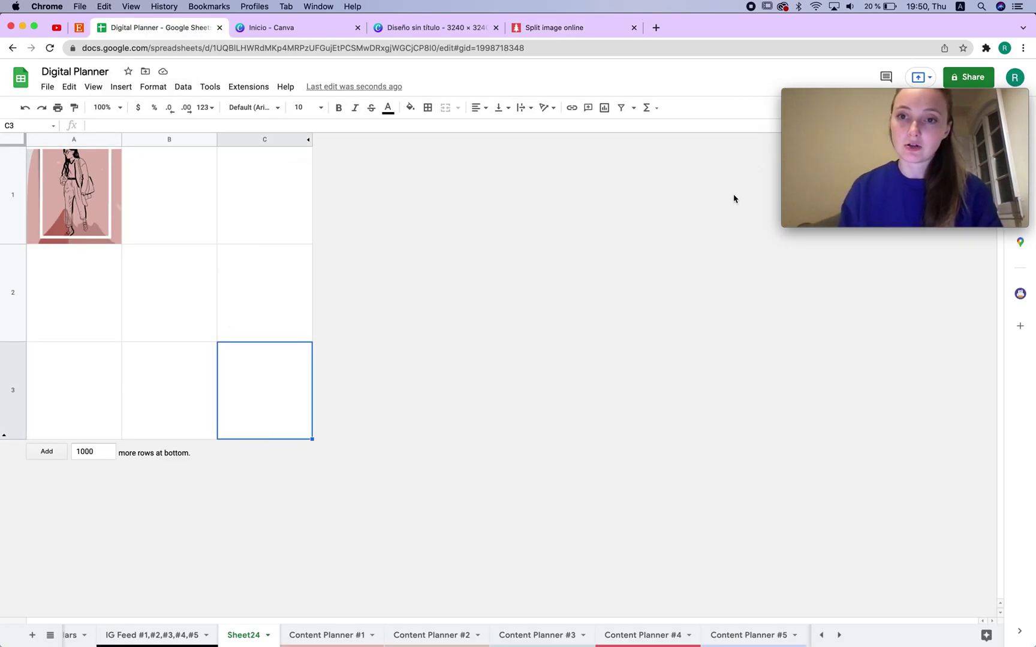
{"action": "key", "text": "alt+slash"}
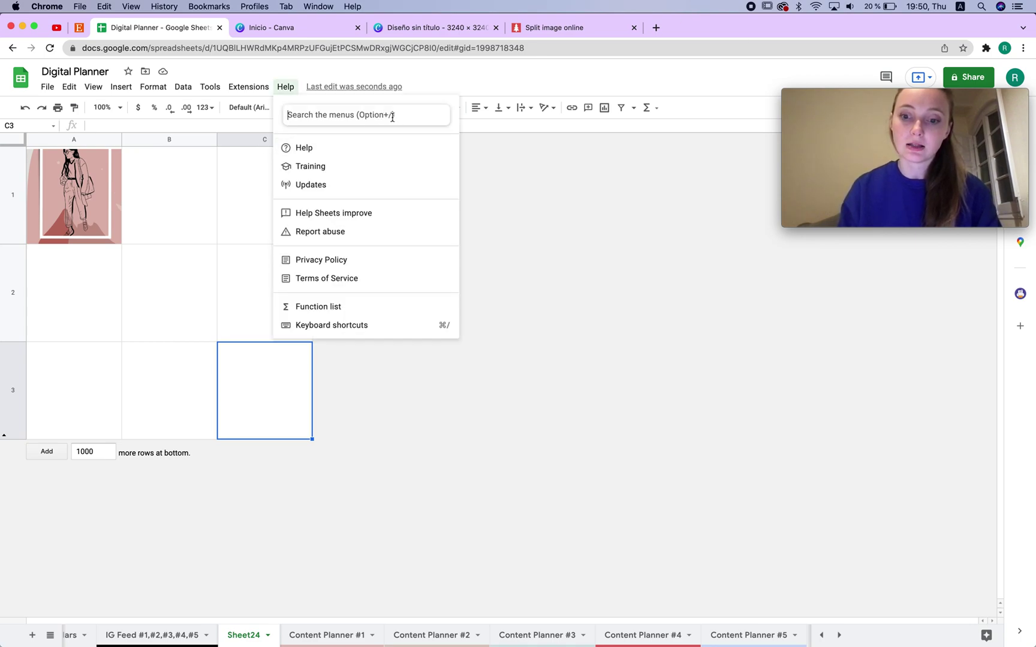
{"action": "type", "text": "i"}
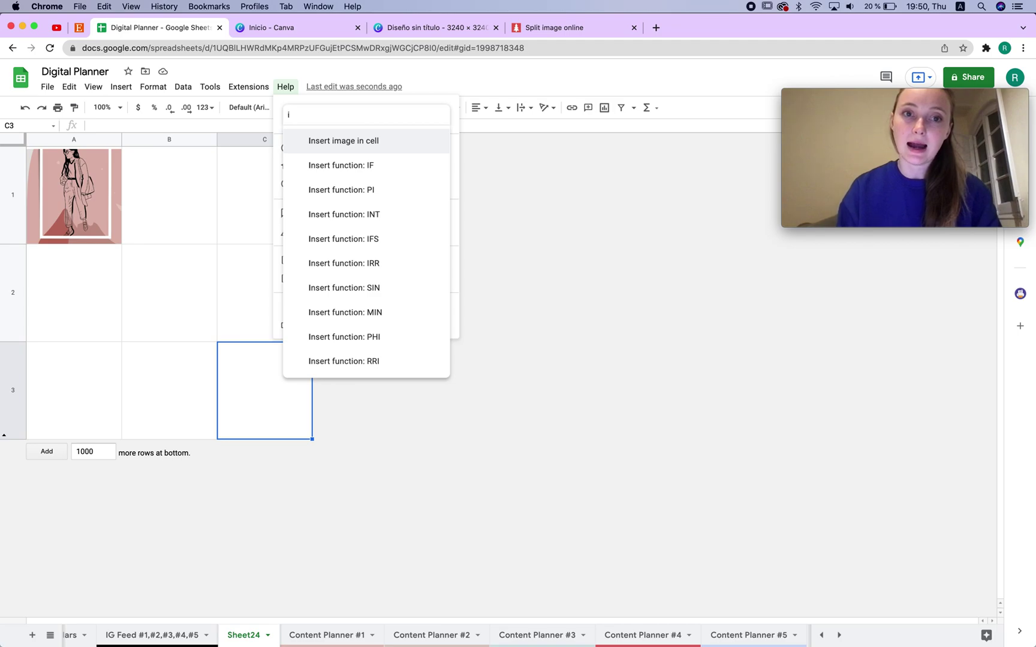
{"action": "key", "text": "Return"}
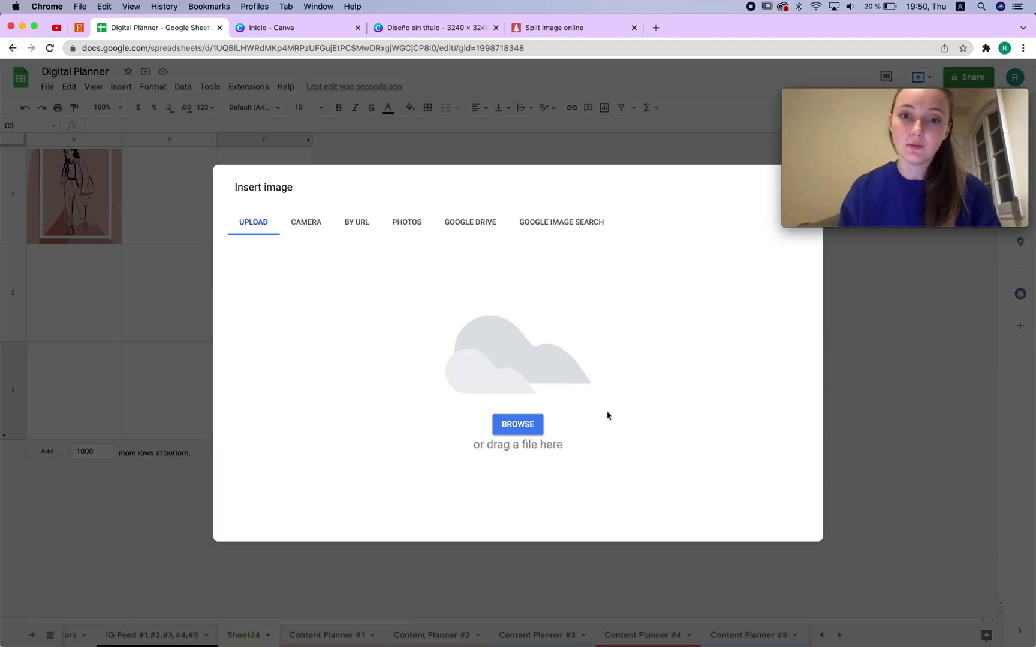
{"action": "left_click", "coordinate": [516, 426]}
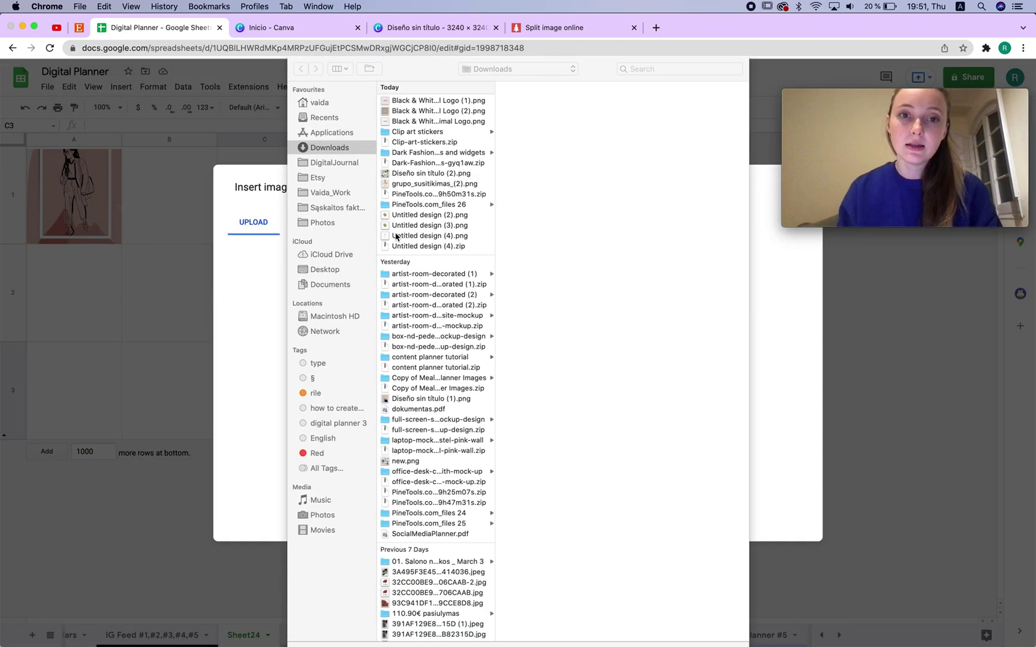
{"action": "left_click", "coordinate": [412, 205]}
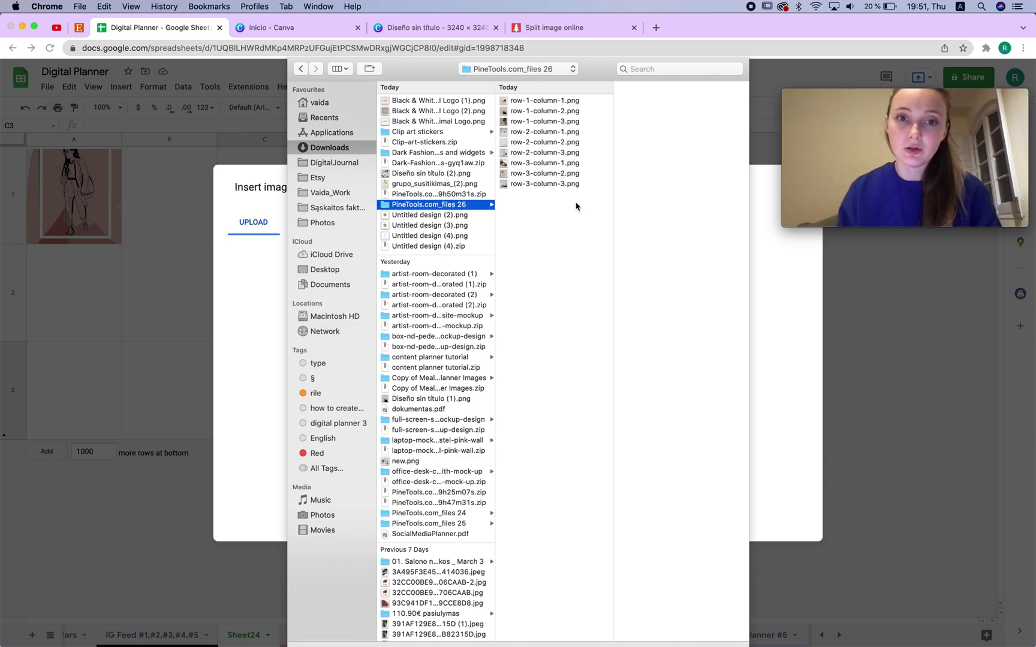
{"action": "double_click", "coordinate": [531, 184]}
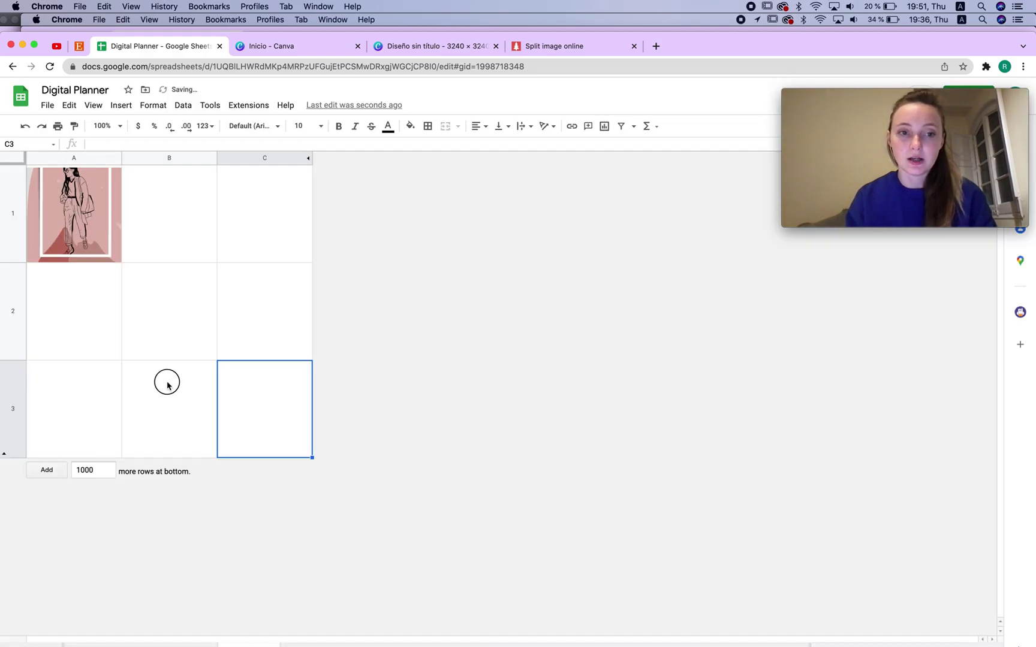
Step: Insert the vase tile row-3-column-2.png into cell B3
{"action": "left_click", "coordinate": [168, 384]}
{"action": "key", "text": "alt+slash"}
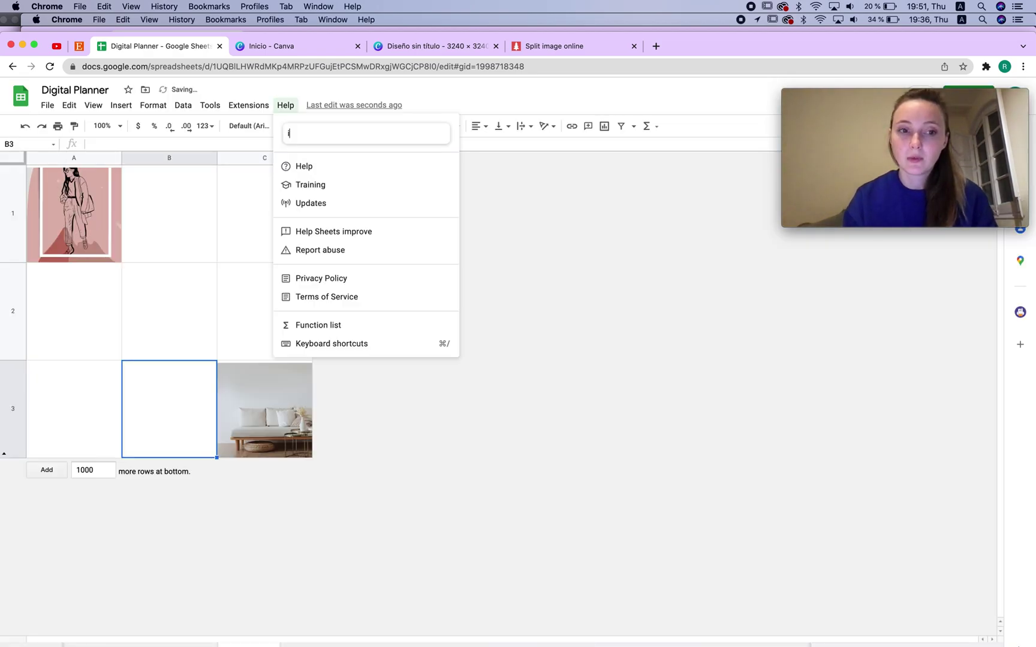
{"action": "type", "text": "i"}
{"action": "key", "text": "Return"}
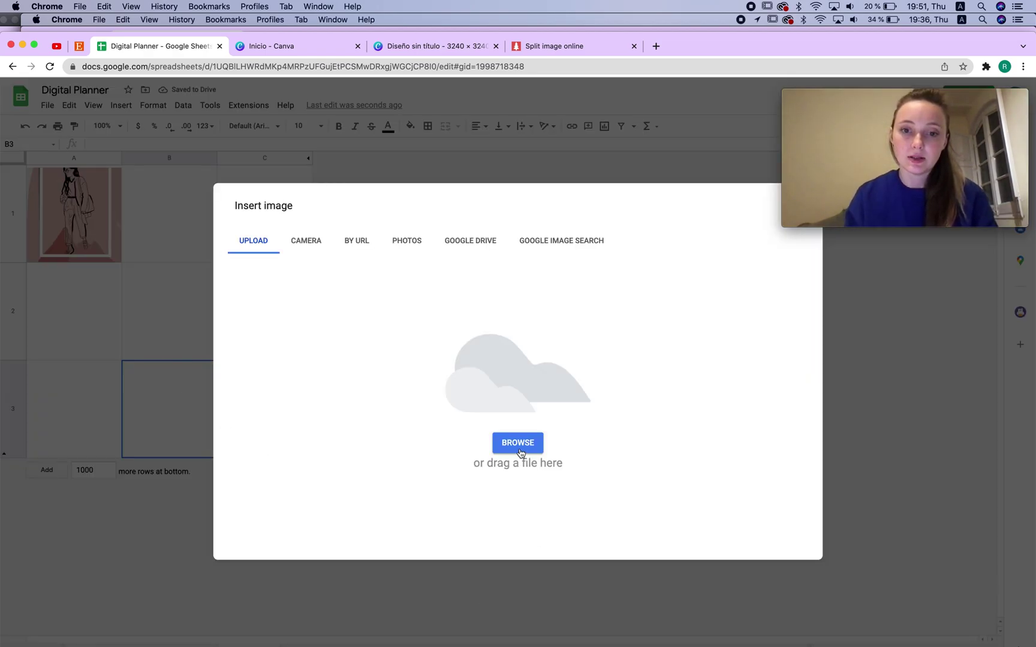
{"action": "left_click", "coordinate": [521, 444]}
{"action": "left_click", "coordinate": [416, 174]}
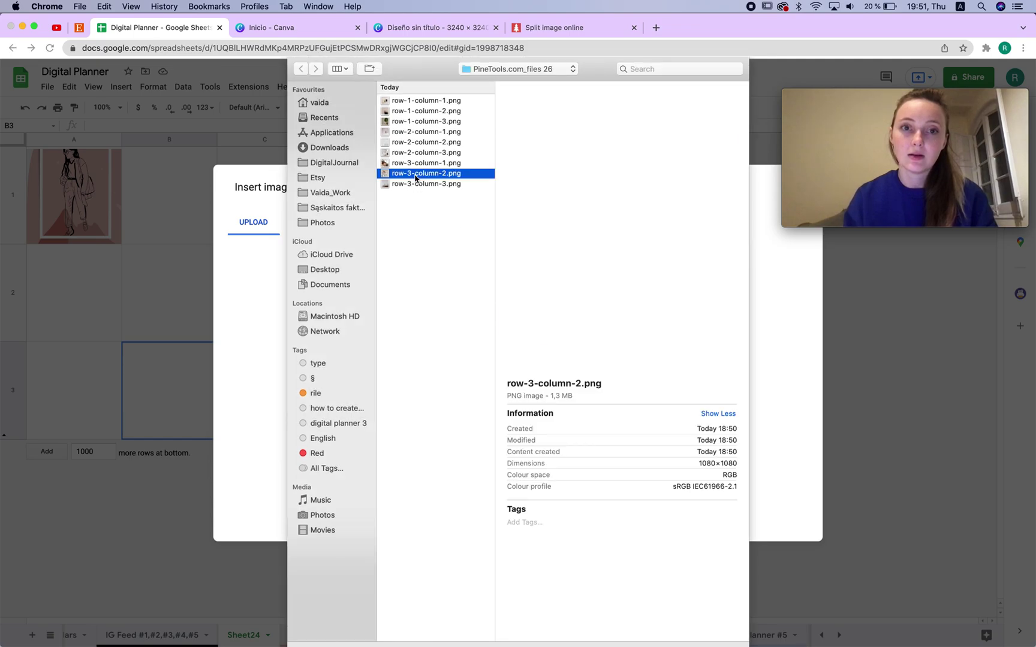
{"action": "double_click", "coordinate": [416, 174]}
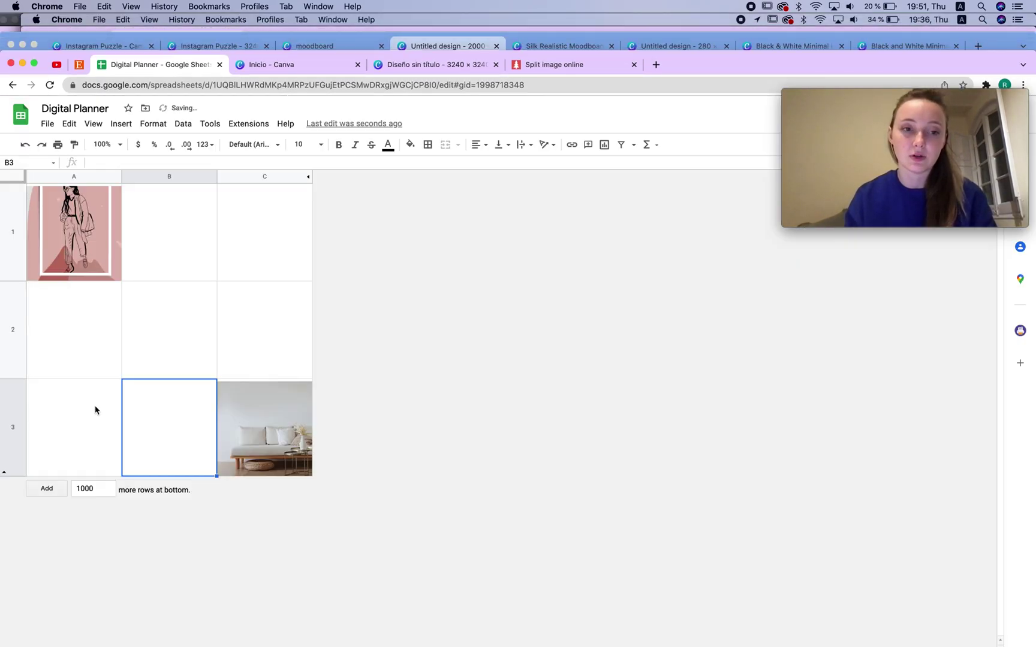
Step: Insert the bowl image from the PineTools folder into cell A3
{"action": "left_click", "coordinate": [97, 421]}
{"action": "key", "text": "alt+slash"}
{"action": "type", "text": "i"}
{"action": "key", "text": "Return"}
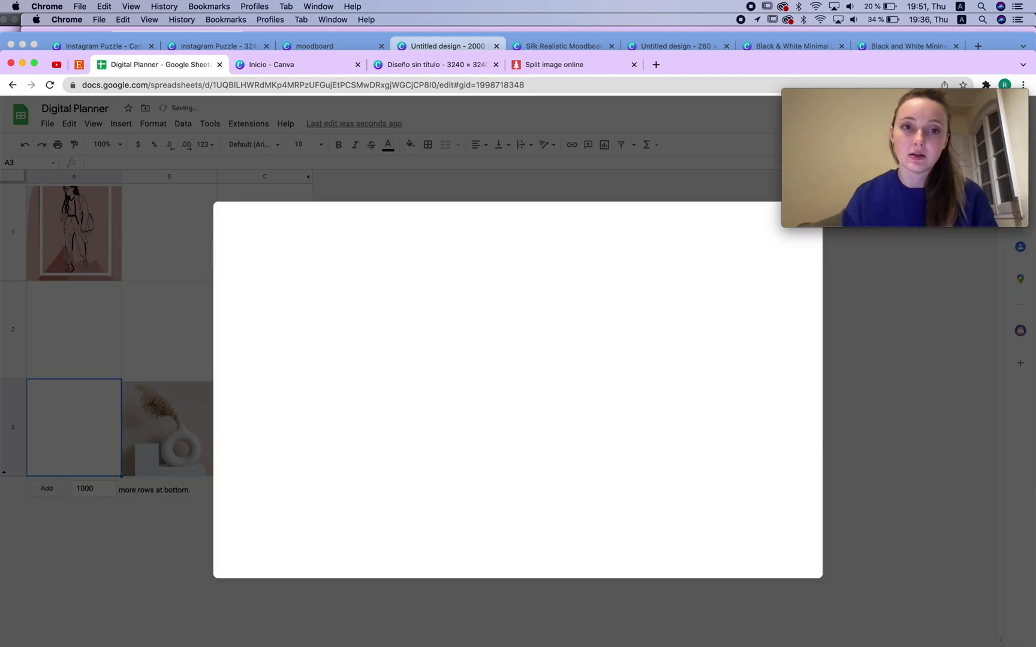
{"action": "left_click", "coordinate": [519, 462]}
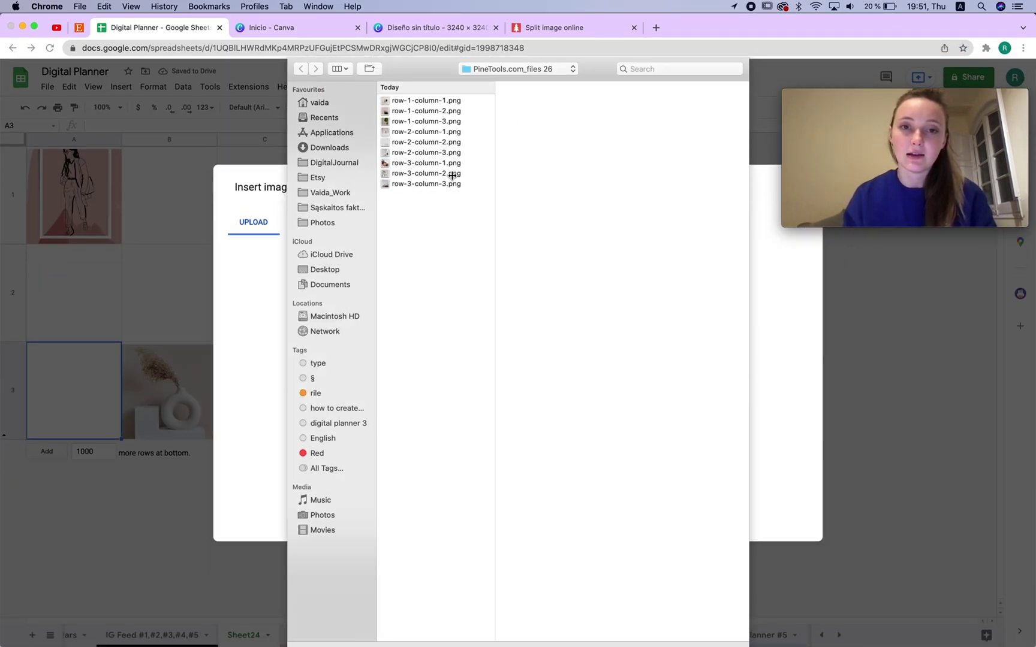
{"action": "left_click", "coordinate": [445, 170]}
{"action": "double_click", "coordinate": [445, 170]}
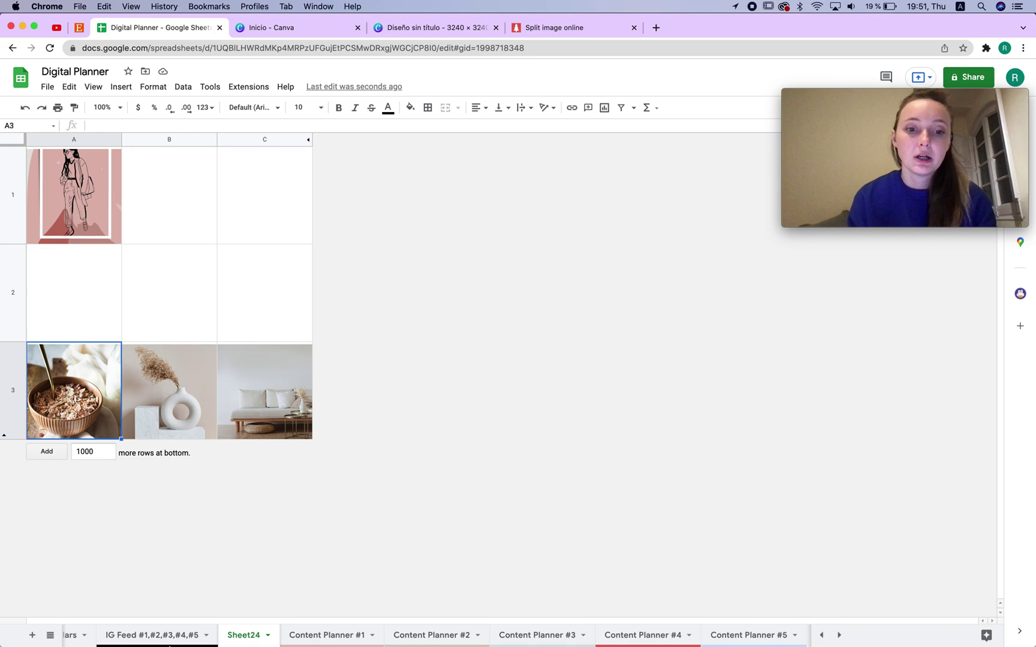
Step: Add a new Sheet25 and widen columns B through I
{"action": "left_click", "coordinate": [33, 636]}
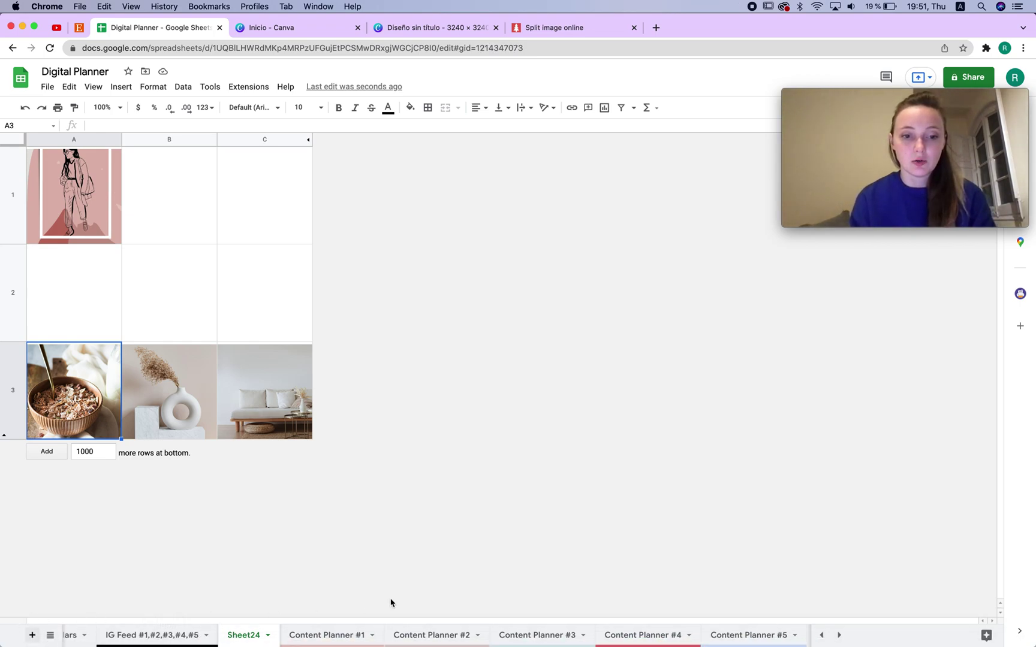
{"action": "left_click_drag", "start_coordinate": [15, 147], "coordinate": [67, 199]}
{"action": "left_click", "coordinate": [195, 191]}
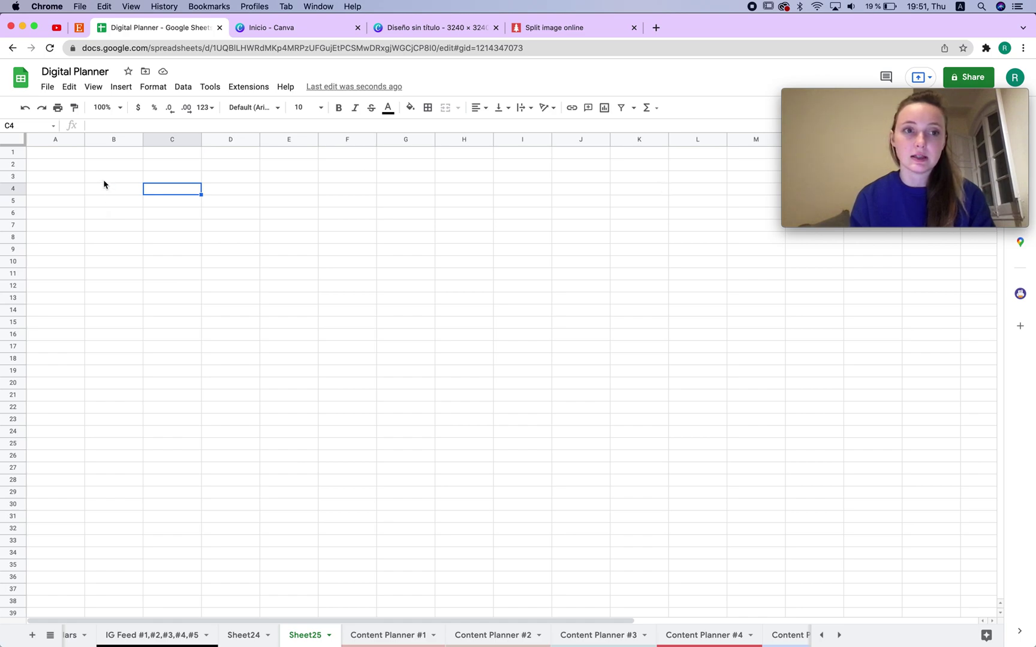
{"action": "left_click", "coordinate": [109, 140]}
{"action": "left_click", "coordinate": [514, 143], "text": "shift"}
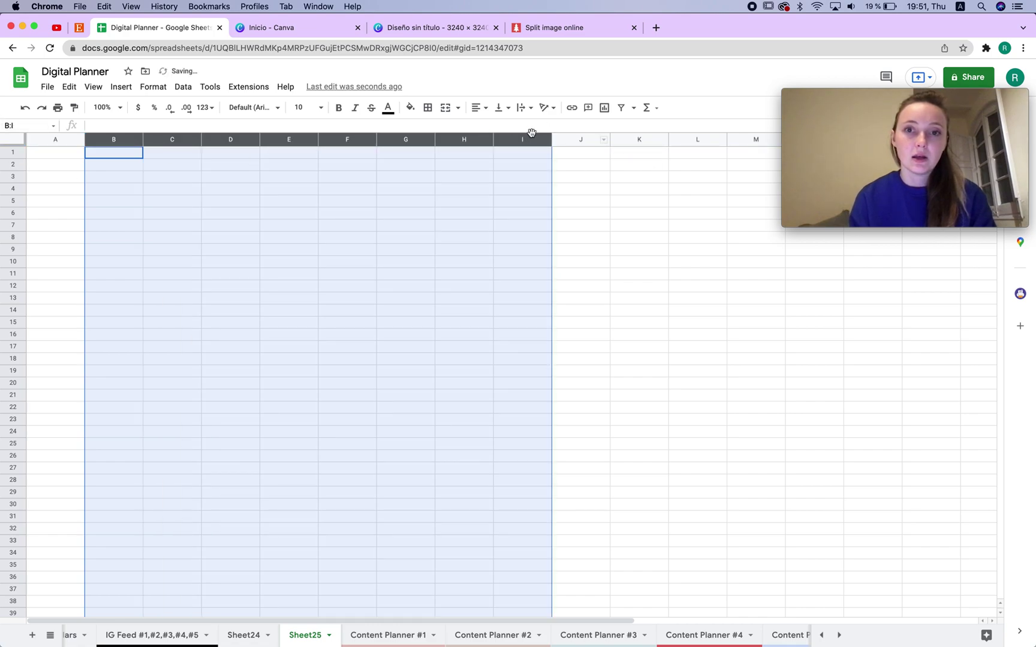
{"action": "left_click_drag", "start_coordinate": [551, 139], "coordinate": [561, 138]}
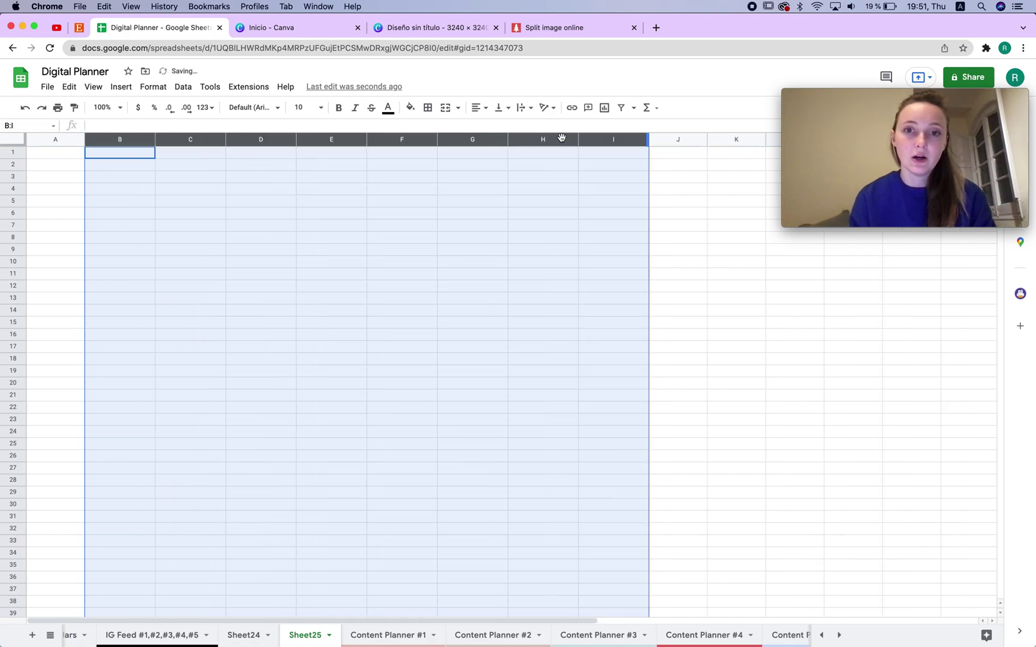
{"action": "left_click", "coordinate": [151, 233]}
Step: Make rows 1 to 6 much taller
{"action": "left_click_drag", "start_coordinate": [13, 157], "coordinate": [15, 252]}
{"action": "left_click_drag", "start_coordinate": [13, 419], "coordinate": [13, 449]}
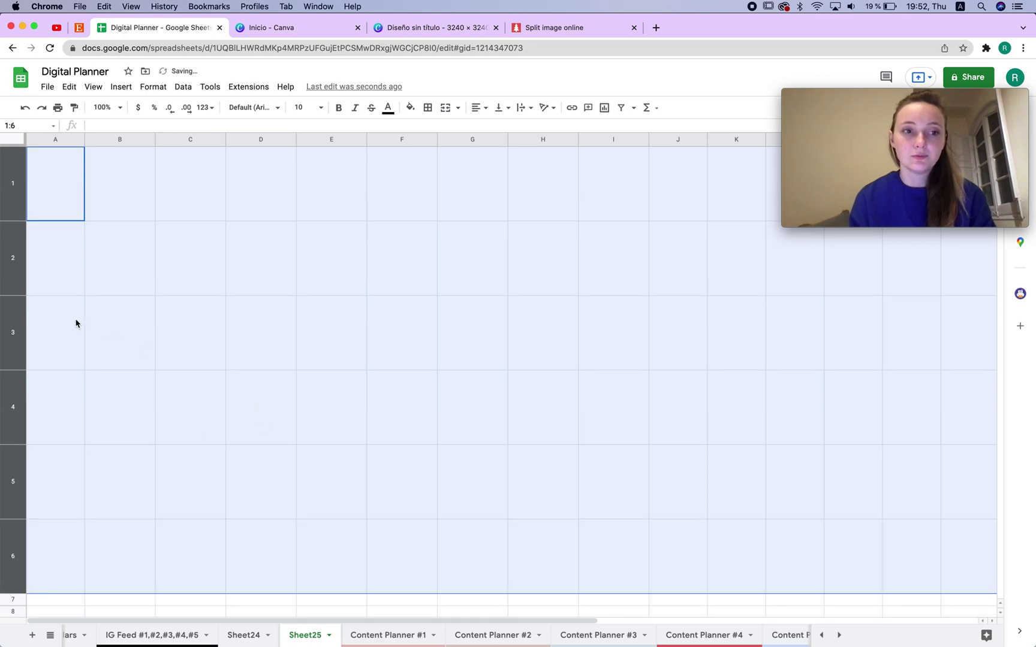
{"action": "left_click_drag", "start_coordinate": [11, 295], "coordinate": [11, 276]}
{"action": "left_click", "coordinate": [516, 376]}
{"action": "left_click", "coordinate": [125, 183]}
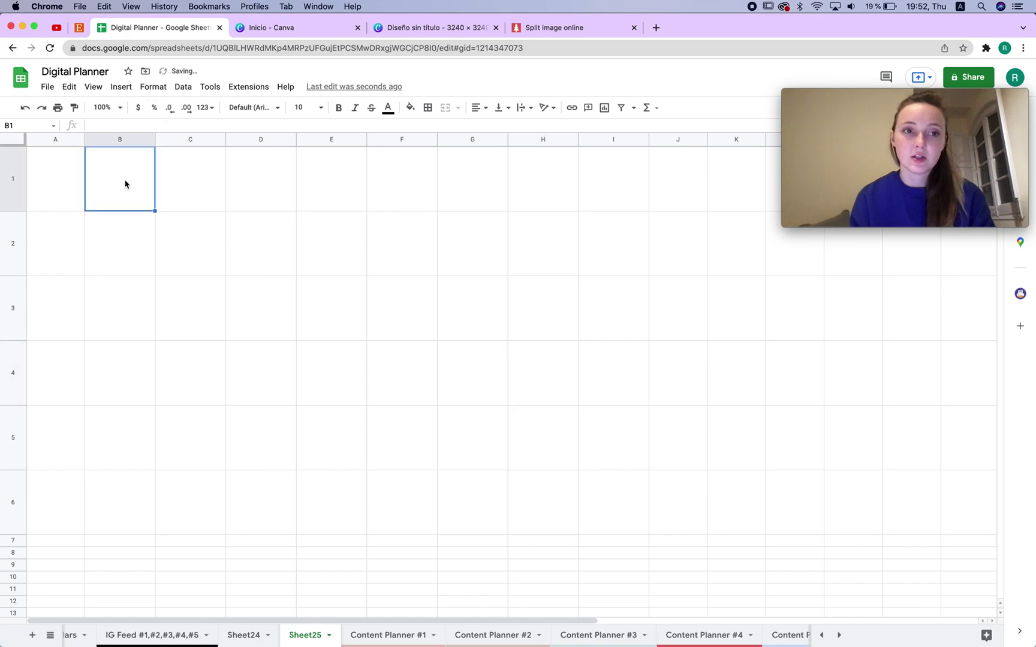
Step: Set B2 to =Sheet24's C3 so it shows the sofa image
{"action": "left_click", "coordinate": [132, 221]}
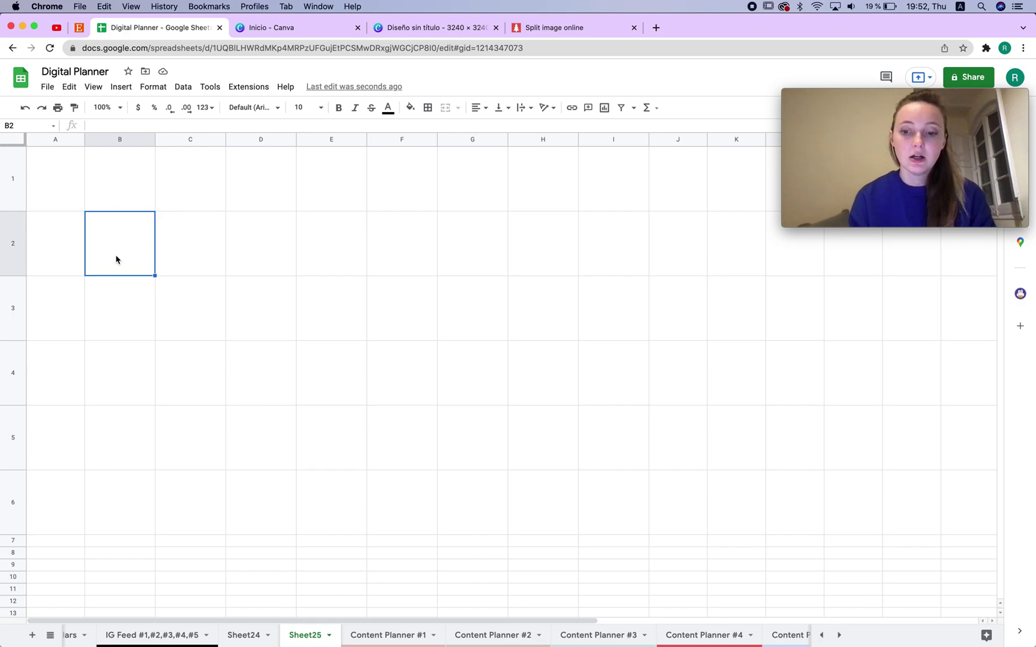
{"action": "type", "text": "="}
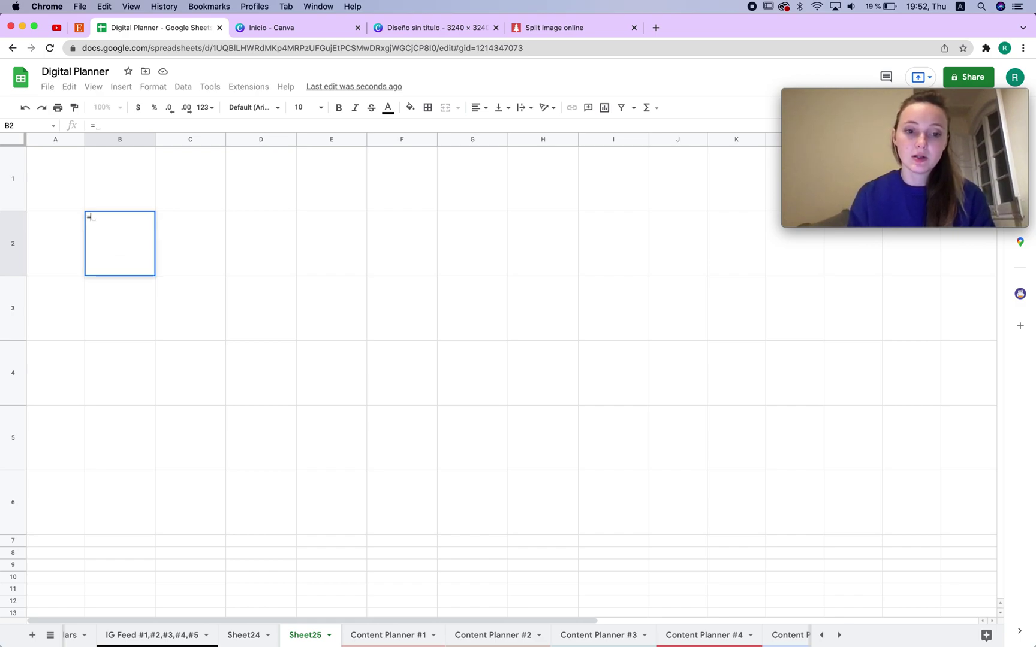
{"action": "left_click", "coordinate": [244, 634]}
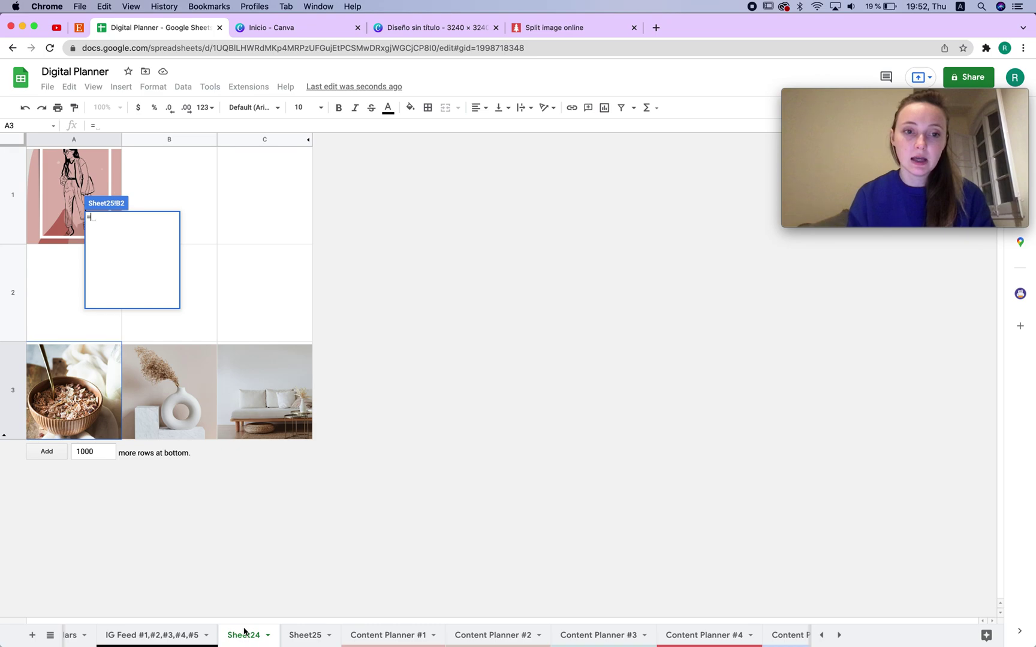
{"action": "left_click", "coordinate": [267, 390]}
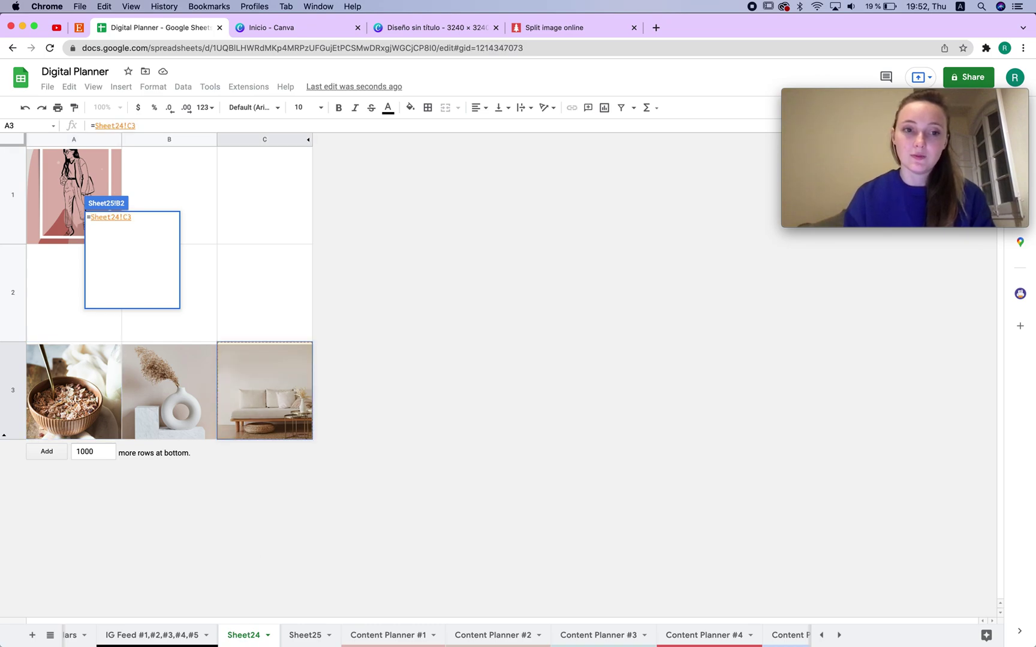
{"action": "key", "text": "Return"}
Step: Set C2 to reference Sheet24's B3 vase image
{"action": "left_click", "coordinate": [183, 259]}
{"action": "type", "text": "="}
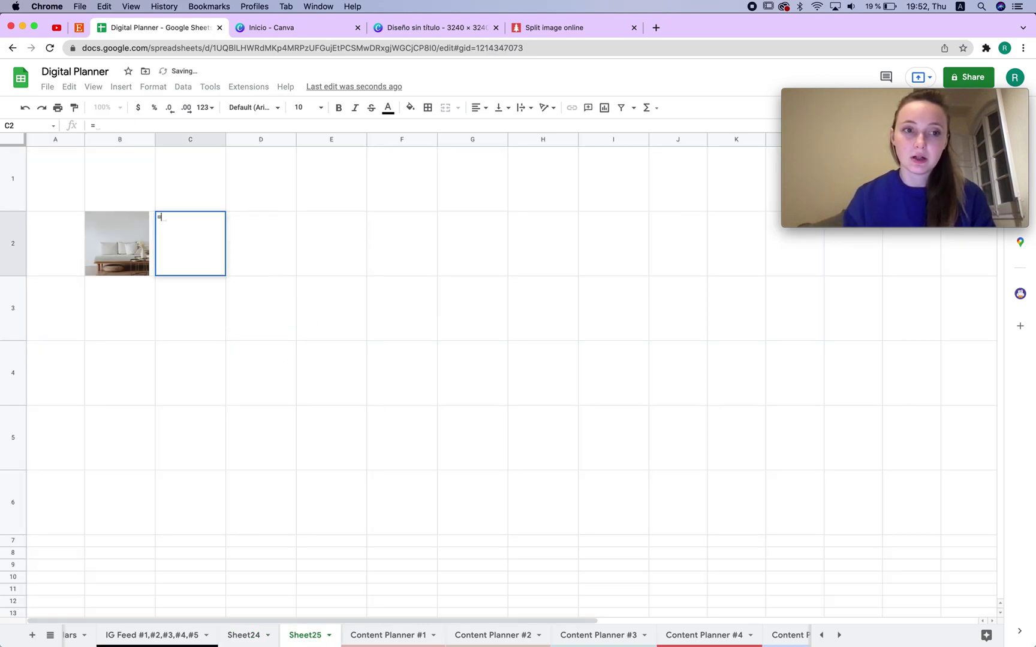
{"action": "left_click", "coordinate": [247, 637]}
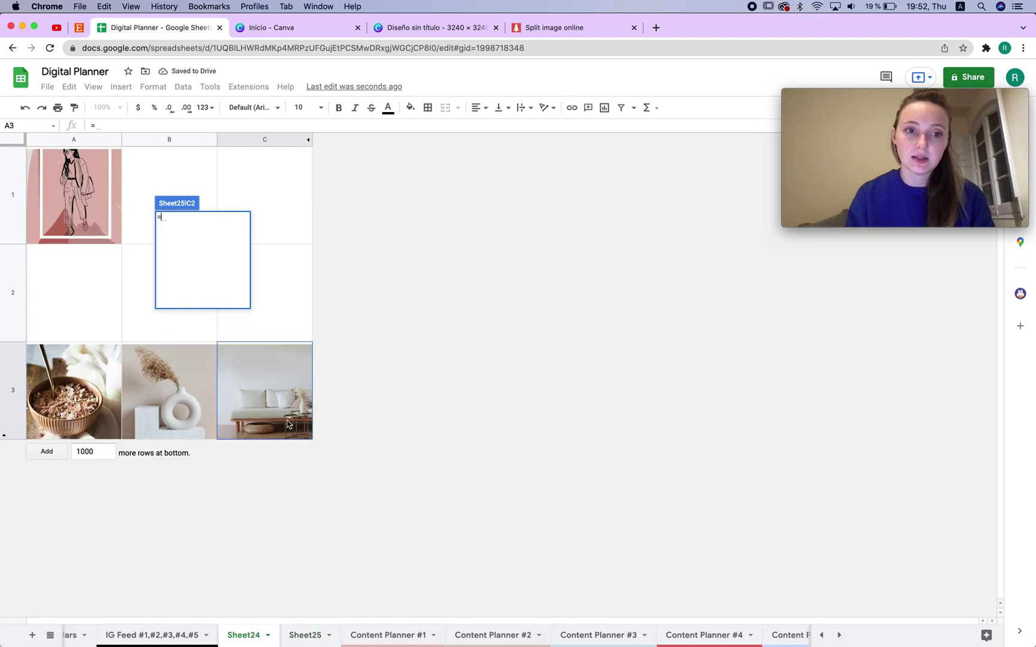
{"action": "left_click", "coordinate": [174, 372]}
{"action": "key", "text": "Return"}
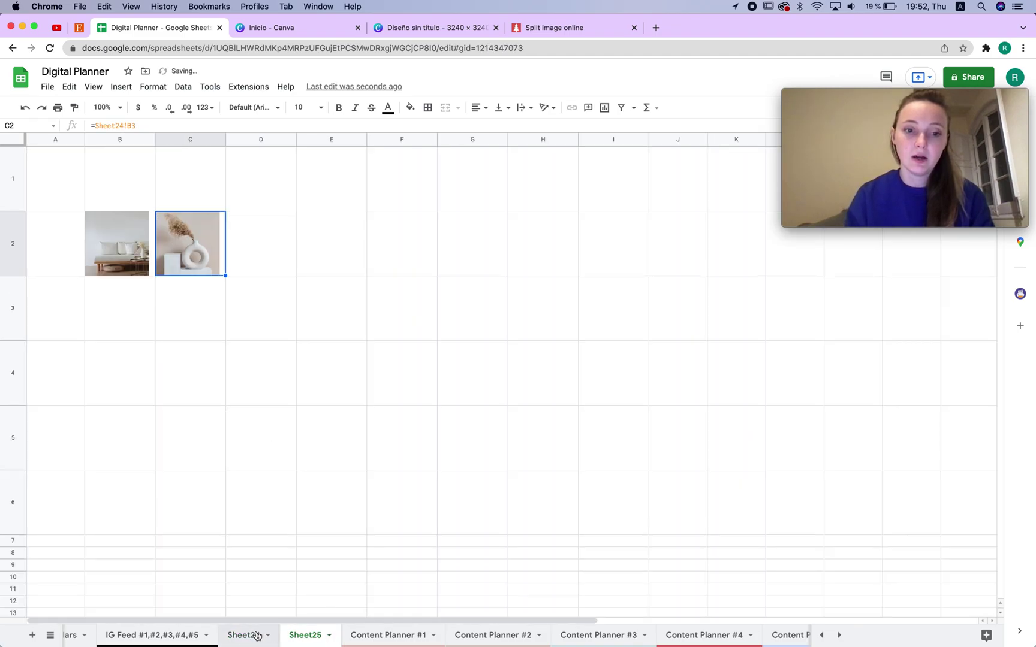
Step: Set D2 to reference Sheet24's A3 bowl image
{"action": "left_click", "coordinate": [256, 636]}
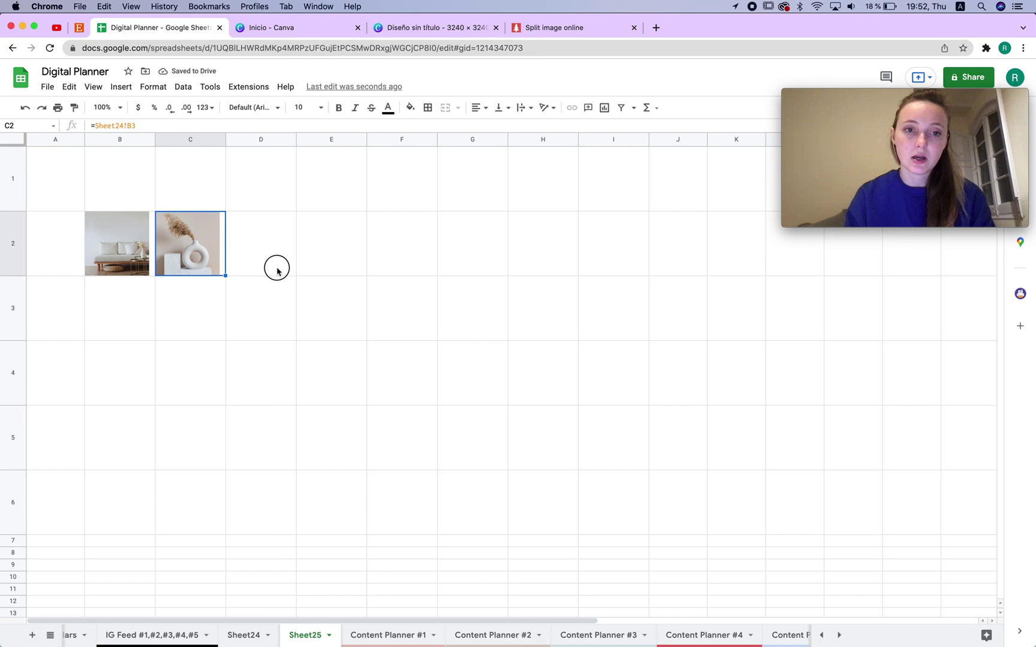
{"action": "left_click", "coordinate": [276, 269]}
{"action": "type", "text": "="}
{"action": "left_click", "coordinate": [242, 636]}
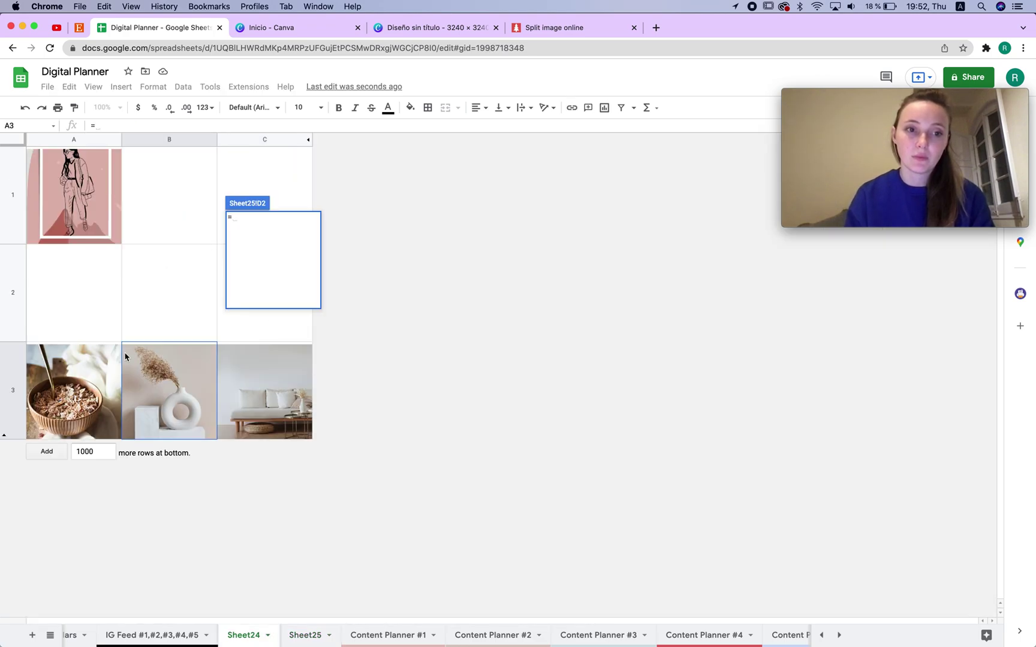
{"action": "left_click", "coordinate": [78, 375]}
{"action": "key", "text": "Return"}
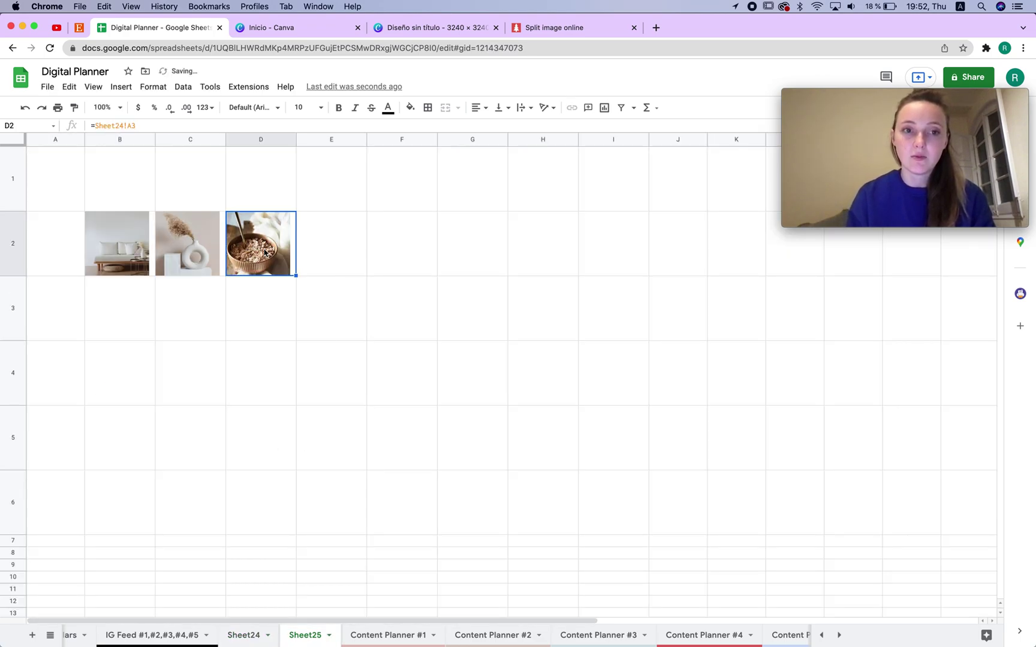
Step: Heighten row 2 and resize columns B–D so the sofa, vase and granola tiles display larger
{"action": "left_click_drag", "start_coordinate": [108, 143], "coordinate": [306, 138]}
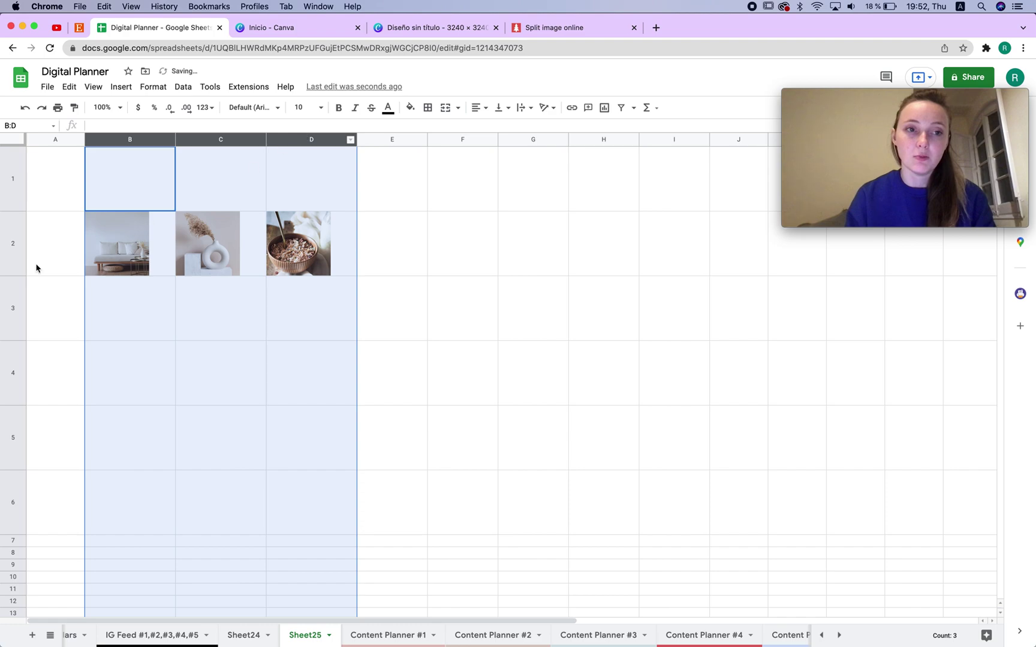
{"action": "left_click_drag", "start_coordinate": [11, 241], "coordinate": [13, 312]}
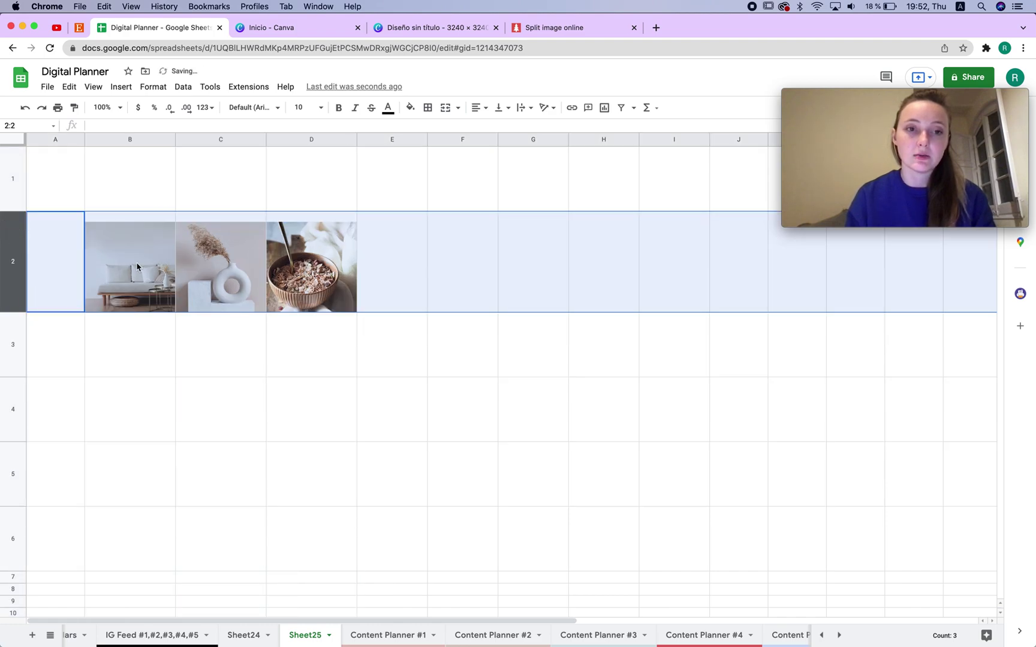
{"action": "left_click_drag", "start_coordinate": [139, 140], "coordinate": [393, 140]}
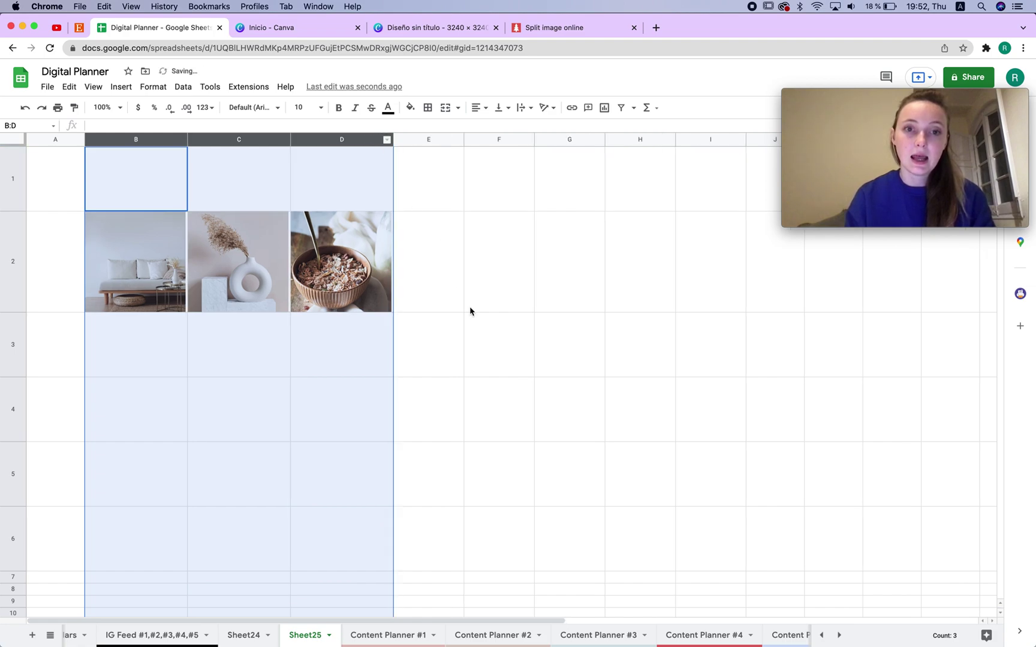
Step: Enter 2022/01/02 in B1 and fill 2022/01/03 and 2022/01/04 into C1:D1
{"action": "left_click", "coordinate": [470, 315]}
{"action": "left_click", "coordinate": [154, 166]}
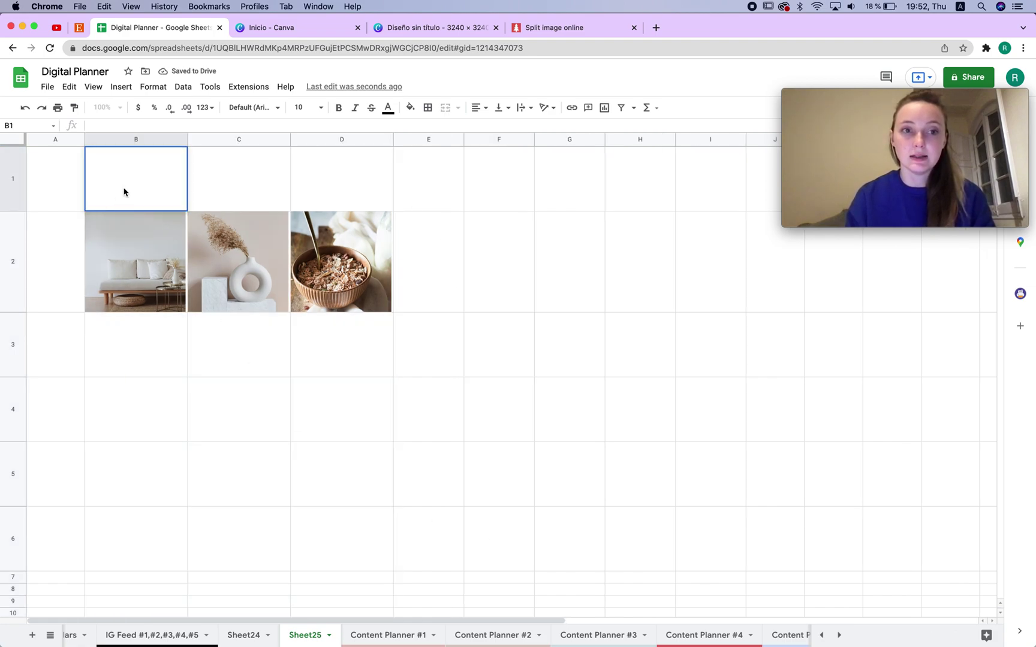
{"action": "type", "text": "2022/01"}
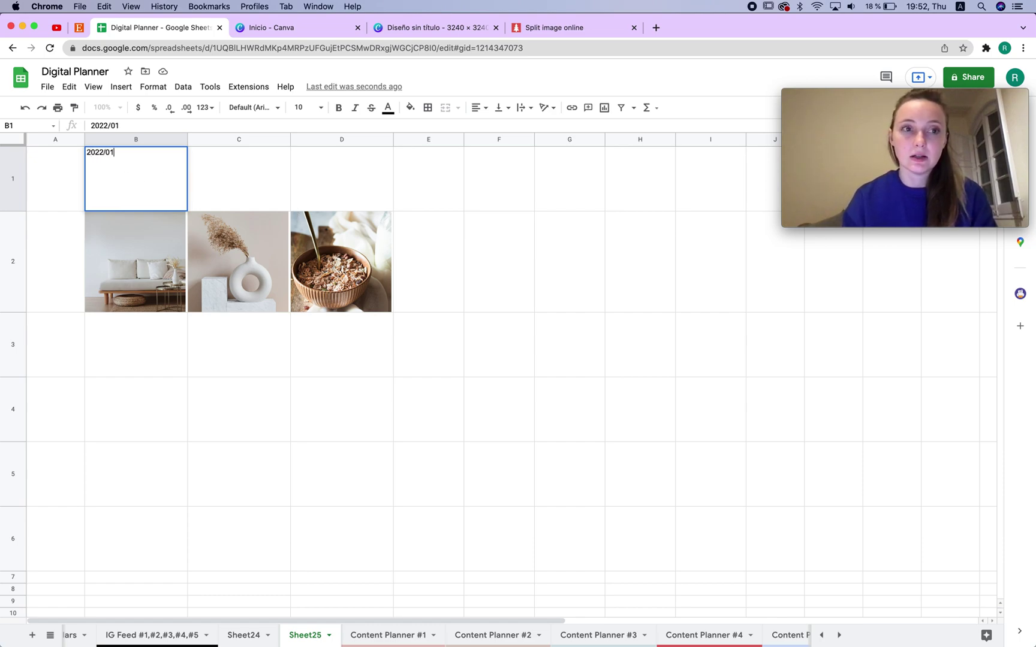
{"action": "type", "text": "."}
{"action": "key", "text": "BackSpace"}
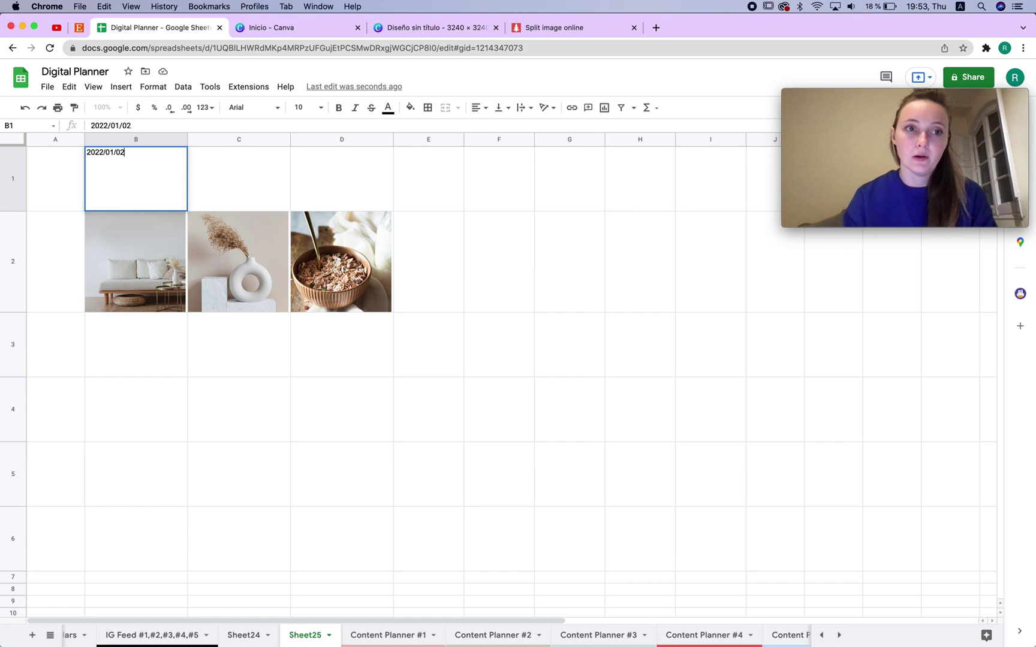
{"action": "key", "text": "Return"}
{"action": "left_click", "coordinate": [135, 195]}
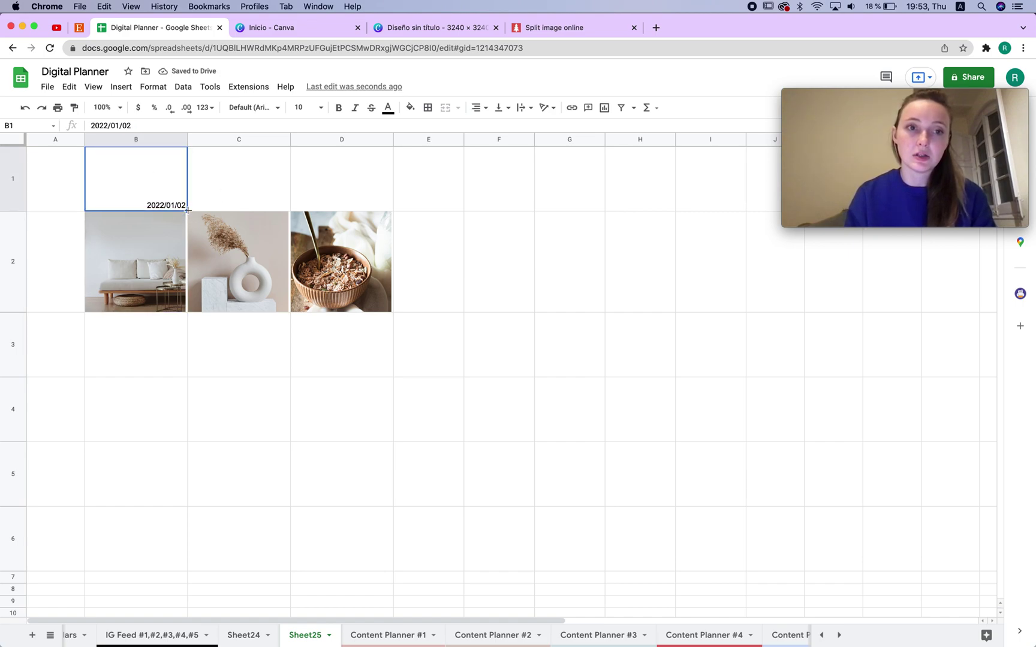
{"action": "left_click_drag", "start_coordinate": [187, 210], "coordinate": [387, 208]}
Step: Check the C1 and D1 dates, then narrow columns B to D slightly
{"action": "left_click", "coordinate": [492, 309]}
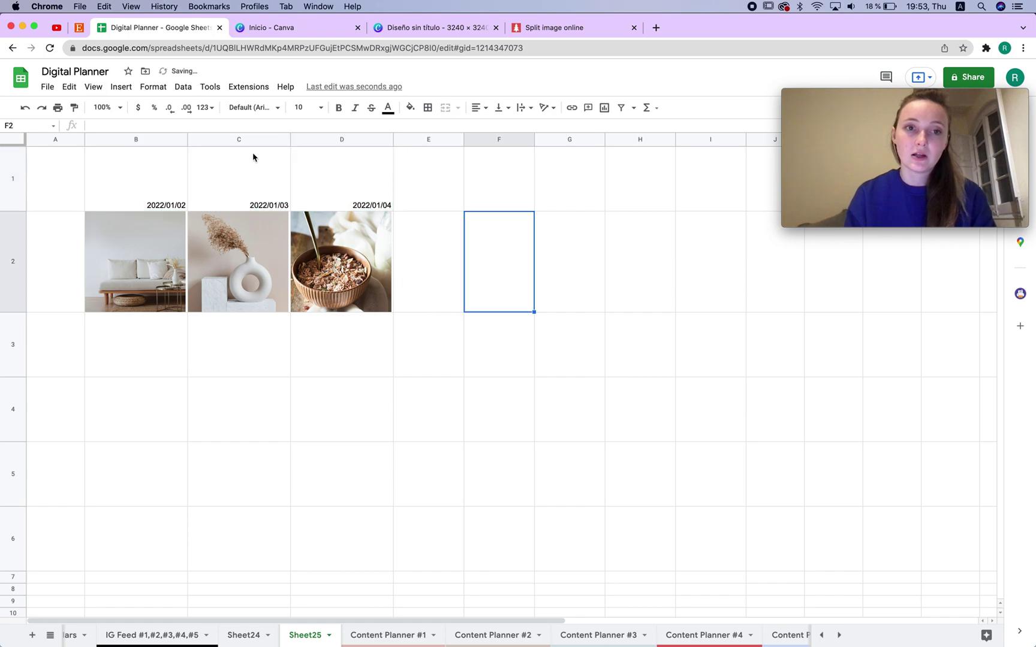
{"action": "double_click", "coordinate": [265, 191]}
{"action": "double_click", "coordinate": [344, 202]}
{"action": "left_click", "coordinate": [454, 236]}
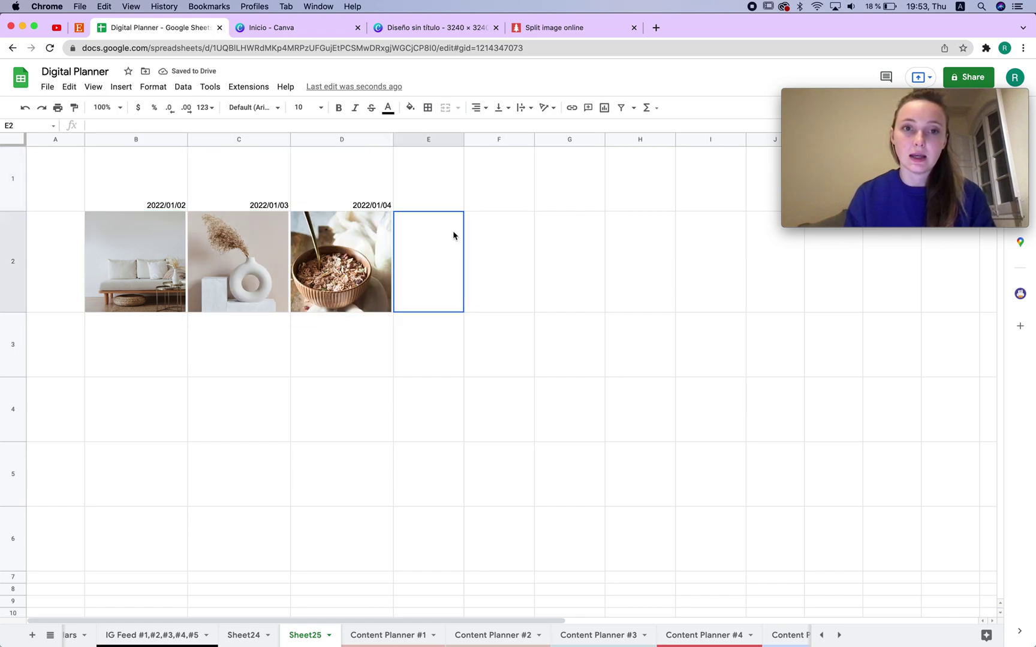
{"action": "left_click_drag", "start_coordinate": [141, 139], "coordinate": [384, 140]}
{"action": "left_click", "coordinate": [466, 321]}
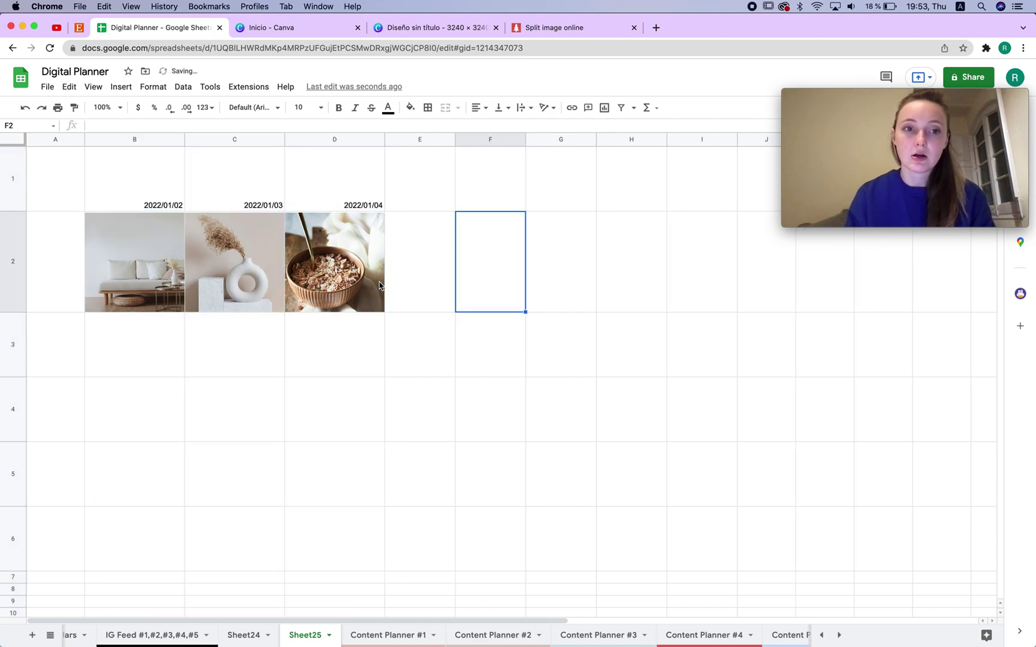
Step: Check which images cells B2, C2 and D2 reference
{"action": "left_click", "coordinate": [158, 260]}
{"action": "left_click", "coordinate": [262, 259]}
{"action": "left_click", "coordinate": [298, 259]}
{"action": "left_click", "coordinate": [139, 259]}
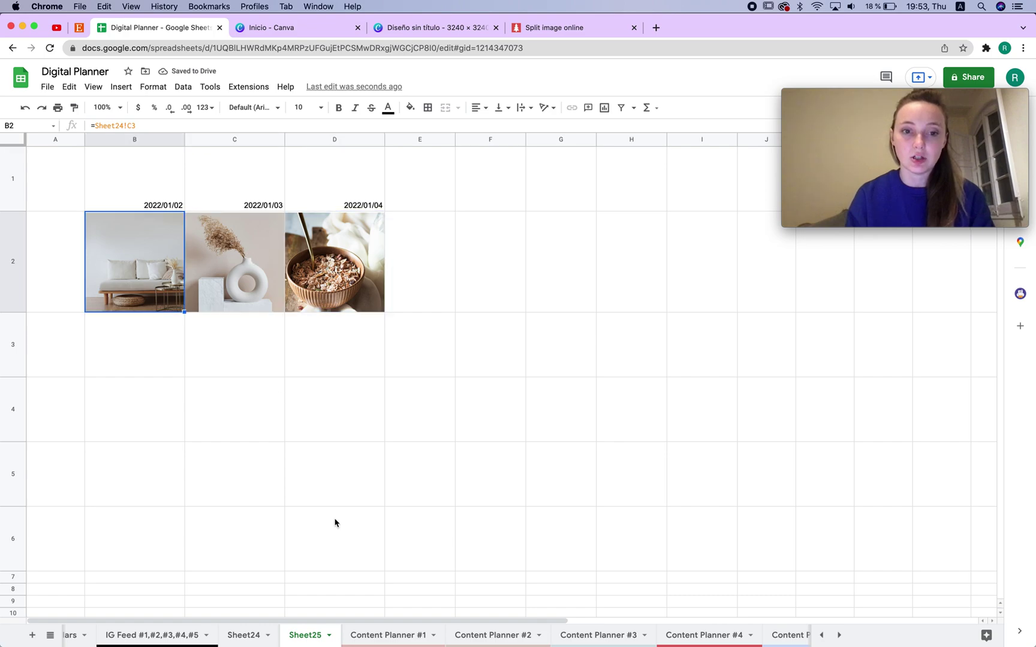
Step: Rename Sheet24 to FEED
{"action": "double_click", "coordinate": [250, 637]}
{"action": "type", "text": "FEED"}
{"action": "key", "text": "Return"}
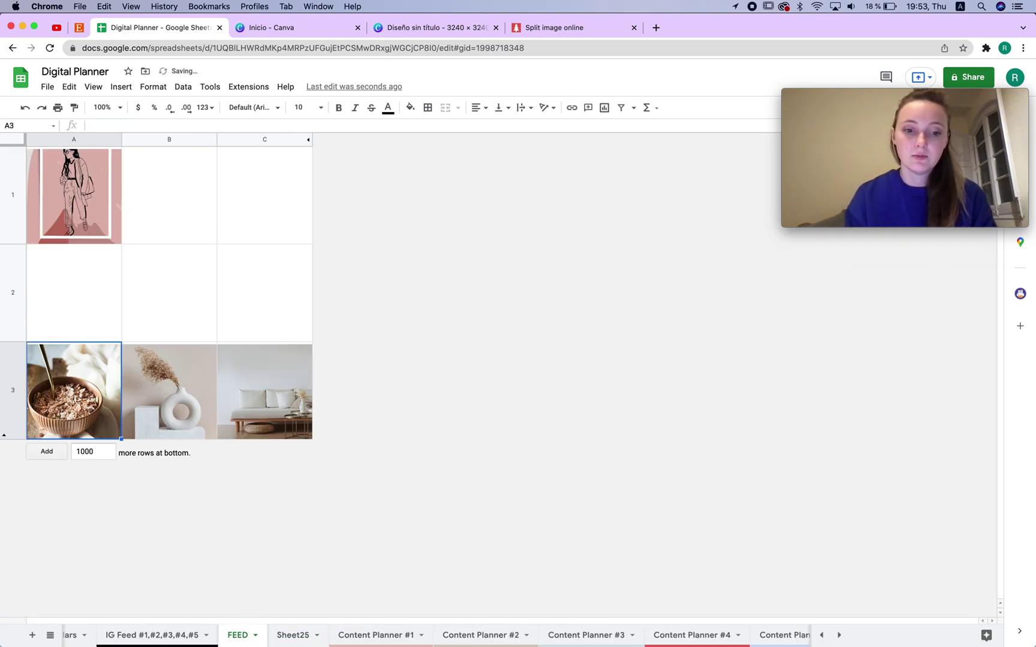
Step: Insert the row-2-column-1.png chair tile into C1 and fill it down to C3
{"action": "left_click", "coordinate": [302, 405]}
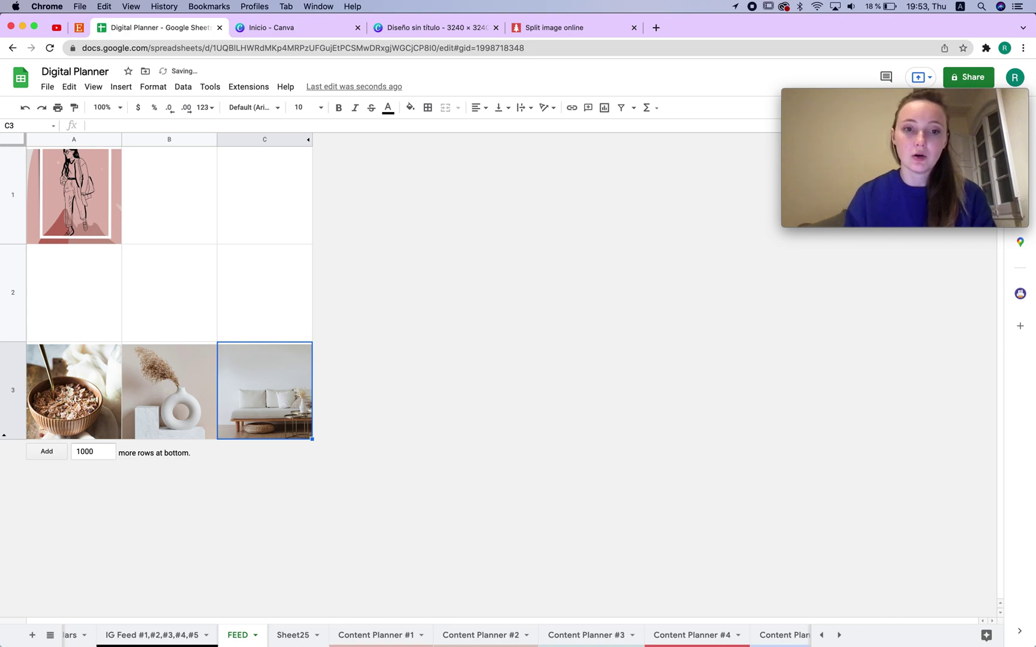
{"action": "key", "text": "alt+slash"}
{"action": "left_click", "coordinate": [477, 370]}
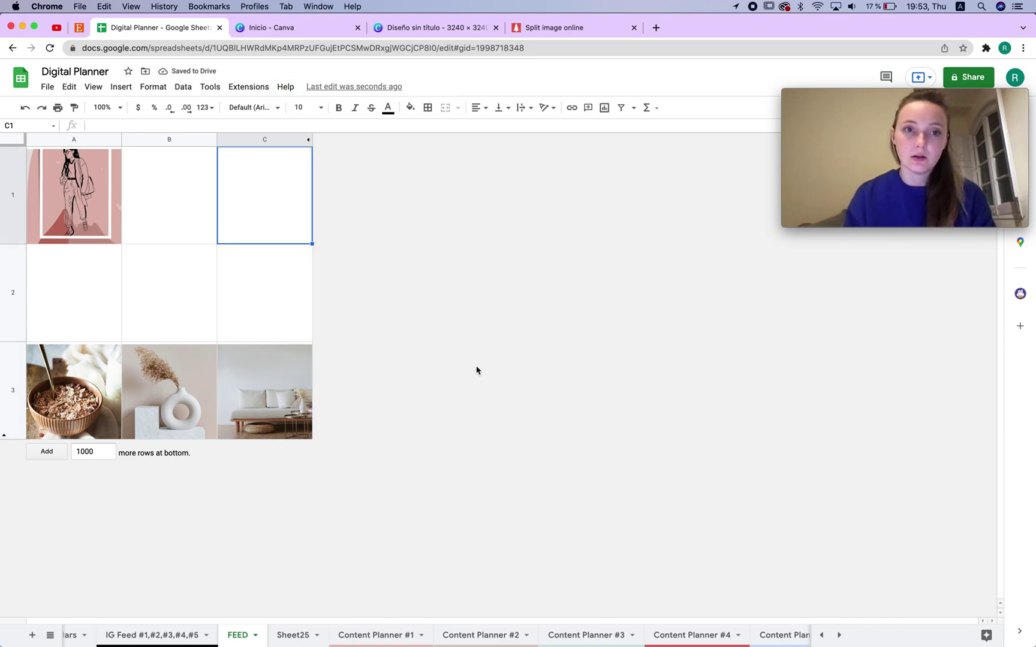
{"action": "key", "text": "alt+slash"}
{"action": "type", "text": "image"}
{"action": "key", "text": "Return"}
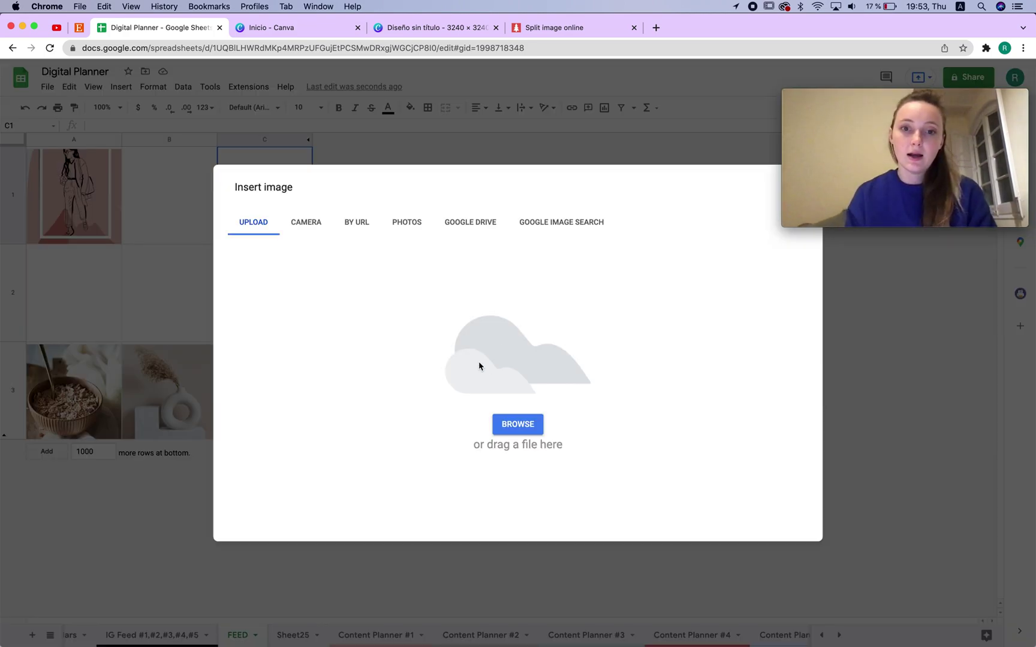
{"action": "left_click", "coordinate": [510, 420]}
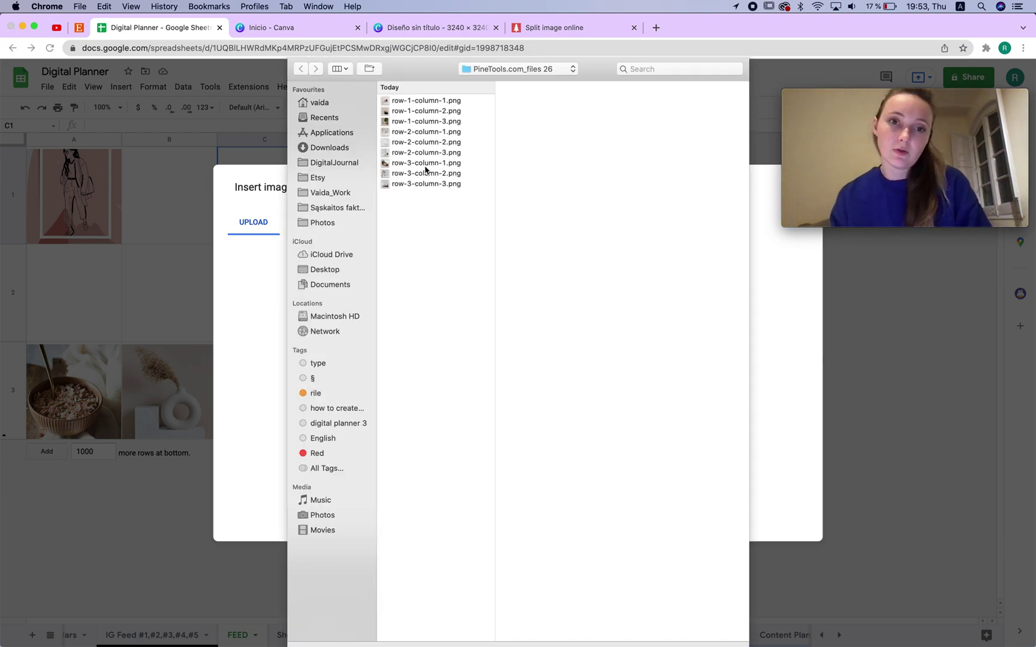
{"action": "left_click", "coordinate": [418, 143]}
{"action": "left_click", "coordinate": [413, 133]}
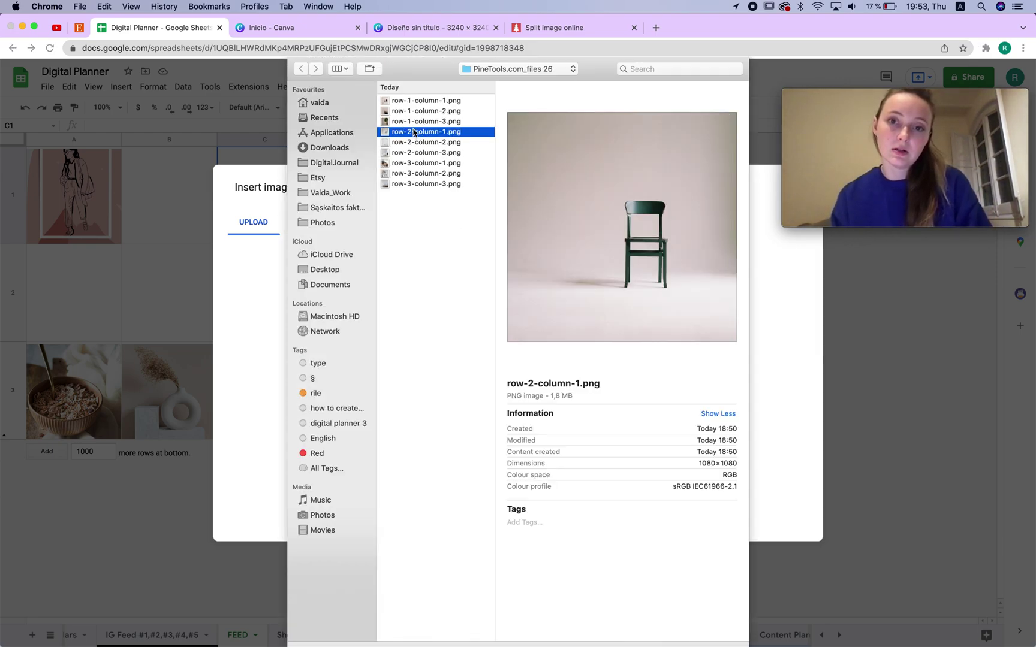
{"action": "double_click", "coordinate": [413, 132]}
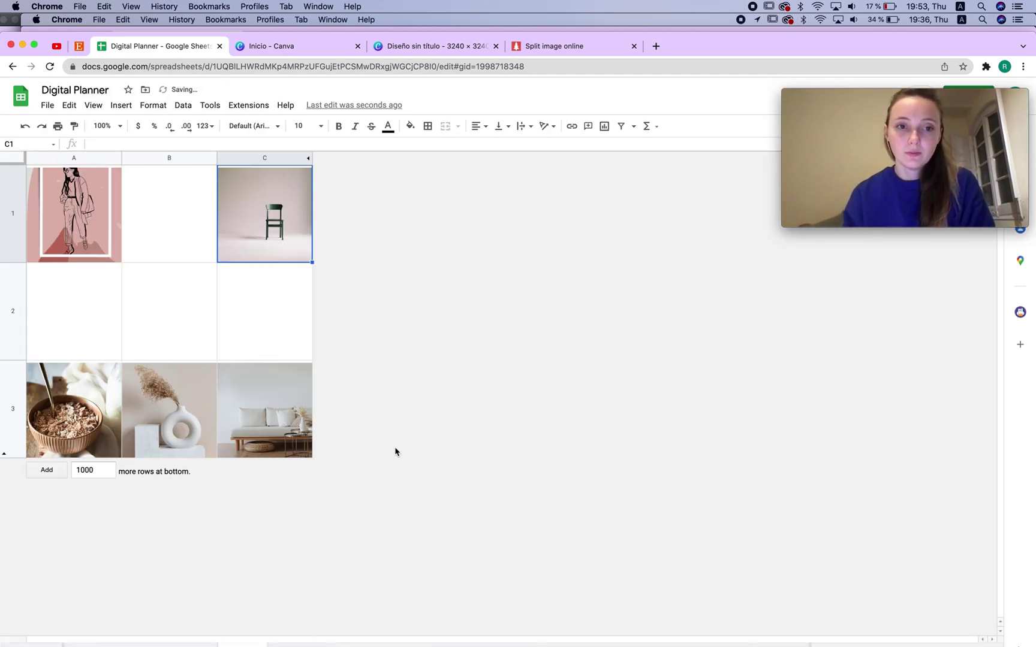
{"action": "left_click_drag", "start_coordinate": [312, 262], "coordinate": [313, 390]}
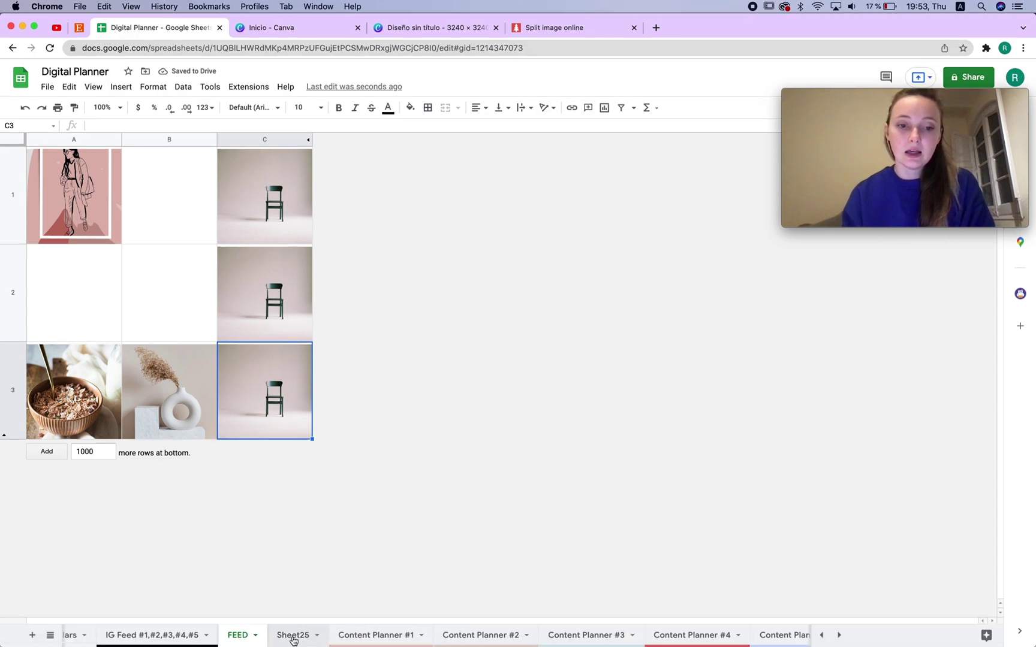
Step: Rename Sheet25 to 'Content planner'
{"action": "left_click", "coordinate": [293, 639]}
{"action": "double_click", "coordinate": [293, 639]}
{"action": "type", "text": "Co"}
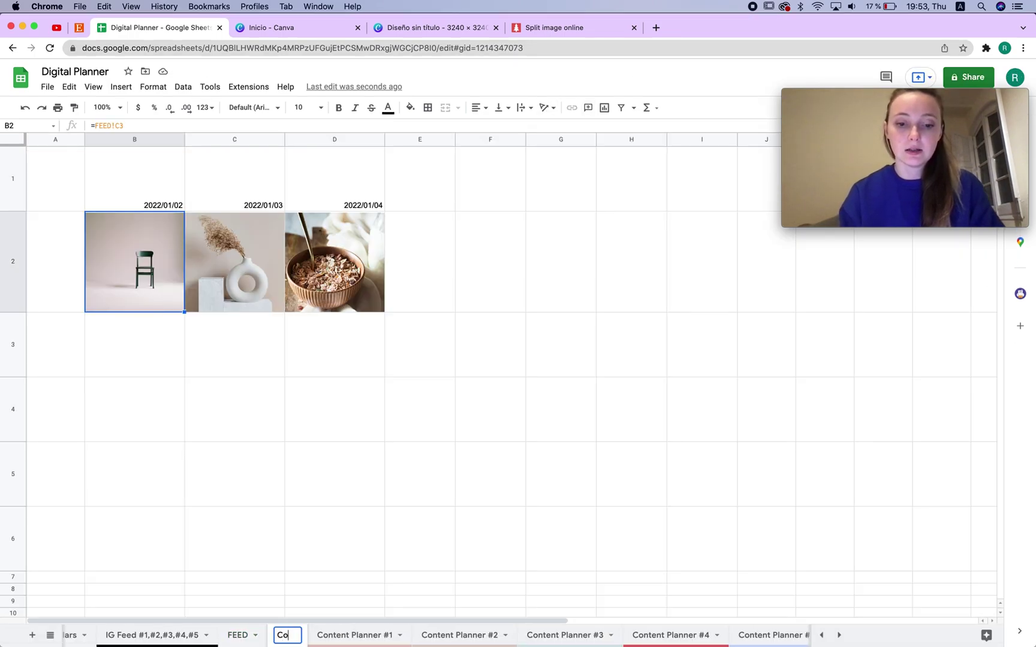
{"action": "type", "text": "ntent planner"}
{"action": "key", "text": "Return"}
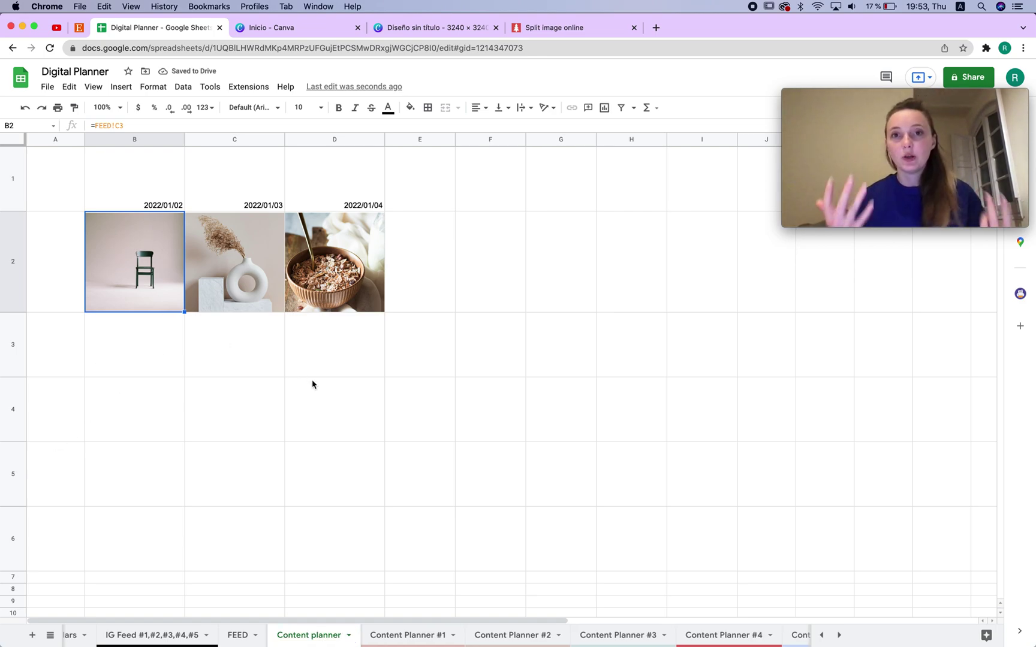
Step: Review the pillar choices and F4 caption in Content Planner #1, then select B3 in Content planner
{"action": "left_click", "coordinate": [434, 639]}
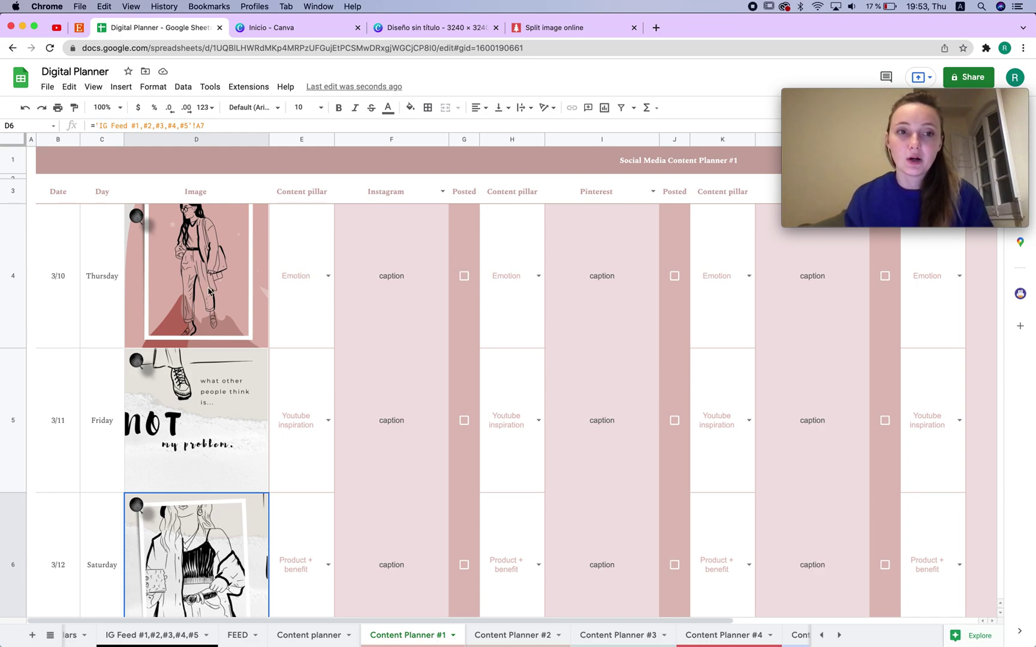
{"action": "left_click", "coordinate": [328, 276]}
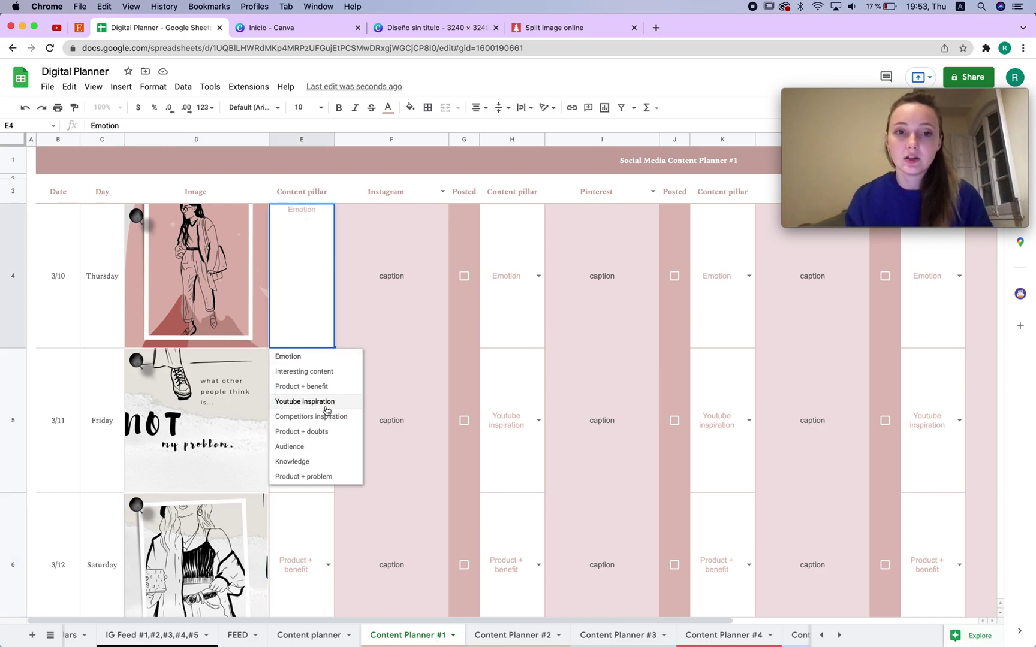
{"action": "left_click", "coordinate": [464, 277]}
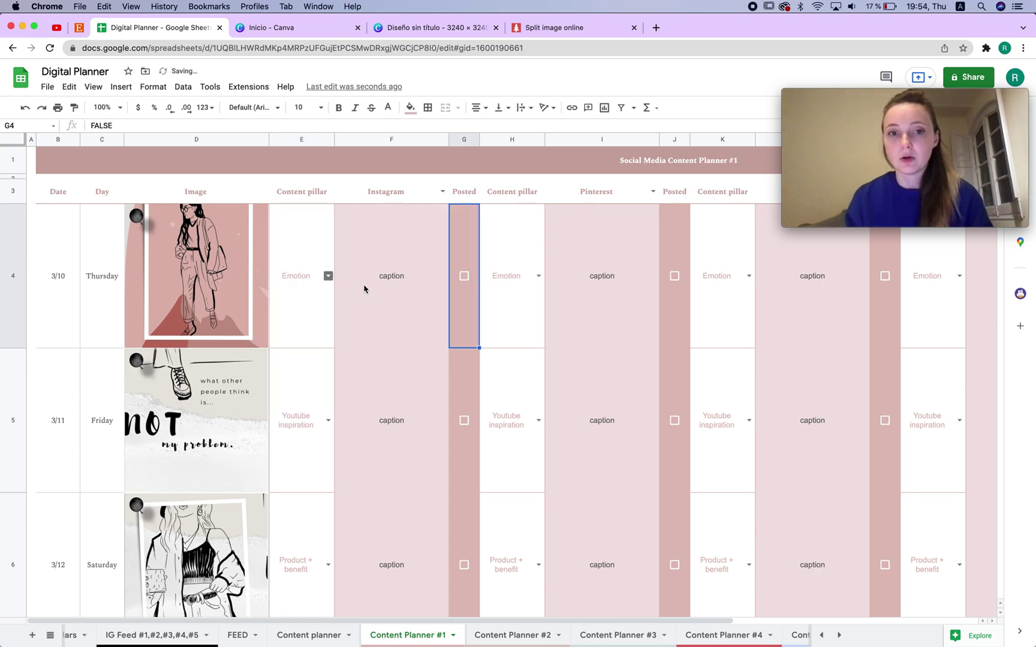
{"action": "double_click", "coordinate": [410, 292]}
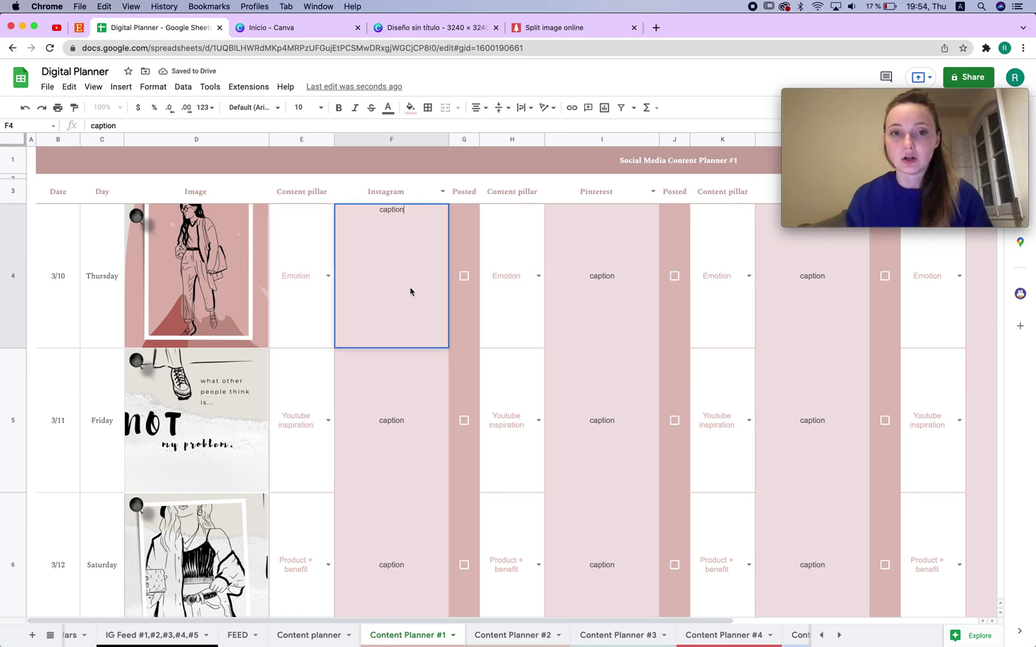
{"action": "left_click", "coordinate": [298, 635]}
{"action": "left_click", "coordinate": [129, 360]}
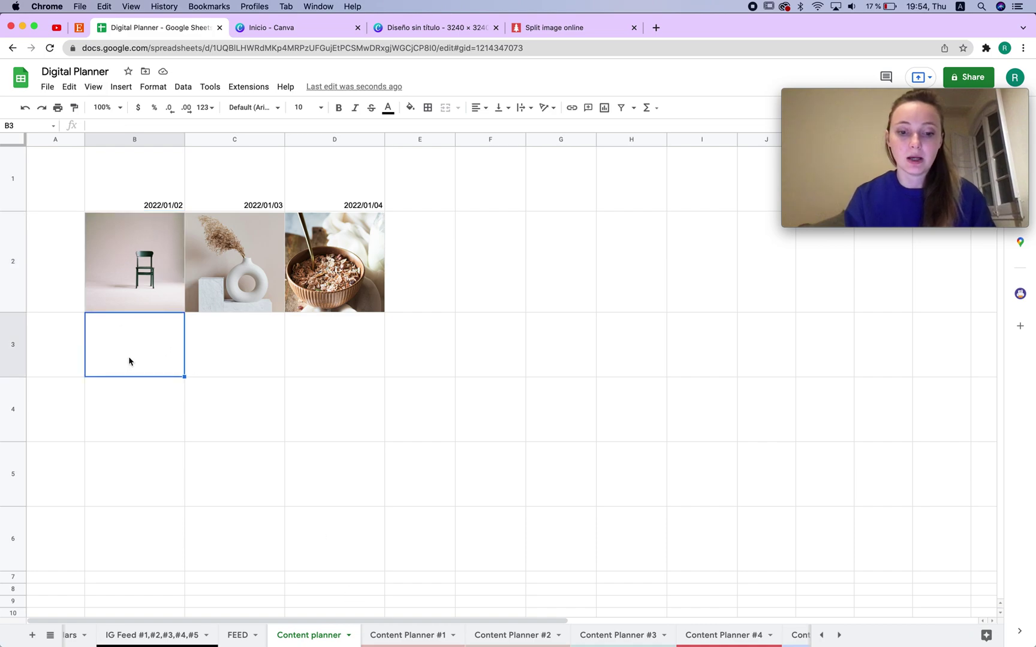
Step: Enter the labels 'caption' in B3 and 'hashtags' in B4
{"action": "type", "text": "captio"}
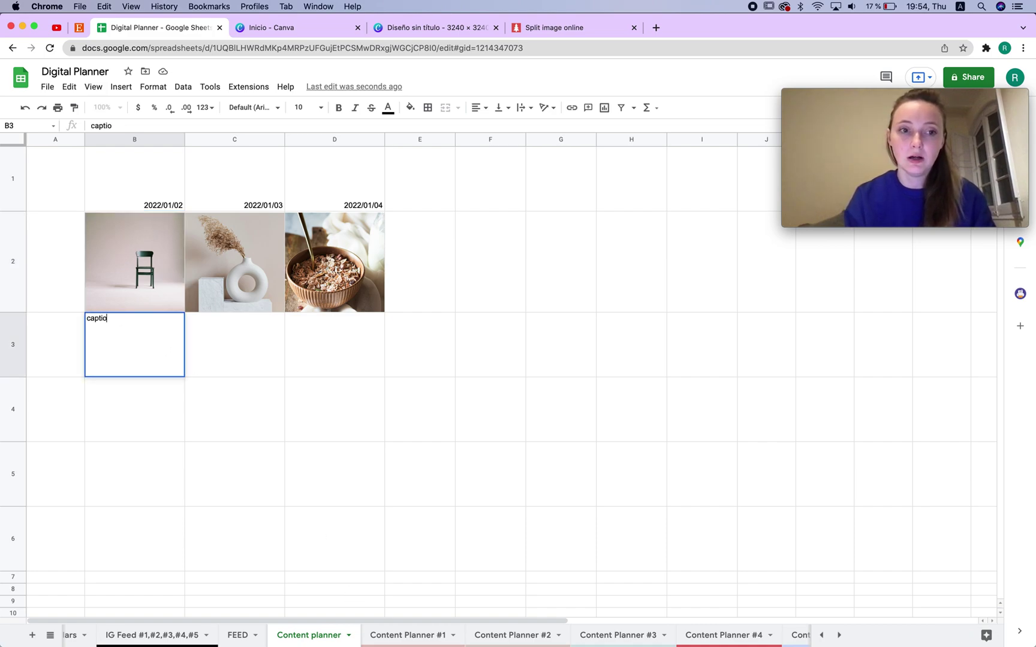
{"action": "type", "text": "n"}
{"action": "key", "text": "Return"}
{"action": "type", "text": "hash"}
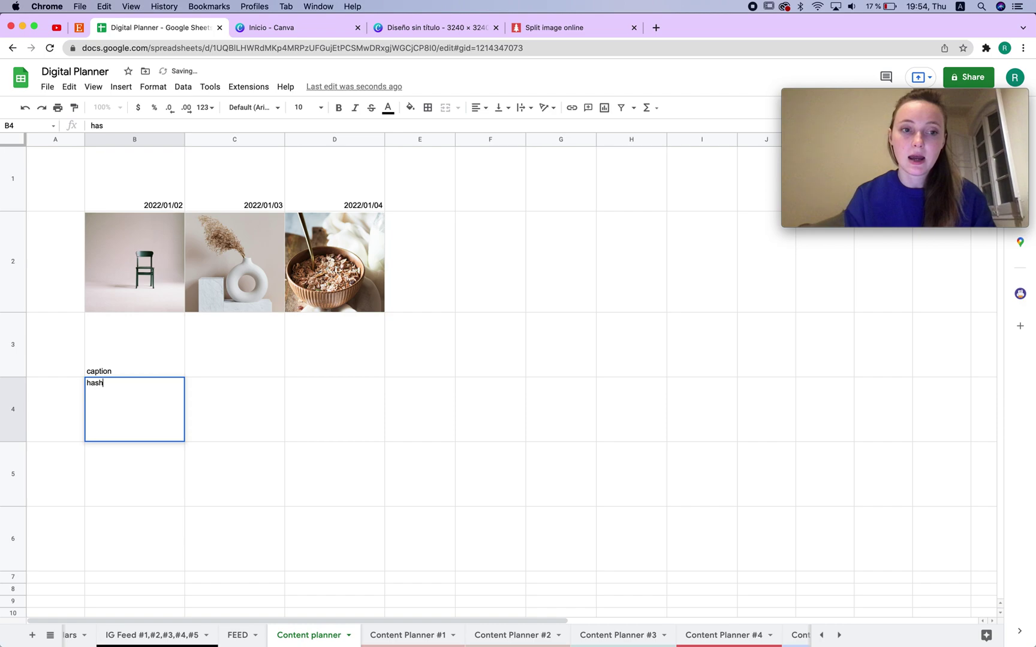
{"action": "type", "text": "tags"}
{"action": "key", "text": "Return"}
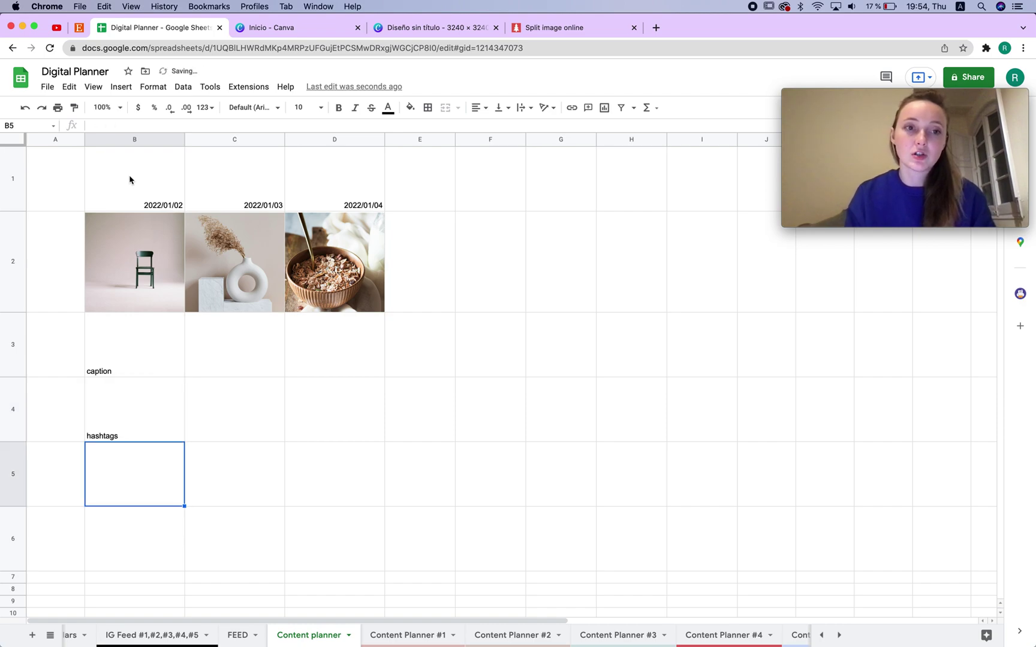
Step: Fill the B1:D1 date headers mauve with white text
{"action": "mouse_move", "coordinate": [127, 178]}
{"action": "left_mouse_down"}
{"action": "mouse_move", "coordinate": [394, 193]}
{"action": "mouse_move", "coordinate": [362, 179]}
{"action": "left_mouse_up"}
{"action": "left_click", "coordinate": [410, 108]}
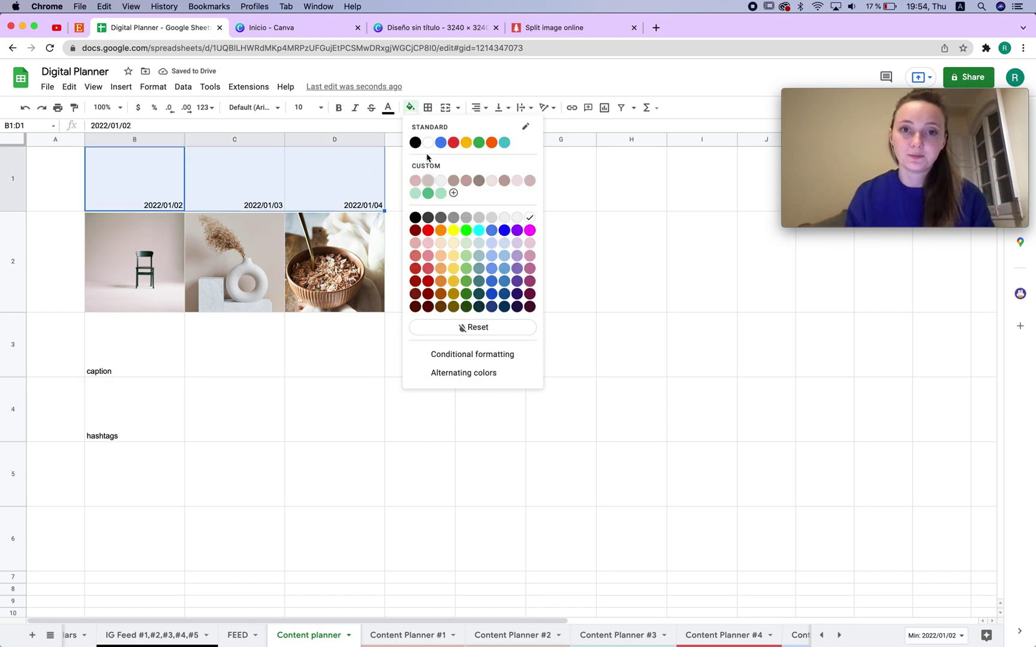
{"action": "left_click", "coordinate": [415, 180]}
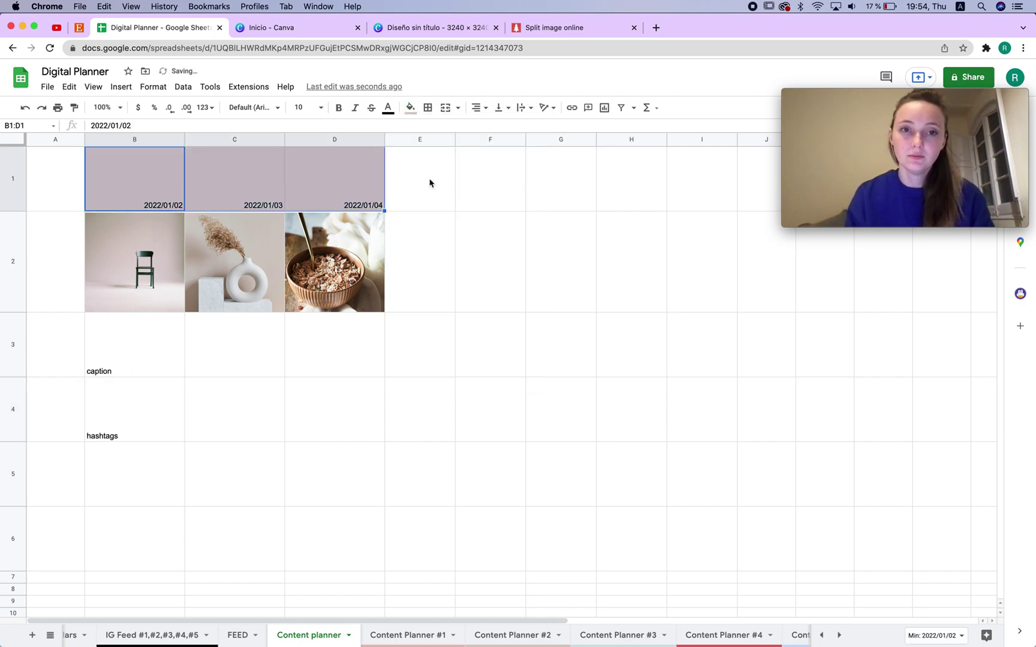
{"action": "left_click", "coordinate": [389, 108]}
{"action": "left_click", "coordinate": [406, 144]}
{"action": "left_click", "coordinate": [465, 281]}
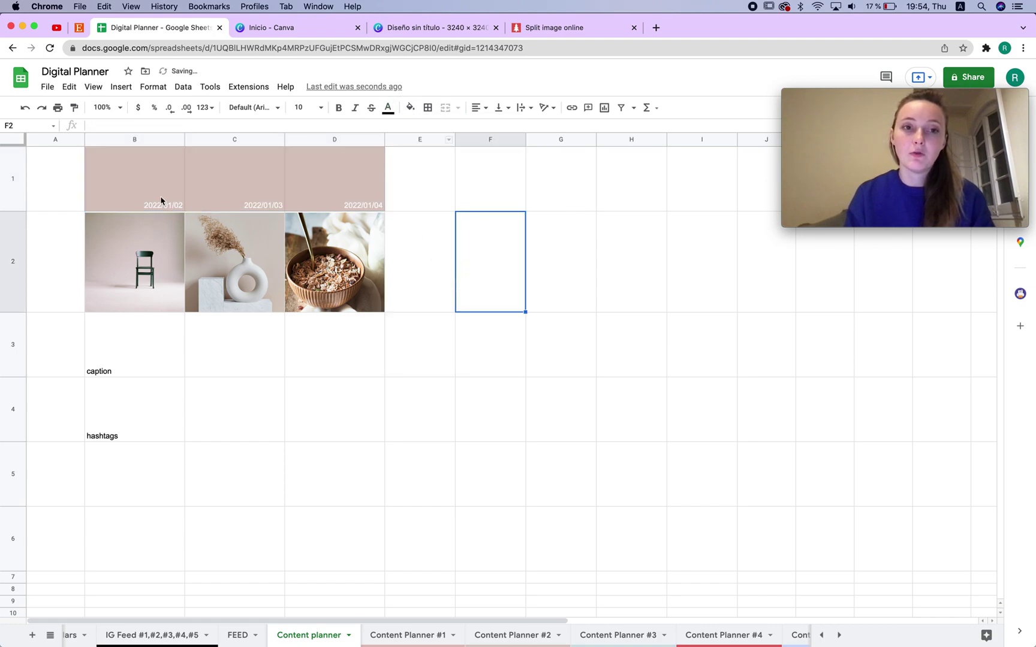
Step: Reselect the three date headers B1 to D1 for formatting
{"action": "left_click", "coordinate": [161, 201]}
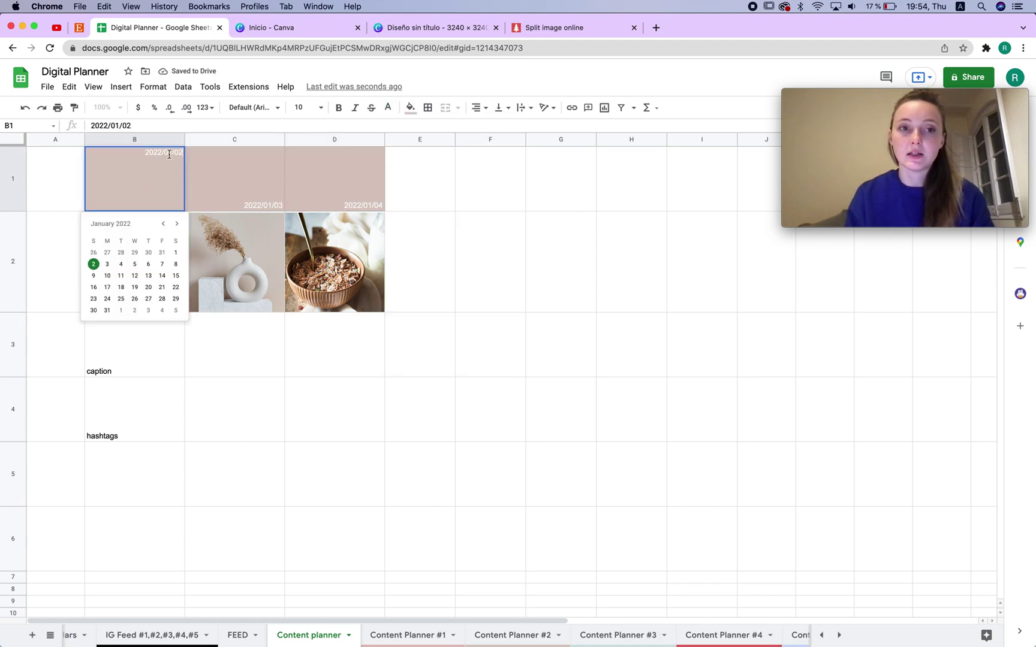
{"action": "left_click", "coordinate": [518, 204]}
{"action": "left_click_drag", "start_coordinate": [176, 189], "coordinate": [340, 185]}
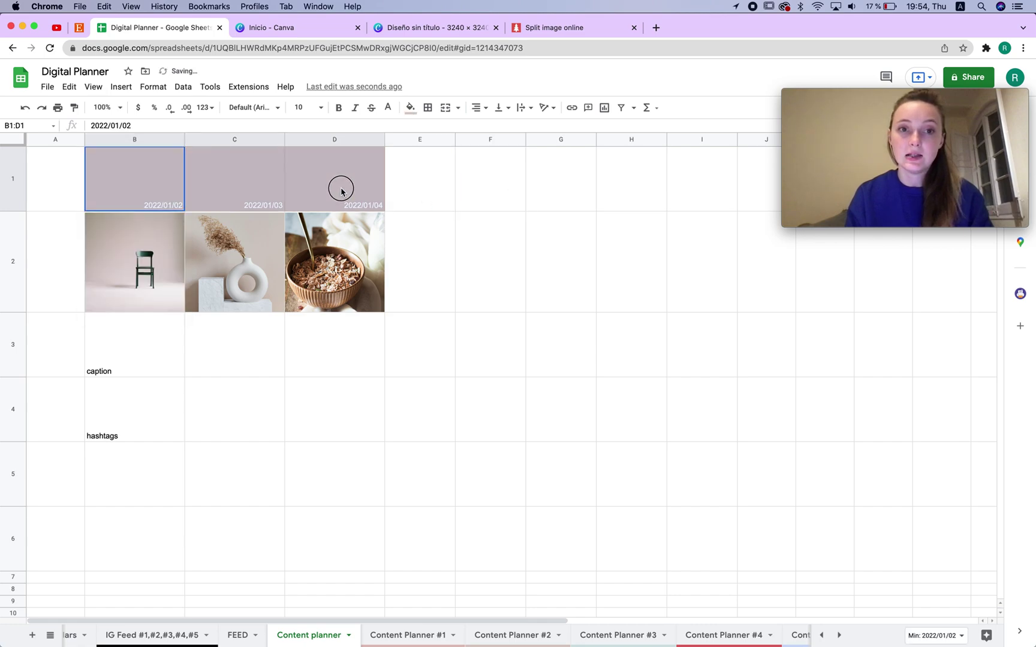
{"action": "left_click", "coordinate": [153, 87]}
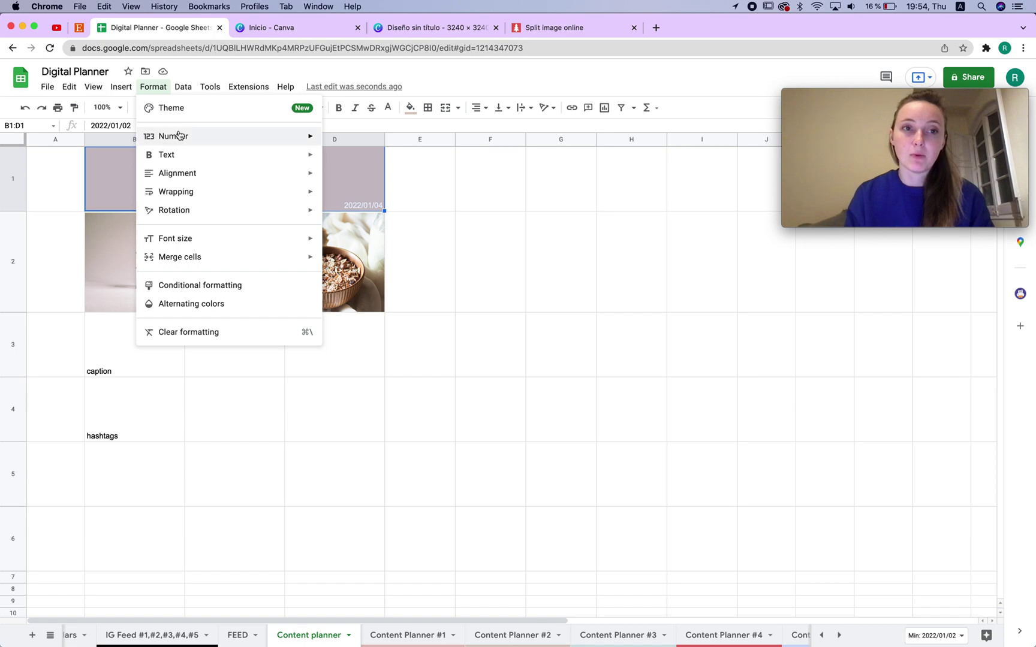
Step: Apply the custom full weekday date format ('Tuesday') to B1:D1
{"action": "mouse_move", "coordinate": [178, 136]}
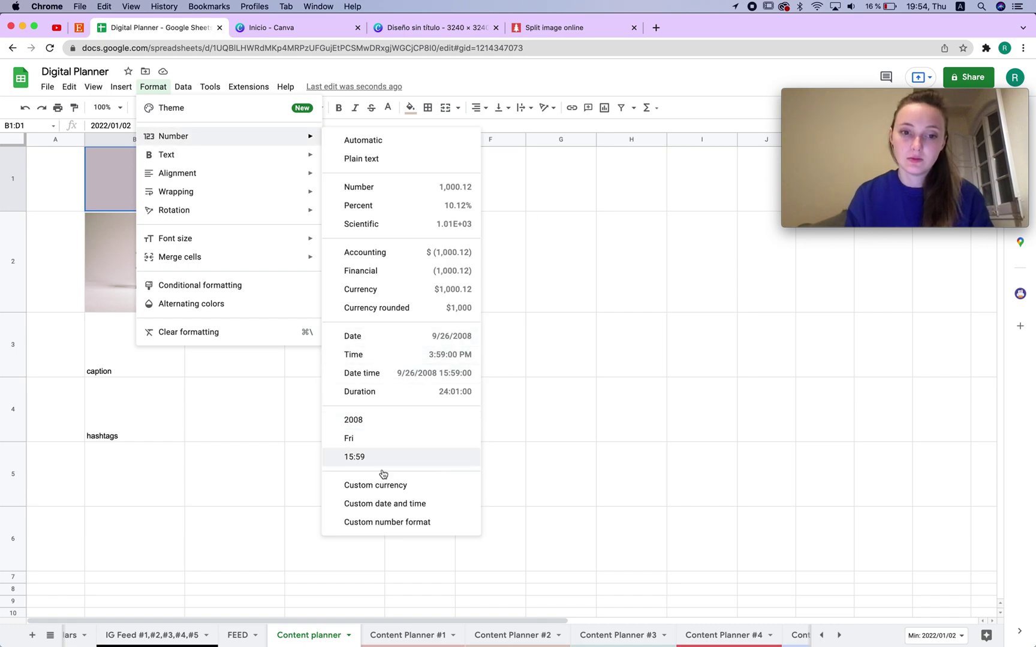
{"action": "left_click", "coordinate": [383, 505]}
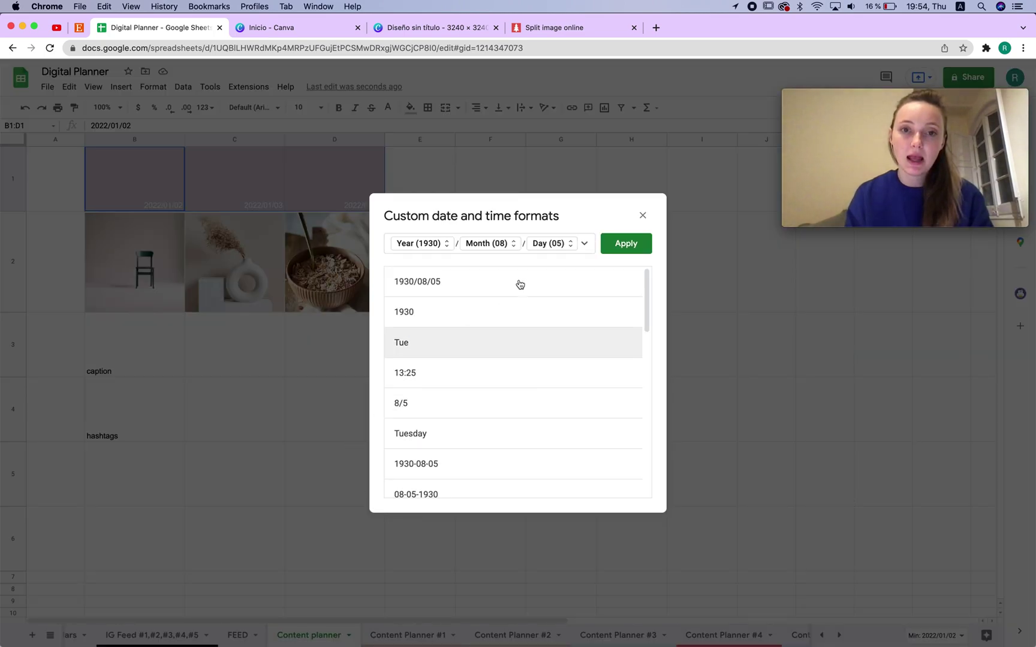
{"action": "scroll", "coordinate": [492, 450], "scroll_direction": "down", "scroll_amount": 3}
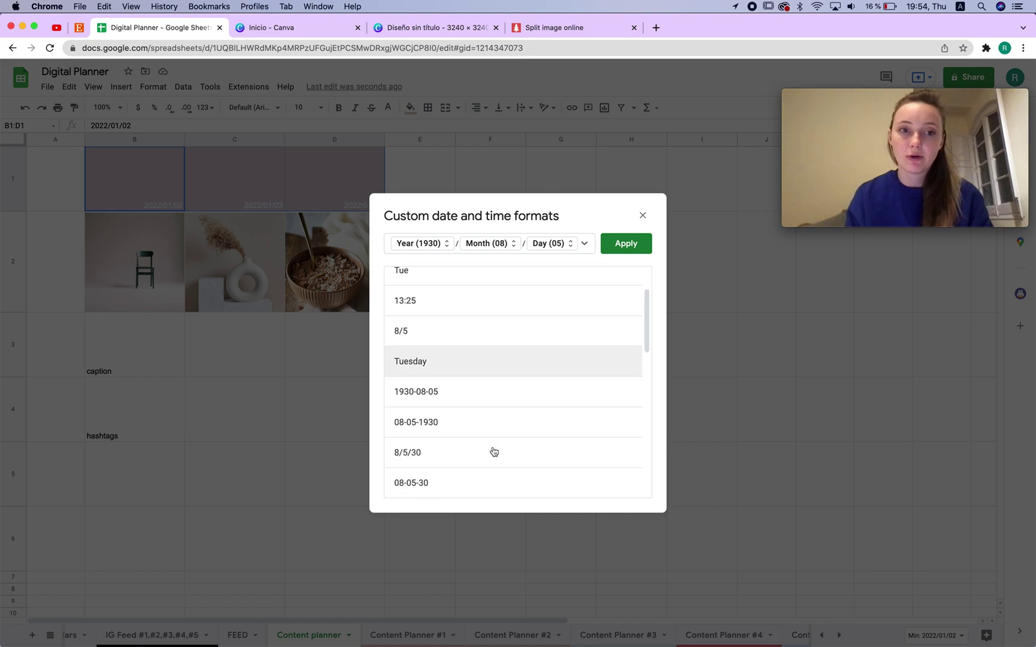
{"action": "left_click", "coordinate": [408, 361]}
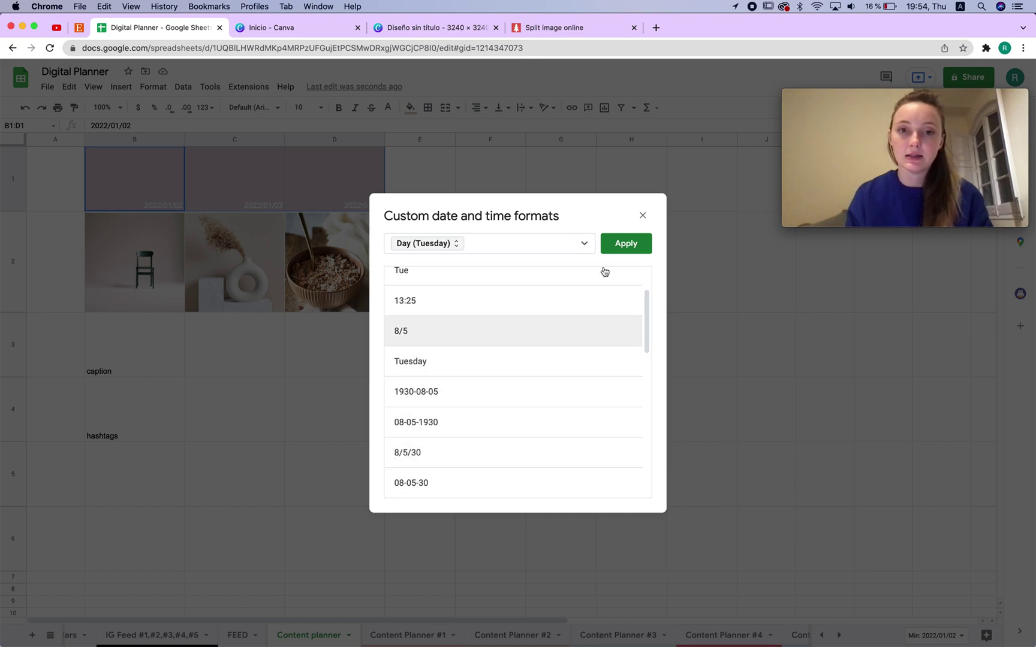
{"action": "left_click", "coordinate": [626, 244]}
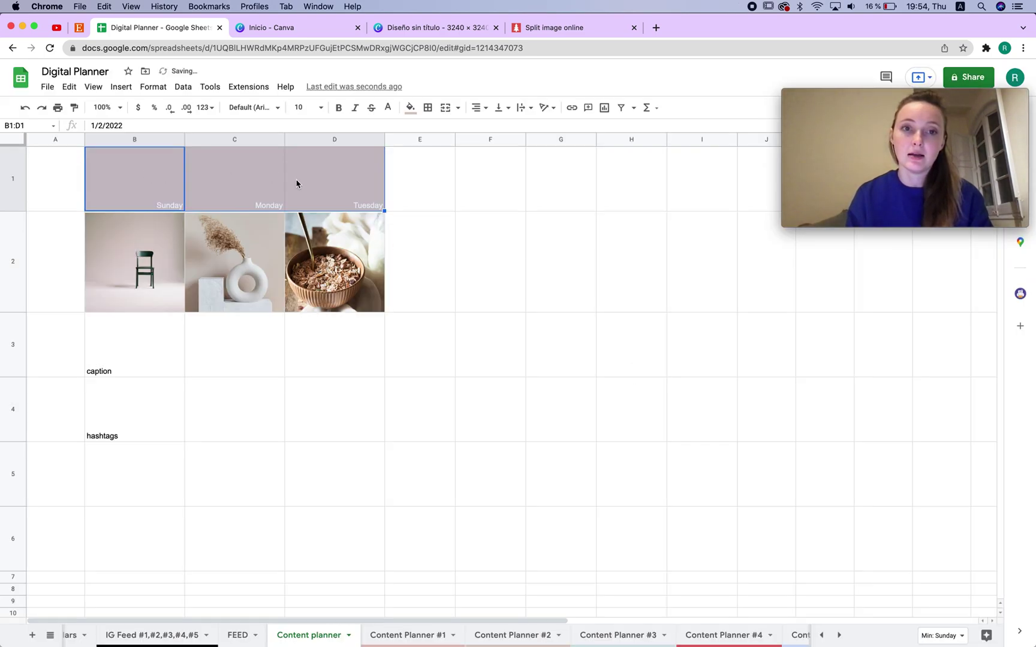
Step: Centre the weekday headers vertically (middle) and horizontally (center)
{"action": "left_click", "coordinate": [502, 108]}
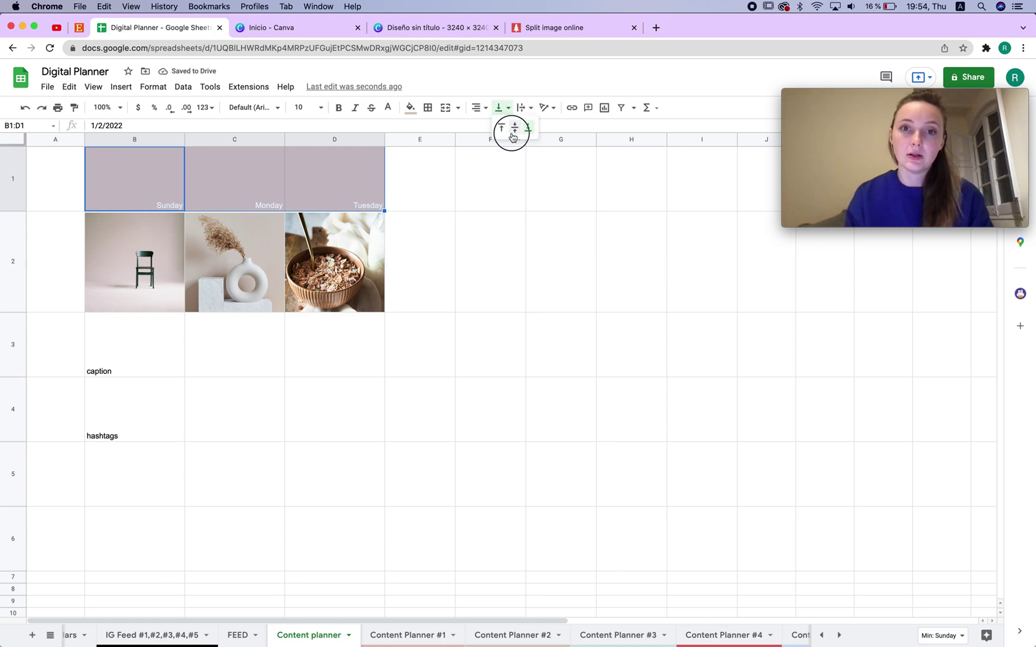
{"action": "left_click", "coordinate": [511, 131]}
{"action": "left_click", "coordinate": [489, 115]}
{"action": "left_click", "coordinate": [480, 126]}
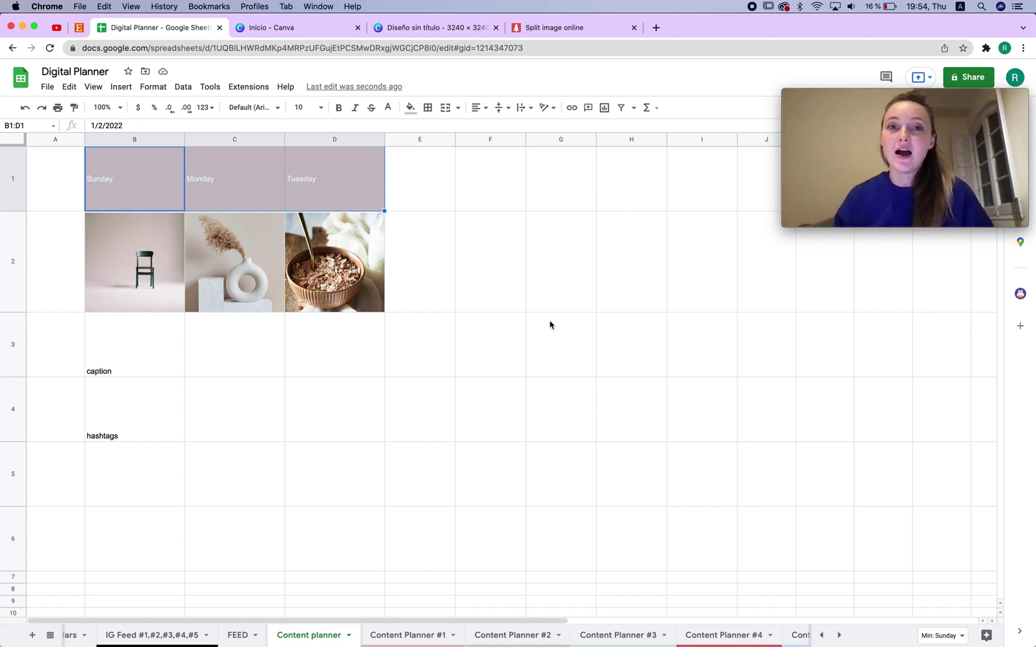
{"action": "left_click", "coordinate": [480, 117]}
{"action": "left_click", "coordinate": [495, 132]}
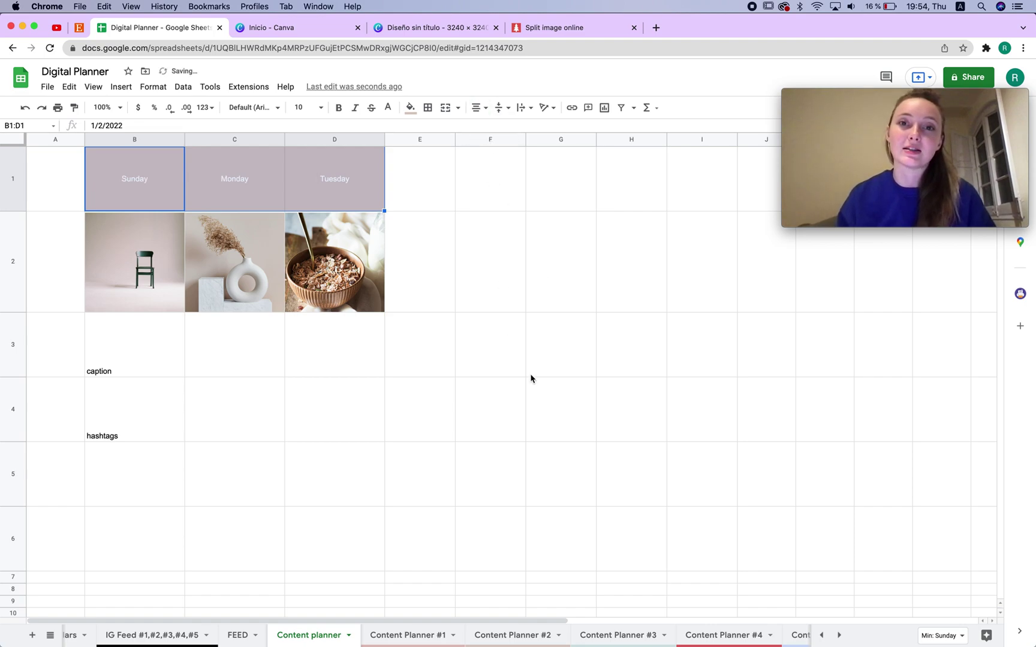